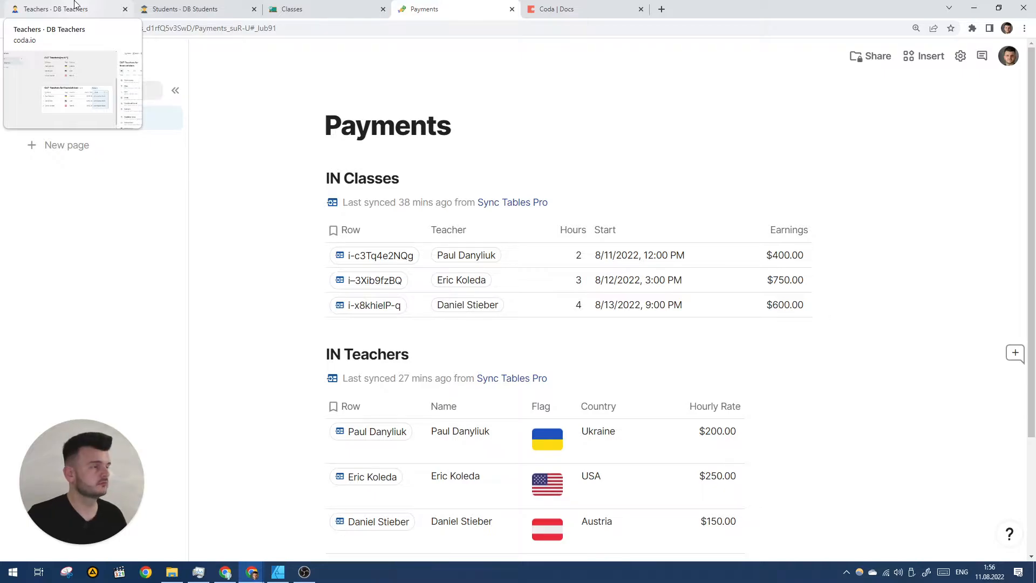
# - Go to the Teachers doc and close the OUT Teachers for financial docs settings panel
pyautogui.click(74, 5)
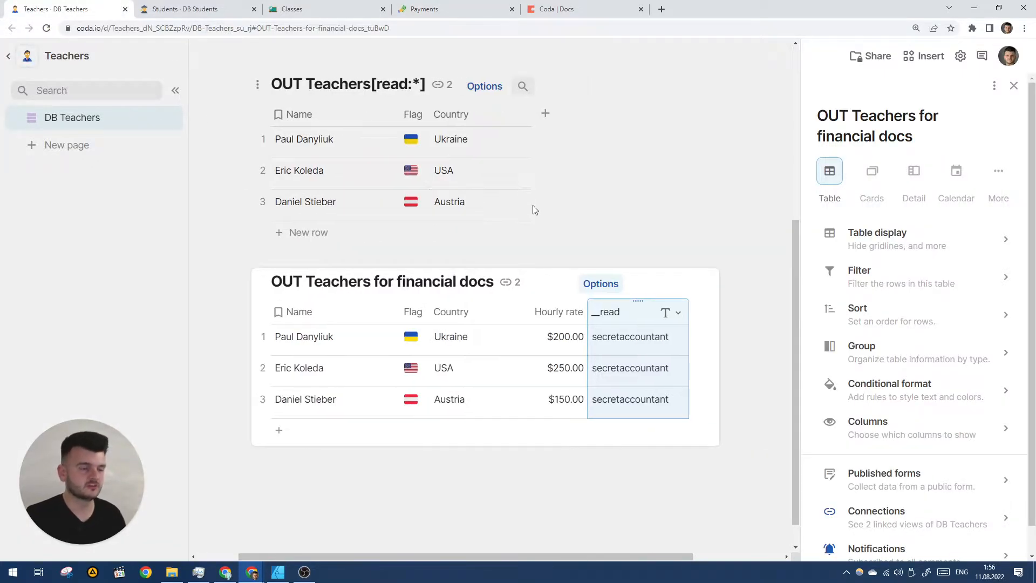
pyautogui.scroll(5, 583, 253)
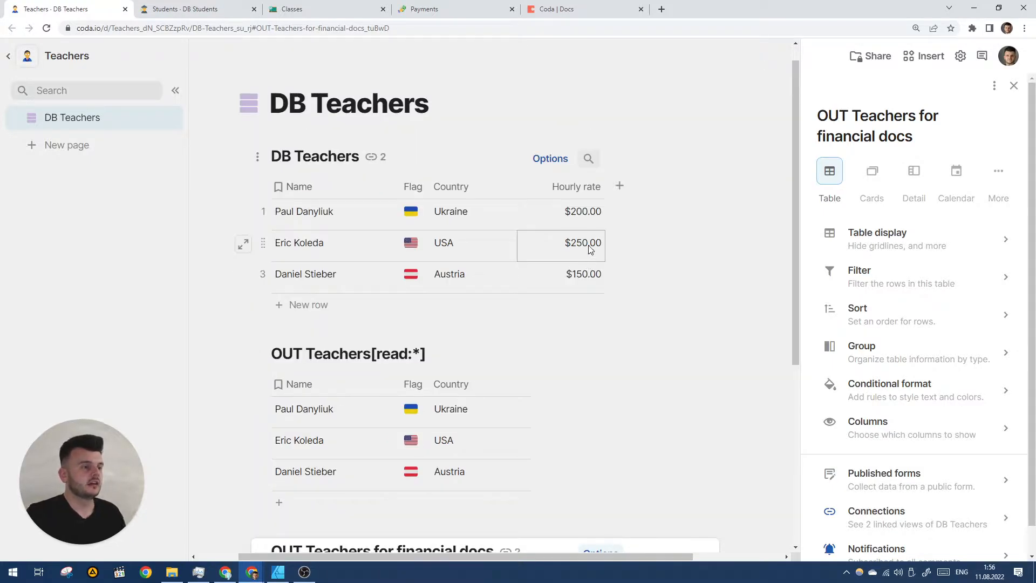
pyautogui.click(1013, 86)
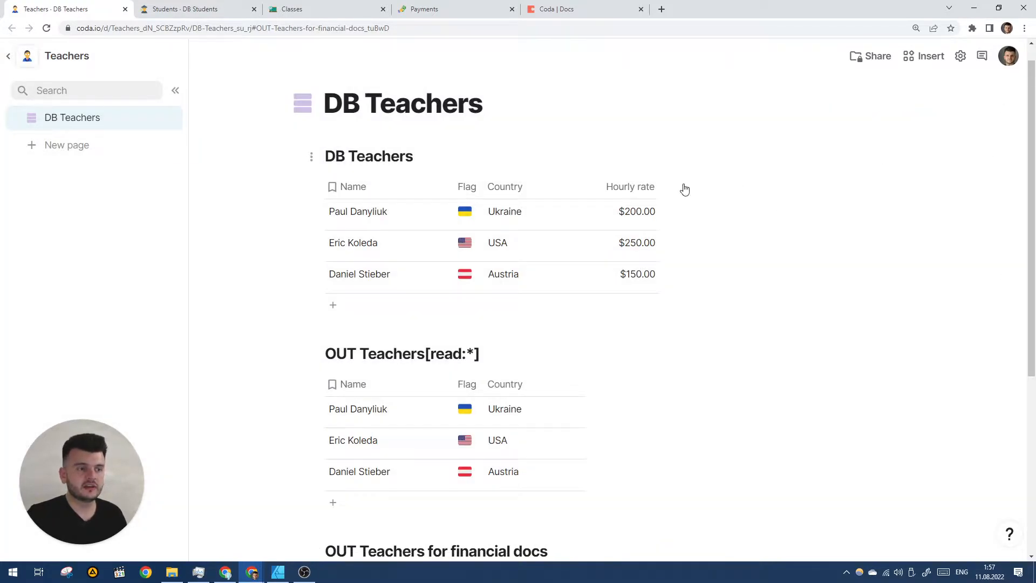
# - Add a new column named Secret to the DB Teachers table
pyautogui.click(684, 189)
pyautogui.click(717, 196)
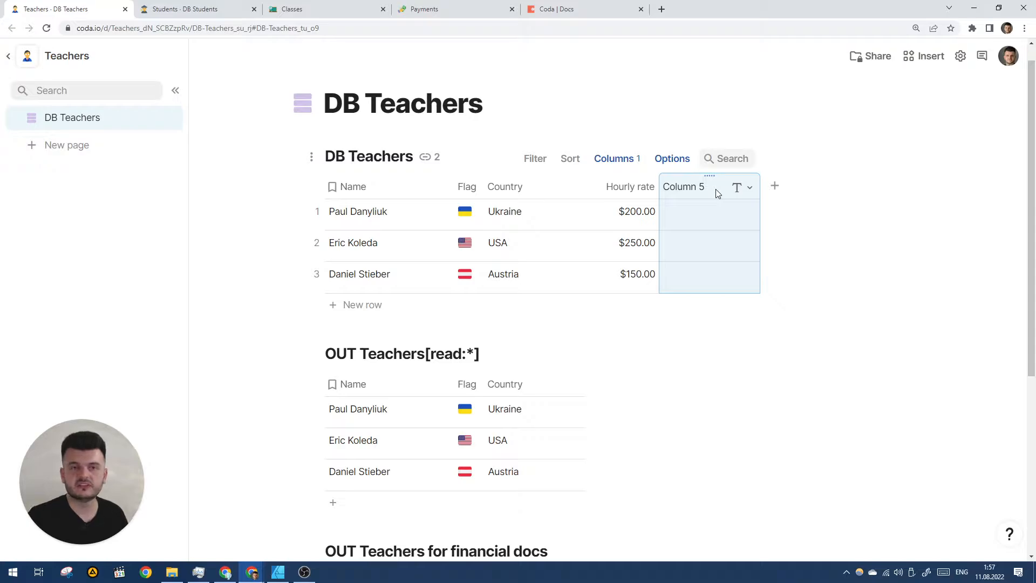
pyautogui.write('Se')
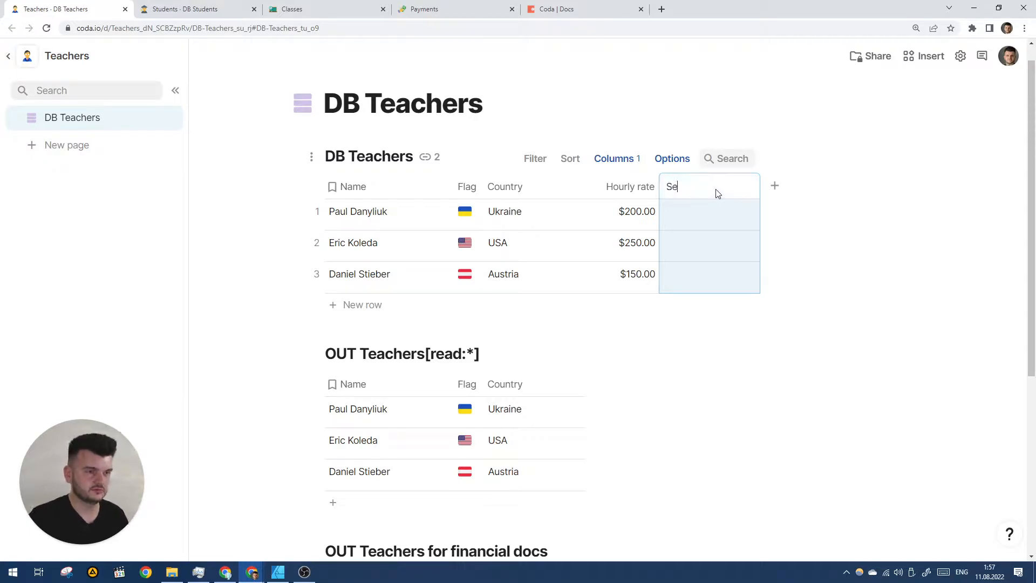
pyautogui.write('cret')
pyautogui.press('Return')
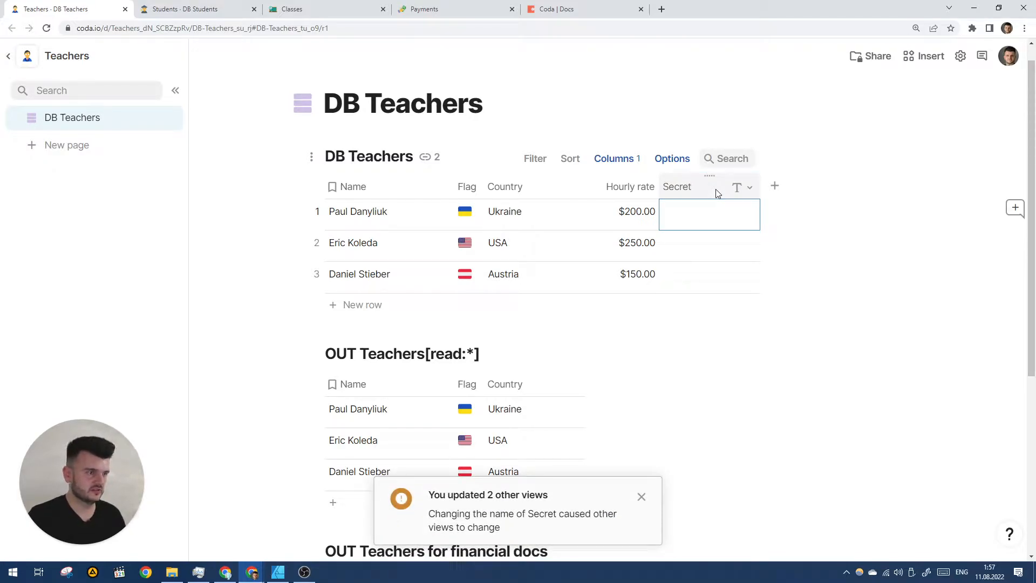
# - Enter a sample secret value in the Secret column for each of the three teachers
pyautogui.write('asd')
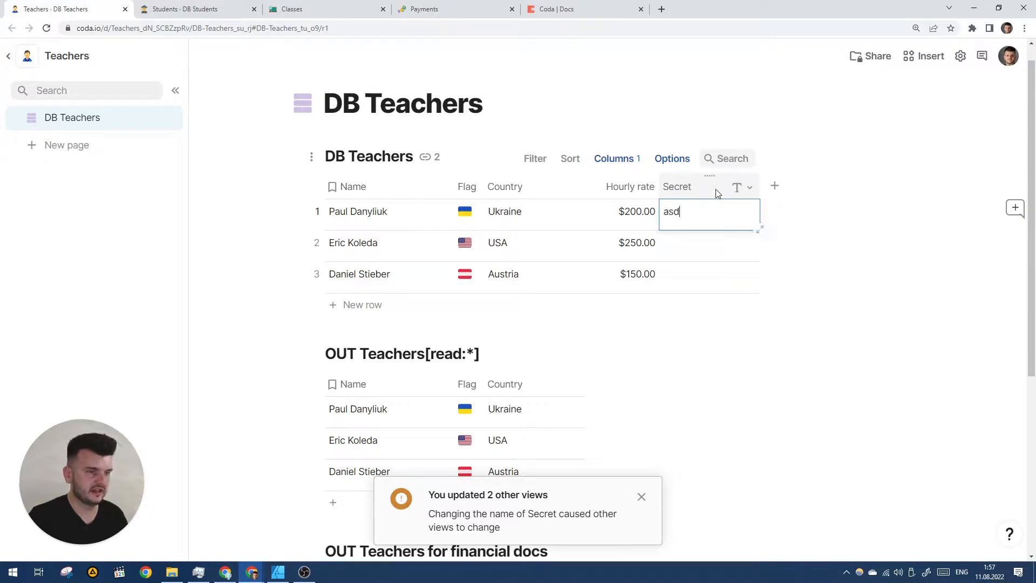
pyautogui.press('Return')
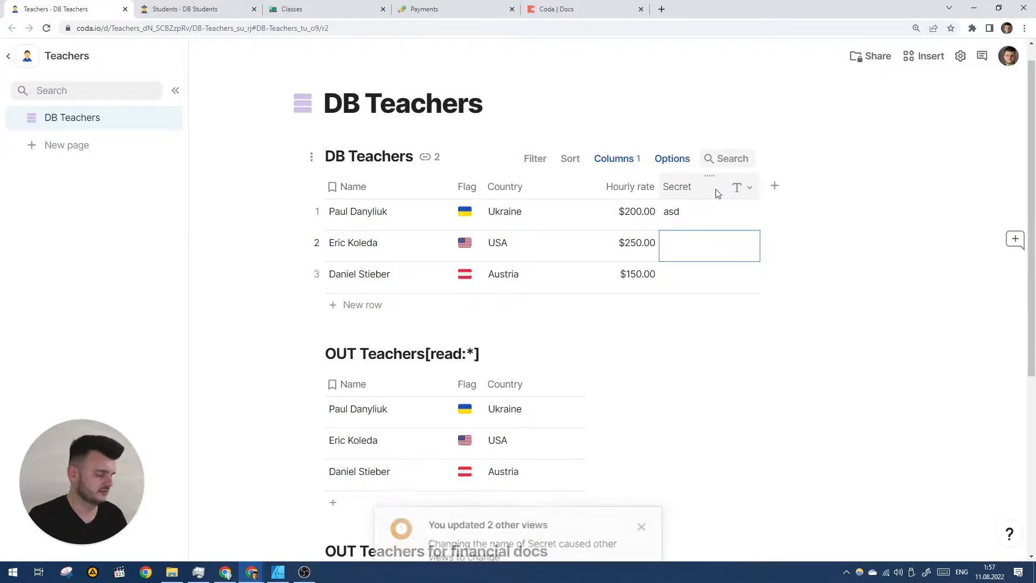
pyautogui.write('qwer')
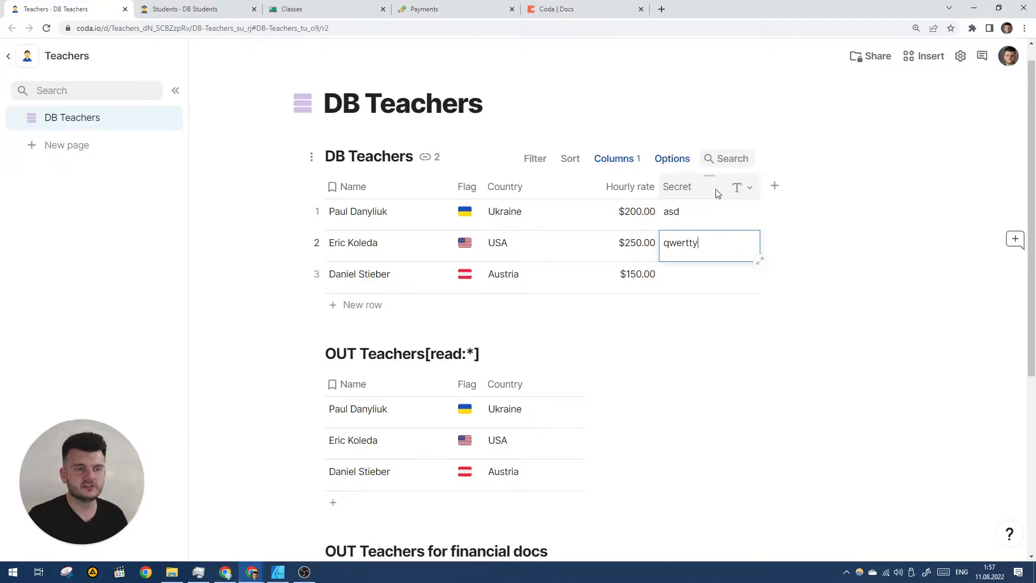
pyautogui.write('ty')
pyautogui.press('Return')
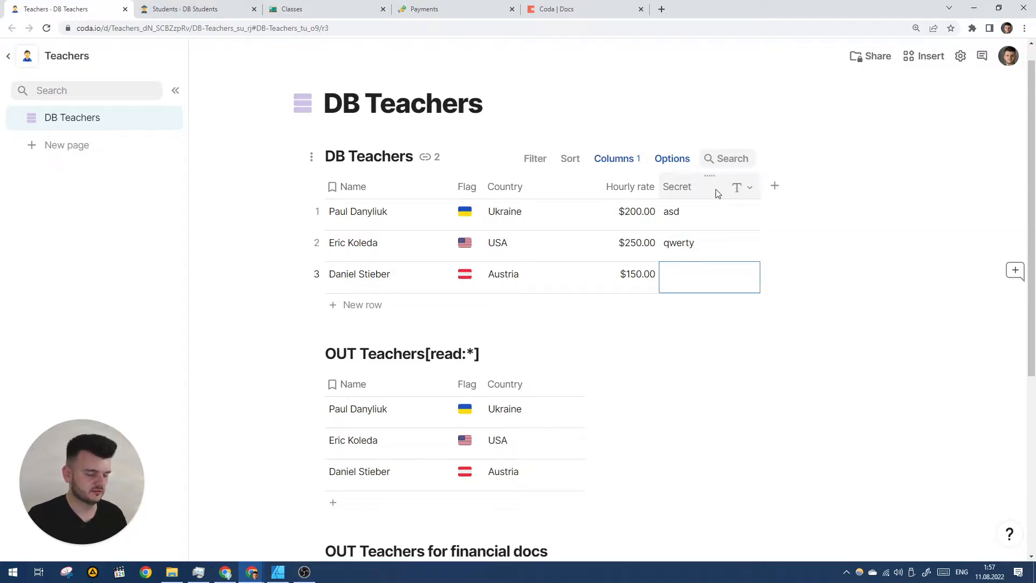
pyautogui.write('123')
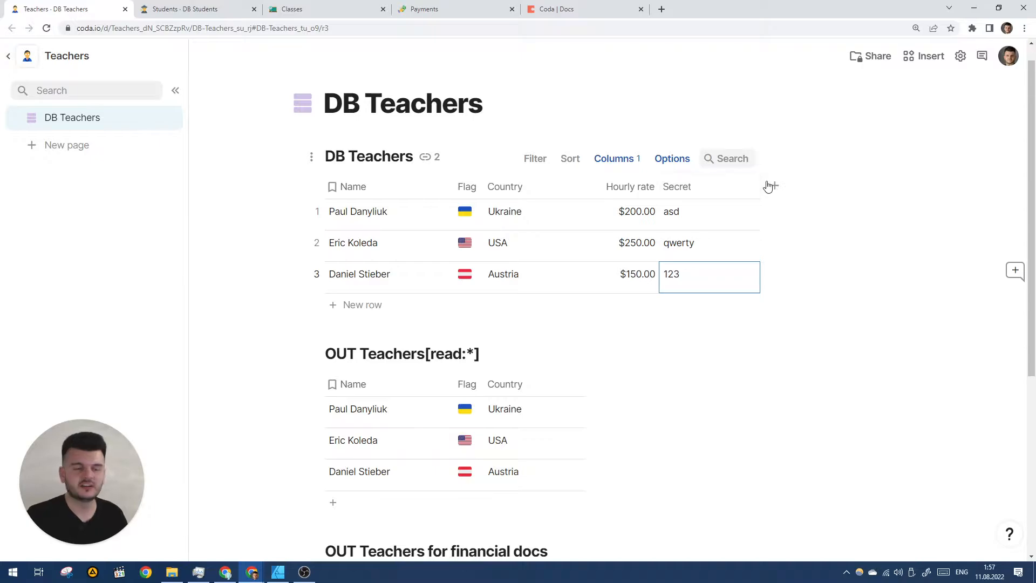
pyautogui.click(834, 184)
pyautogui.scroll(-2, 829, 192)
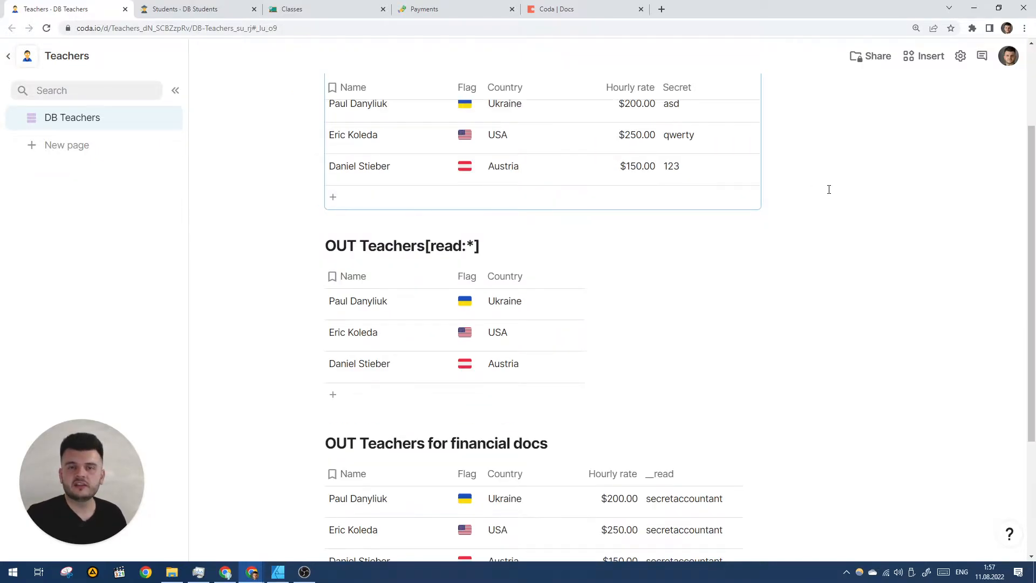
pyautogui.scroll(1, 829, 189)
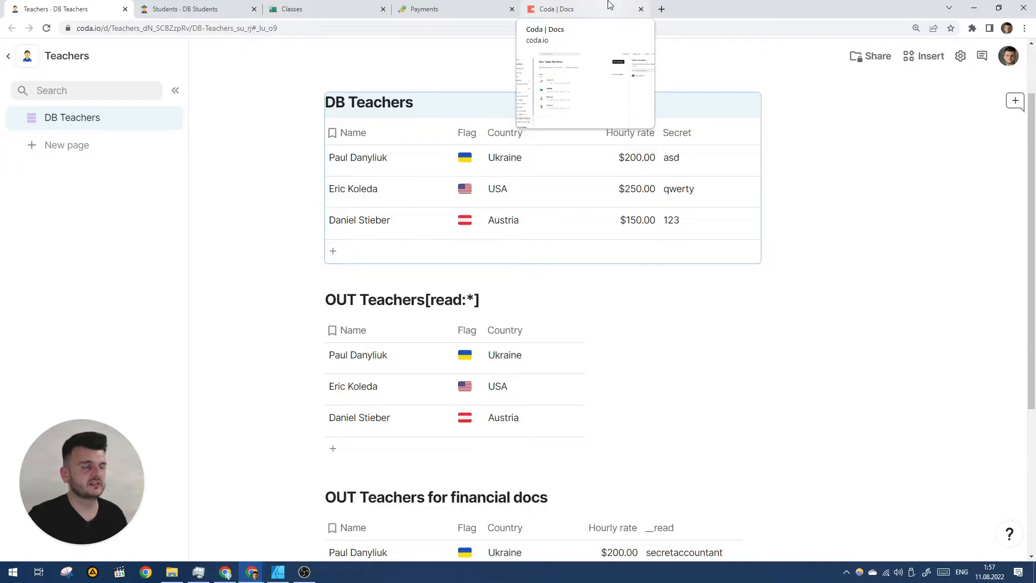
pyautogui.click(580, 7)
pyautogui.click(435, 7)
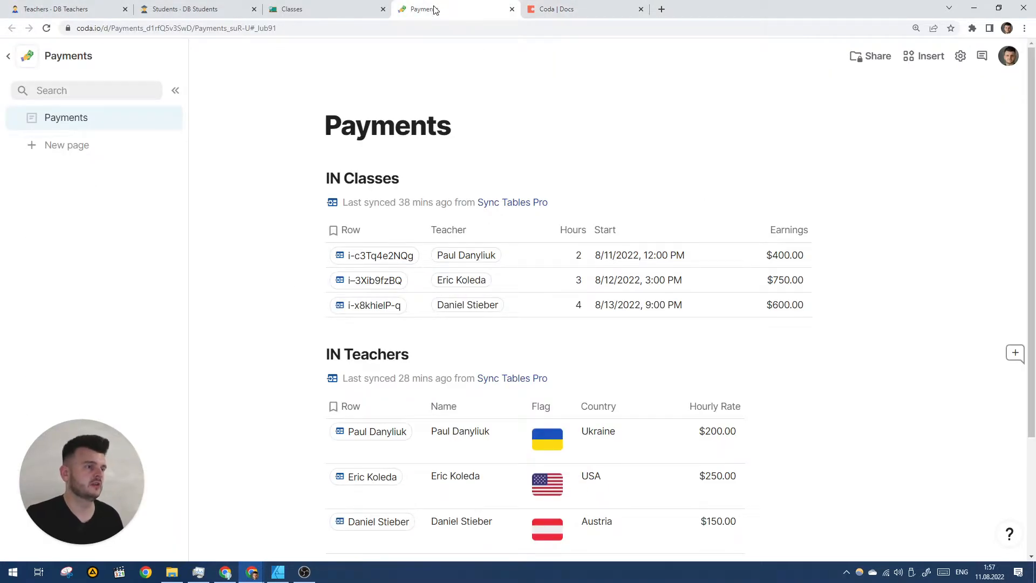
pyautogui.click(330, 7)
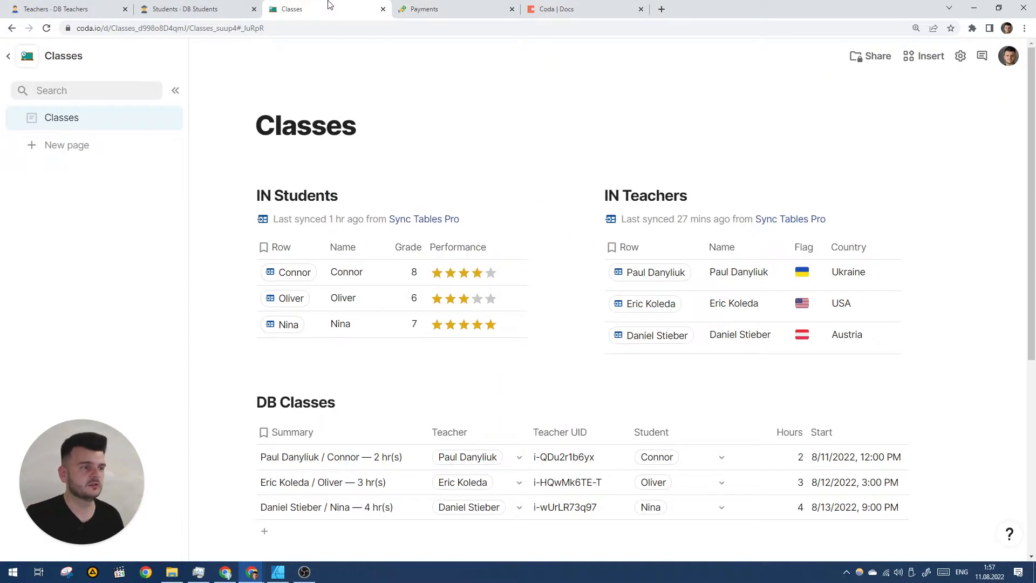
pyautogui.hotkey('ctrl', '1')
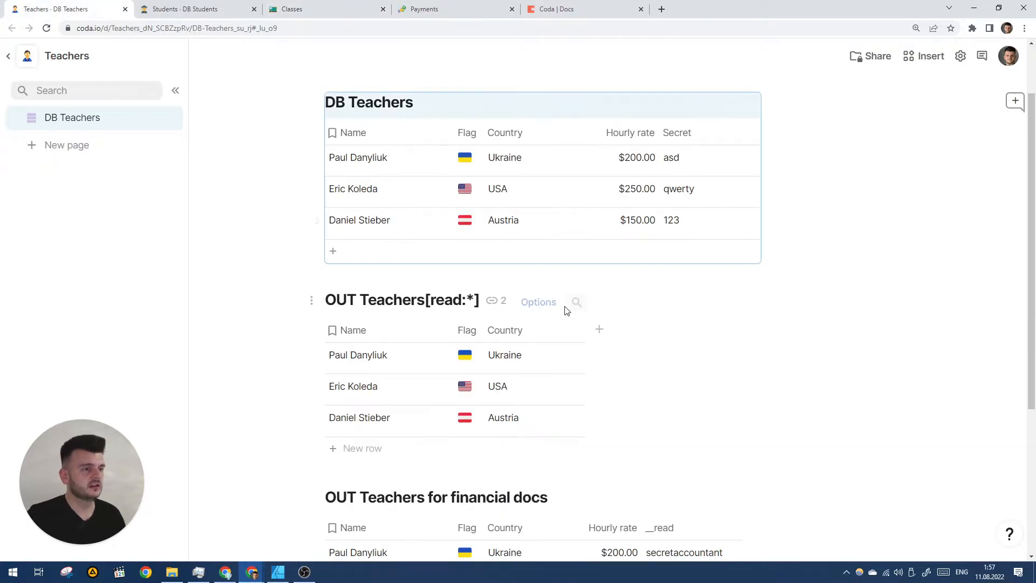
pyautogui.scroll(-3, 407, 68)
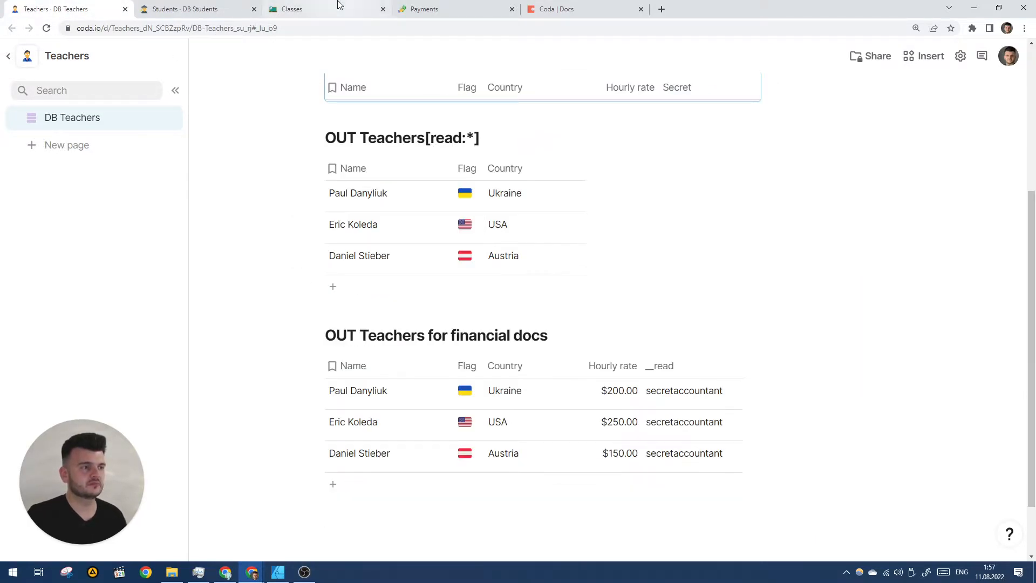
pyautogui.scroll(2, 702, 151)
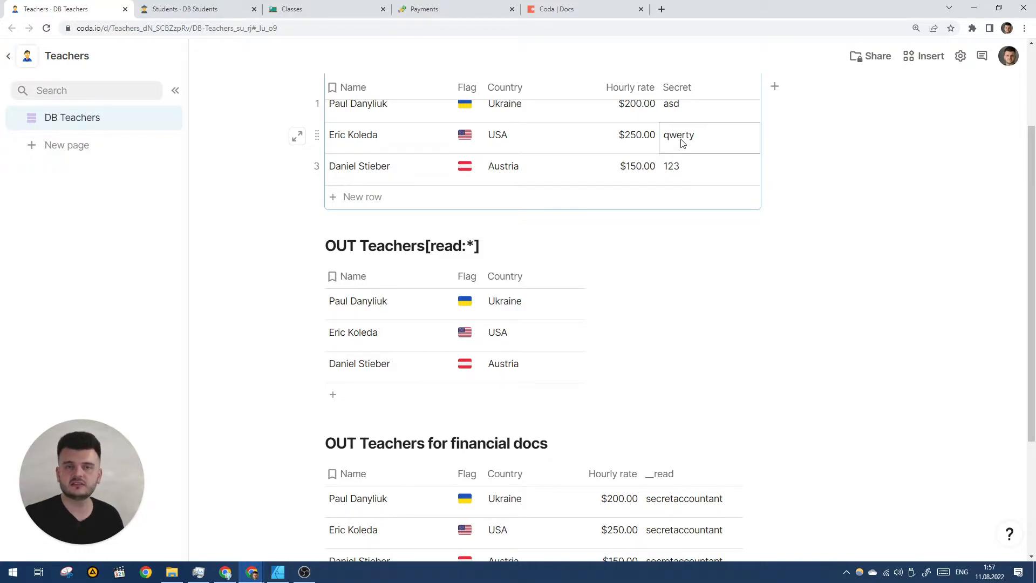
pyautogui.scroll(-2, 676, 139)
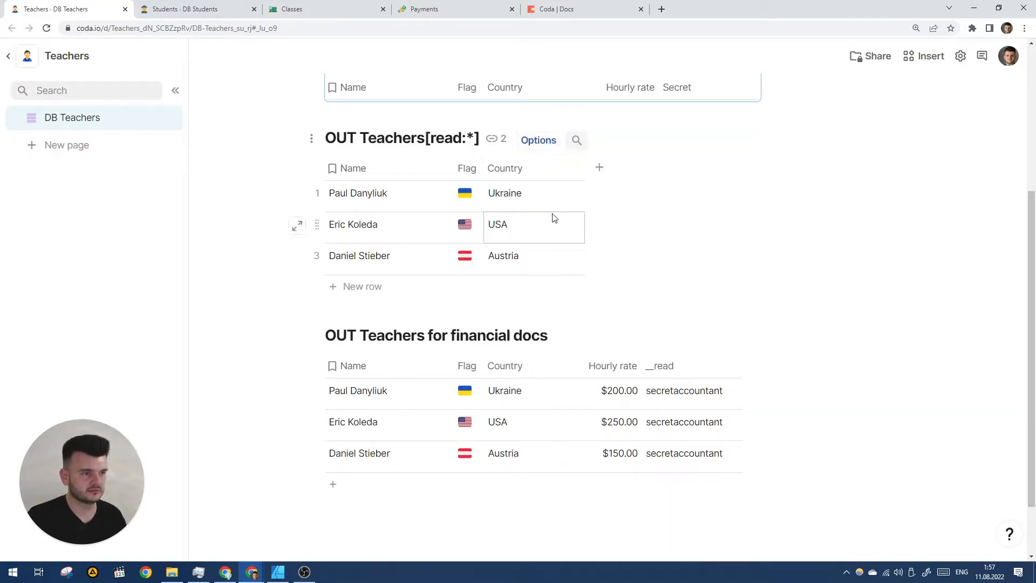
# - Unhide the Secret column in the OUT Teachers[read:*] table's column options
pyautogui.click(537, 140)
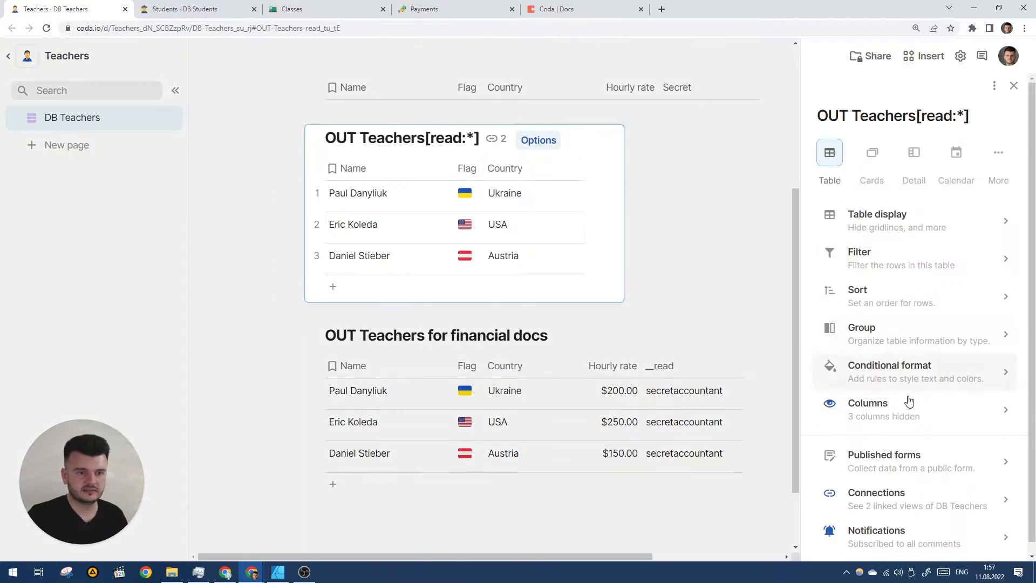
pyautogui.click(909, 402)
pyautogui.click(826, 372)
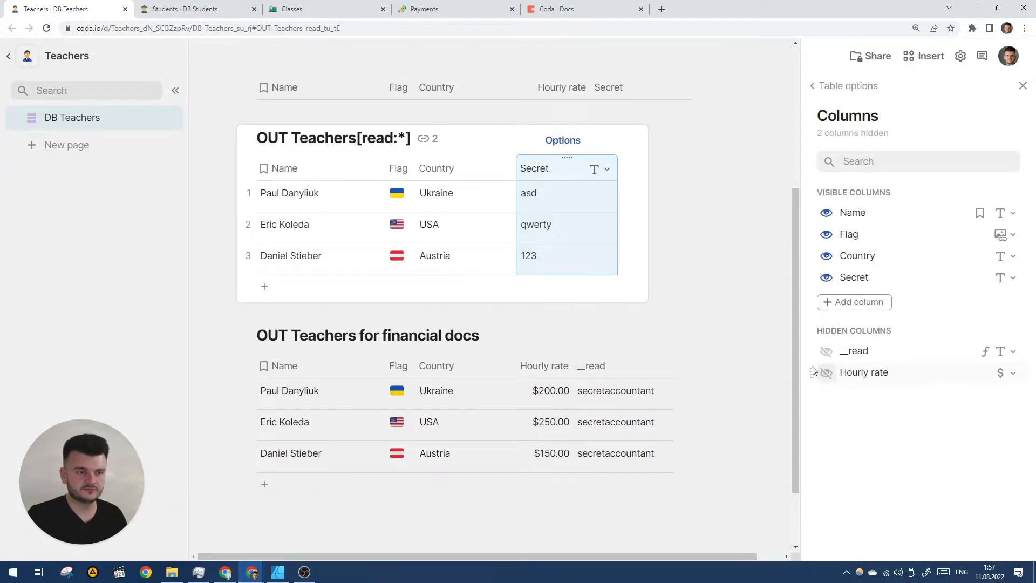
pyautogui.scroll(-2, 671, 220)
pyautogui.scroll(6, 620, 193)
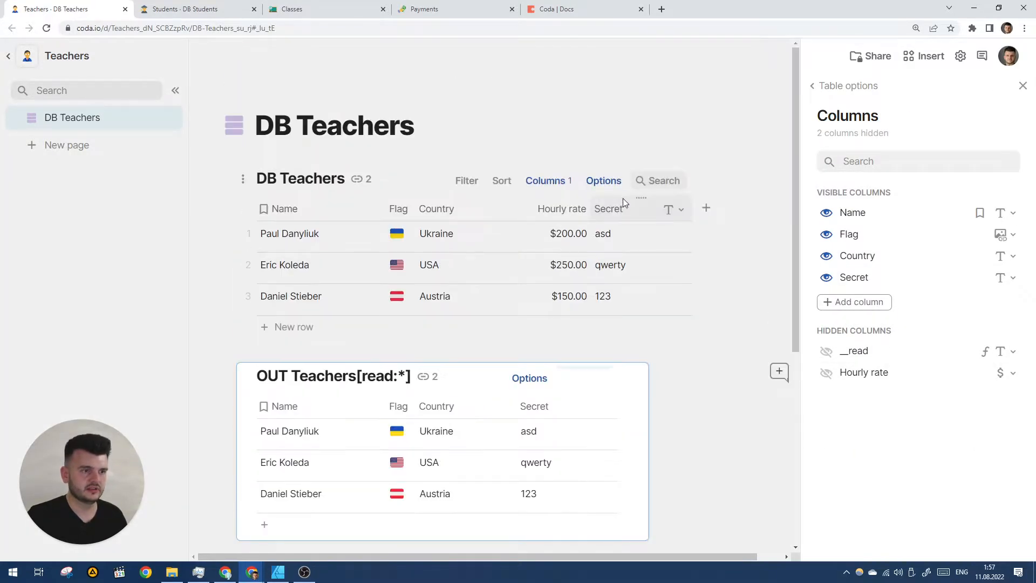
# - Rename the DB Teachers Secret column to Teacher's token
pyautogui.click(620, 210)
pyautogui.doubleClick(623, 210)
pyautogui.write("Teacher's token")
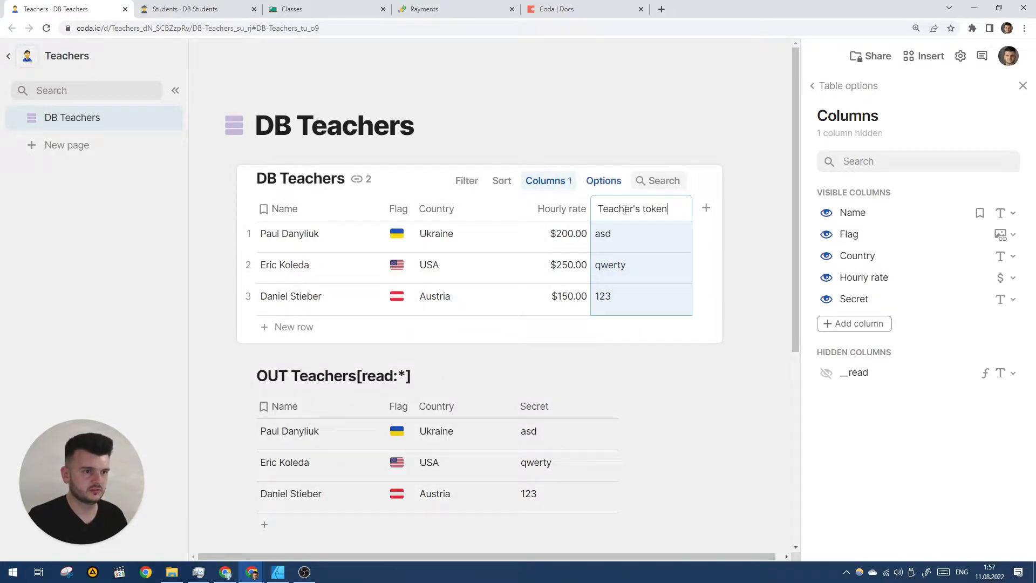
pyautogui.press('Return')
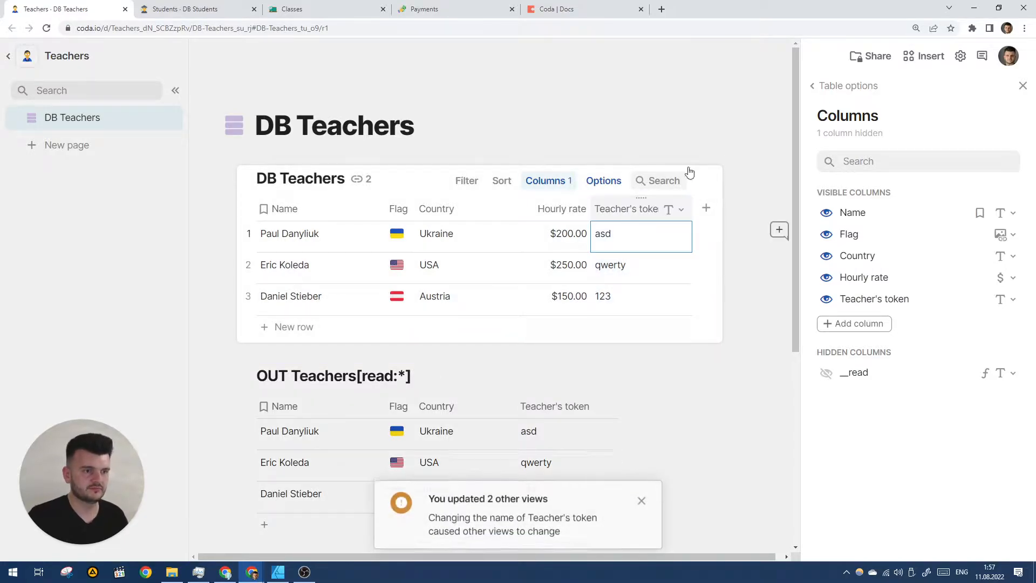
# - Unhide Teacher's token in the financial docs table, then return to the Classes doc
pyautogui.scroll(-6, 624, 215)
pyautogui.click(577, 254)
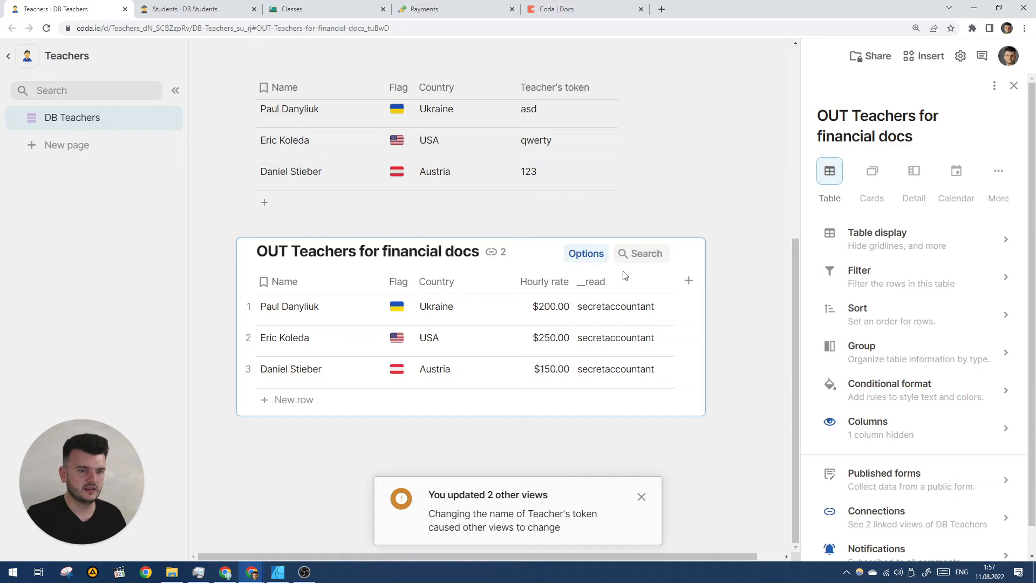
pyautogui.click(888, 429)
pyautogui.click(827, 371)
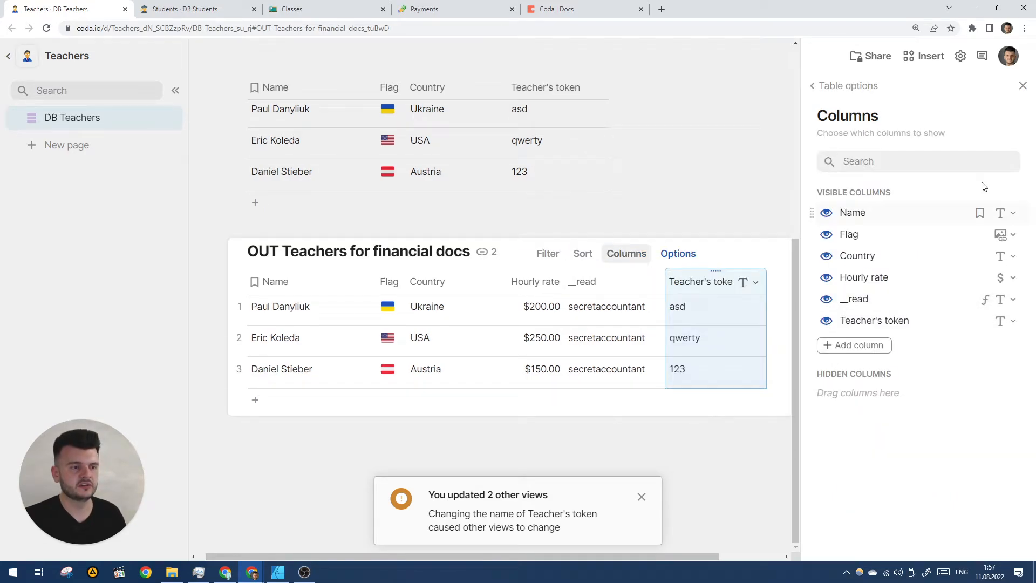
pyautogui.click(1023, 86)
pyautogui.scroll(3, 866, 178)
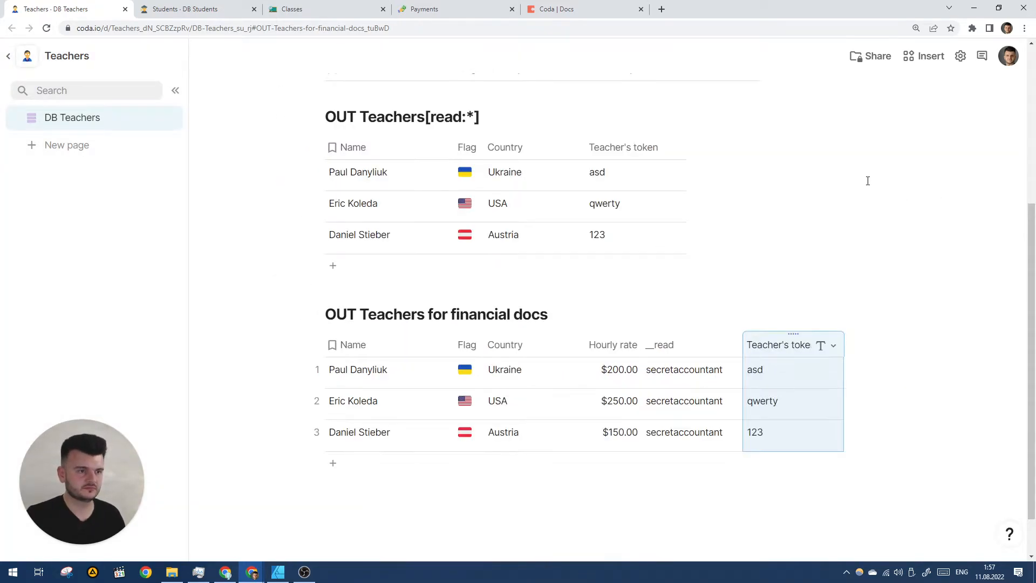
pyautogui.click(299, 6)
# - Re-sync IN Teachers in the Classes doc, widen the table, then go to the Payments doc
pyautogui.scroll(-2, 784, 155)
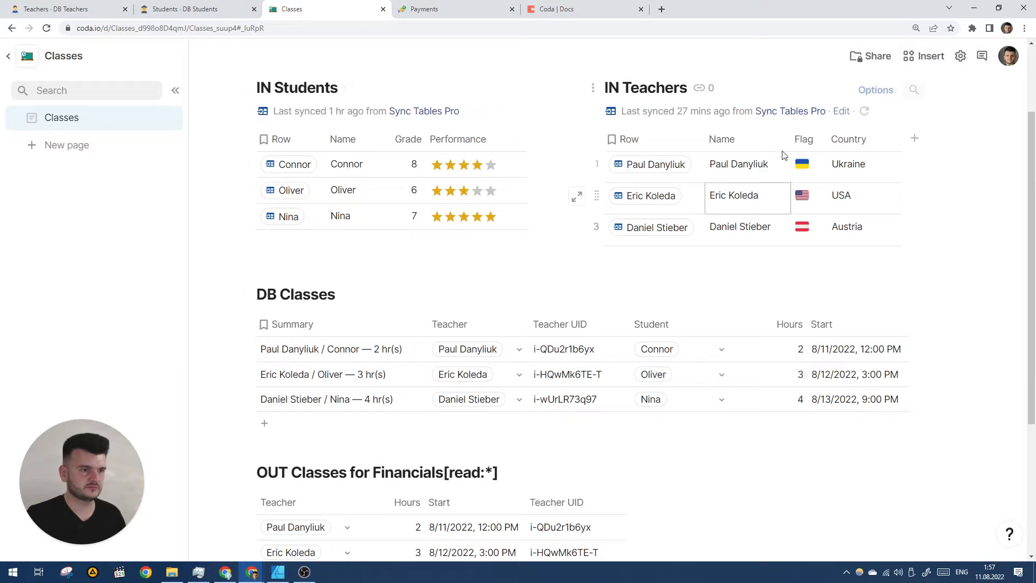
pyautogui.click(864, 111)
pyautogui.scroll(2, 842, 205)
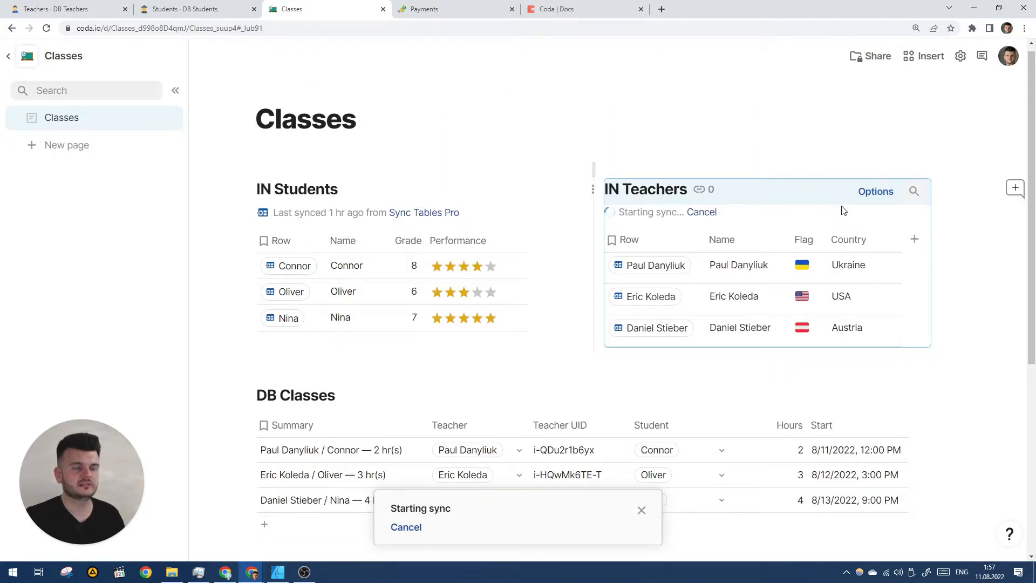
pyautogui.moveTo(594, 166); pyautogui.dragTo(537, 166)
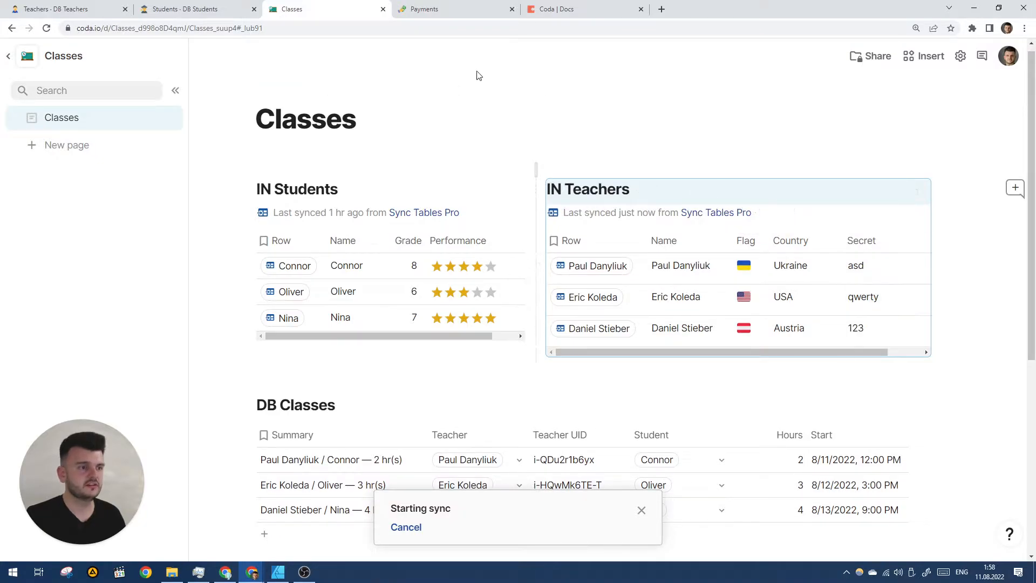
pyautogui.click(445, 8)
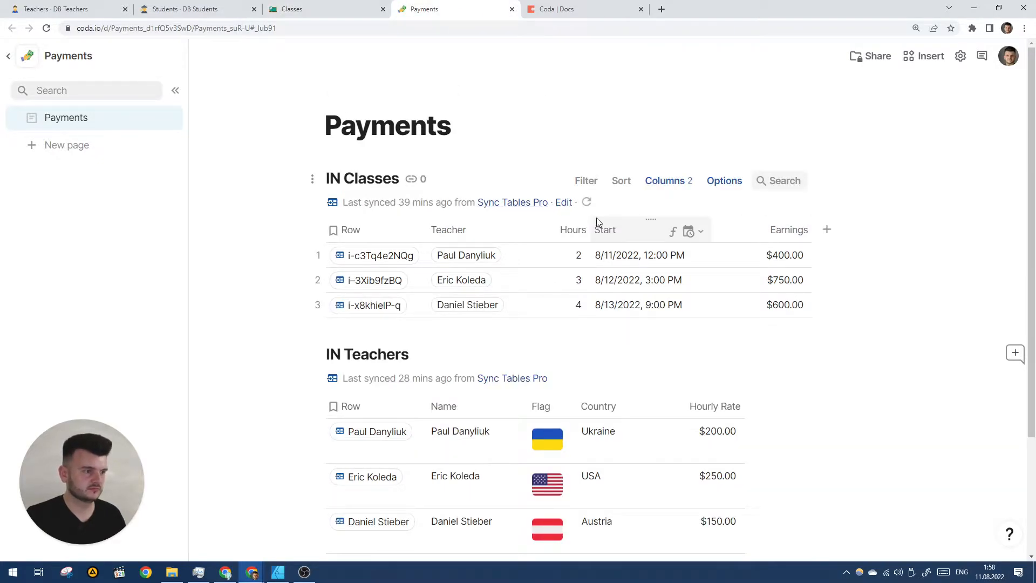
# - Re-sync the Payments doc's IN Teachers table, restarting the sync several times
pyautogui.scroll(-1, 597, 218)
pyautogui.click(586, 323)
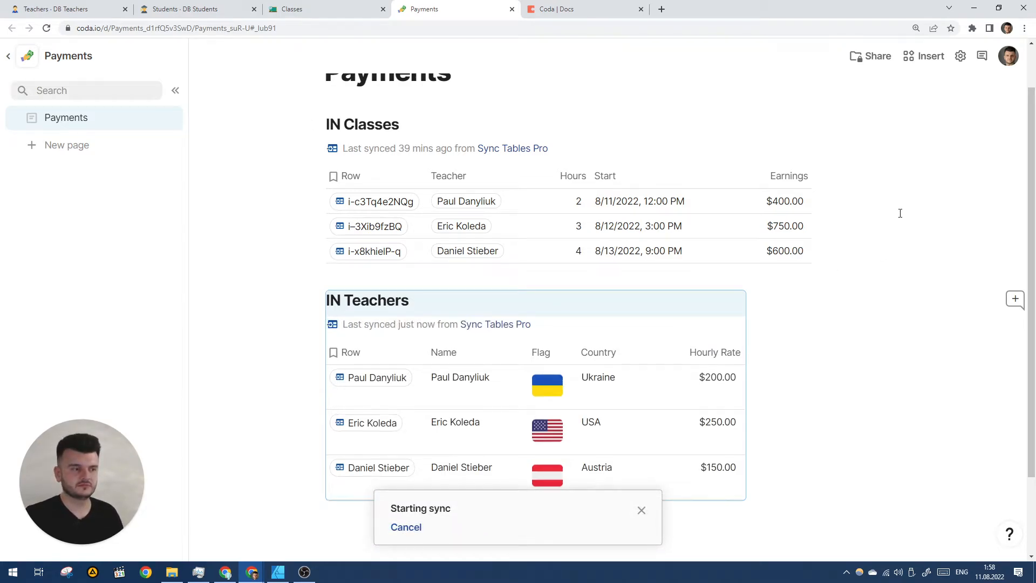
pyautogui.click(569, 326)
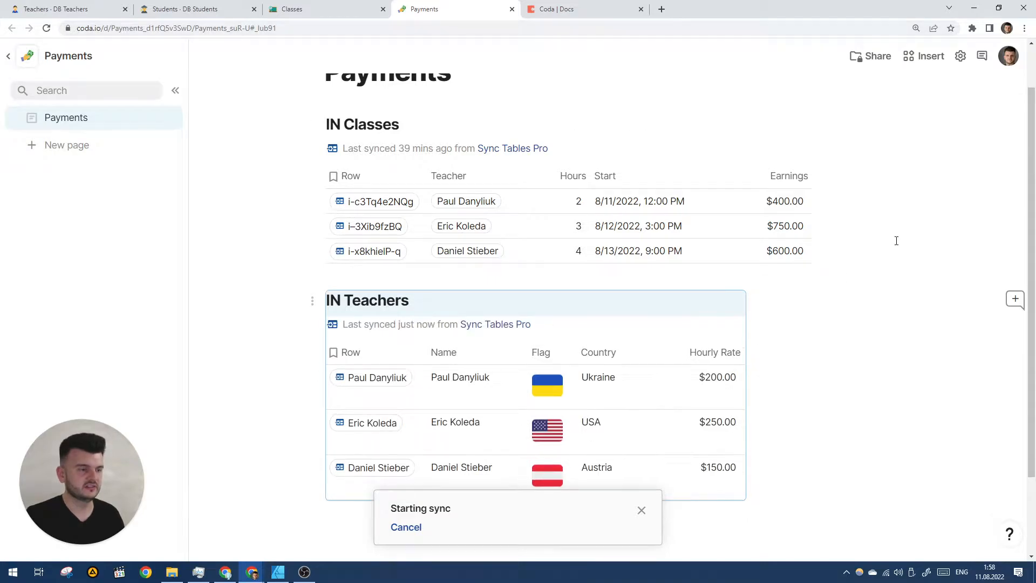
pyautogui.click(354, 7)
pyautogui.click(424, 8)
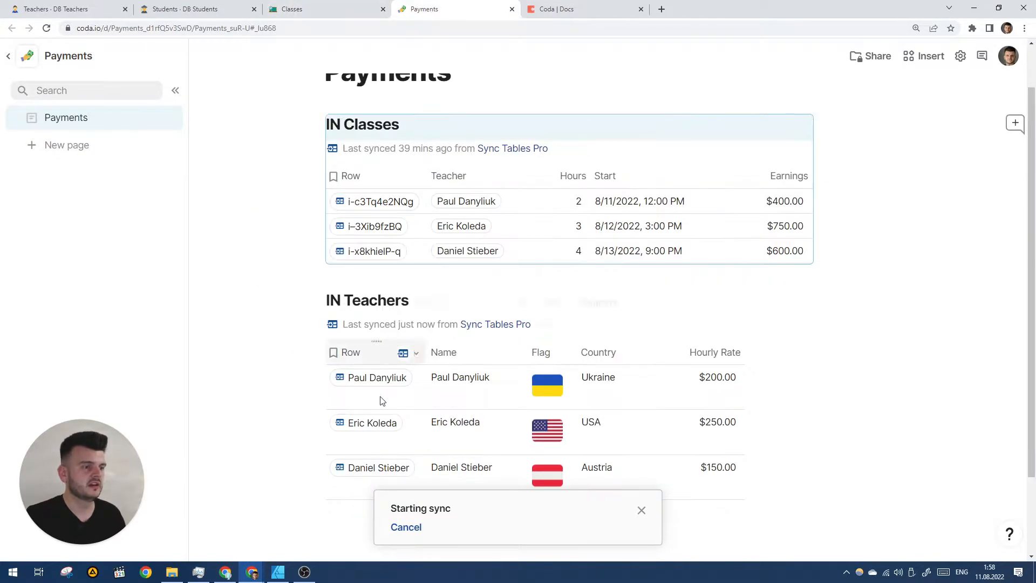
pyautogui.click(569, 325)
pyautogui.moveTo(374, 378)
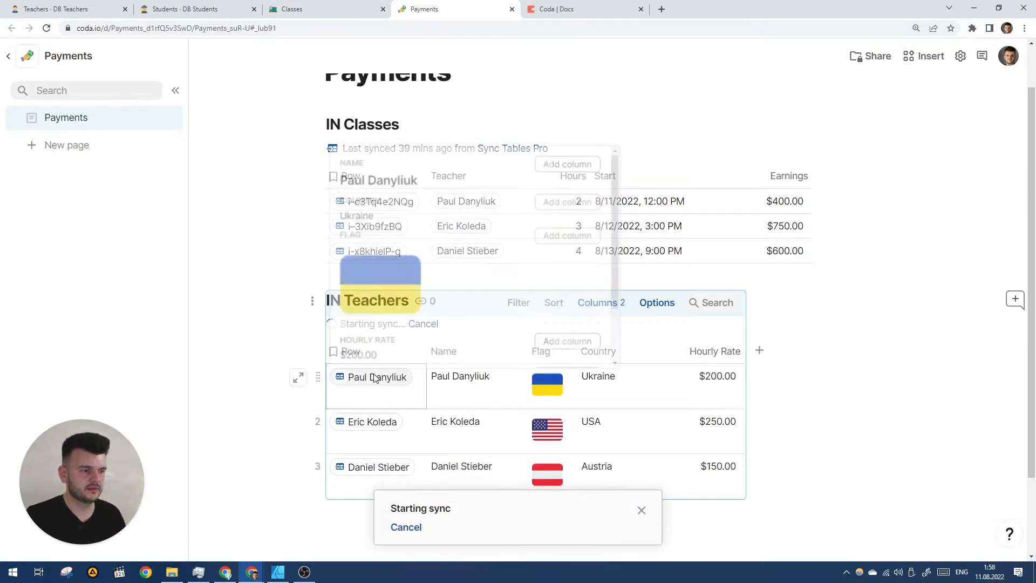
pyautogui.scroll(-2, 406, 291)
pyautogui.scroll(2, 405, 289)
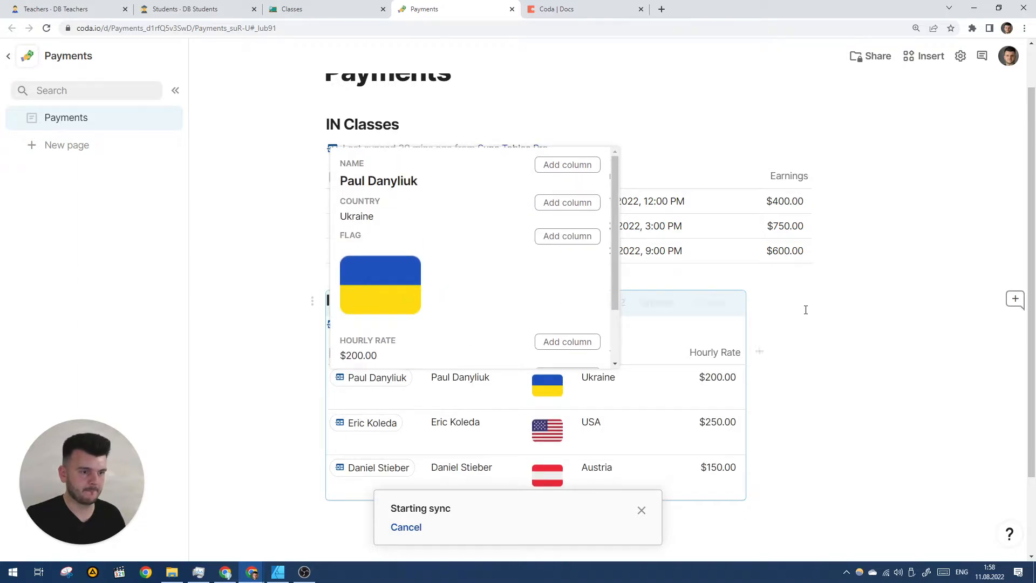
pyautogui.scroll(-1, 323, 216)
# - Re-sync IN Teachers again to pull in Teacher S Token, and rename it Teacher Token
pyautogui.click(178, 9)
pyautogui.click(73, 5)
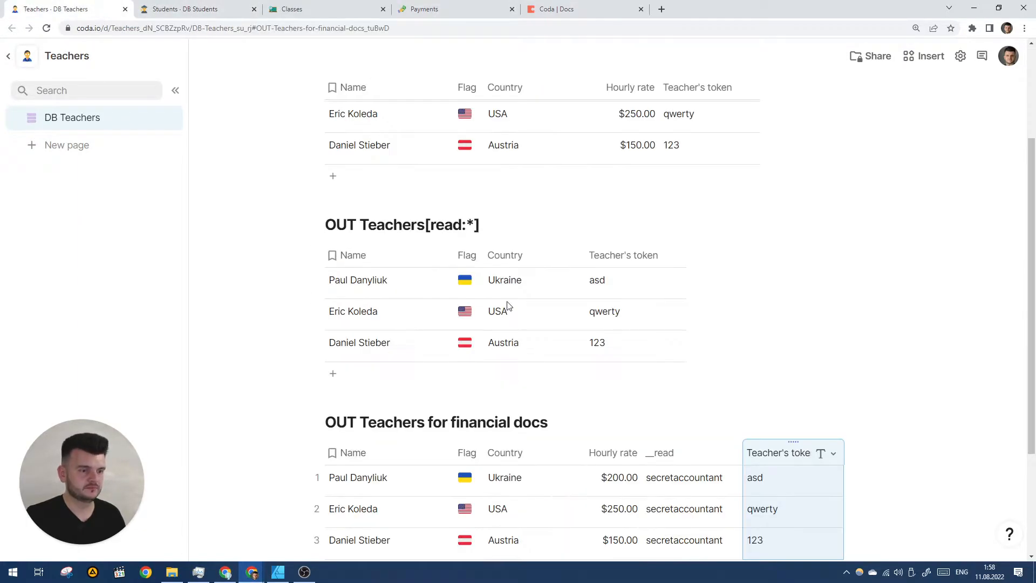
pyautogui.scroll(-2, 749, 315)
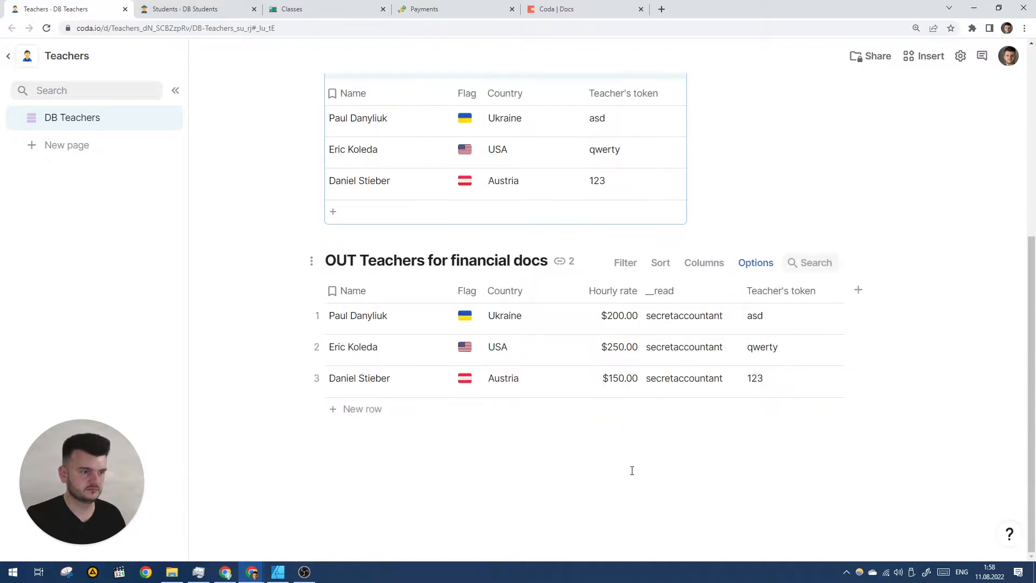
pyautogui.click(451, 10)
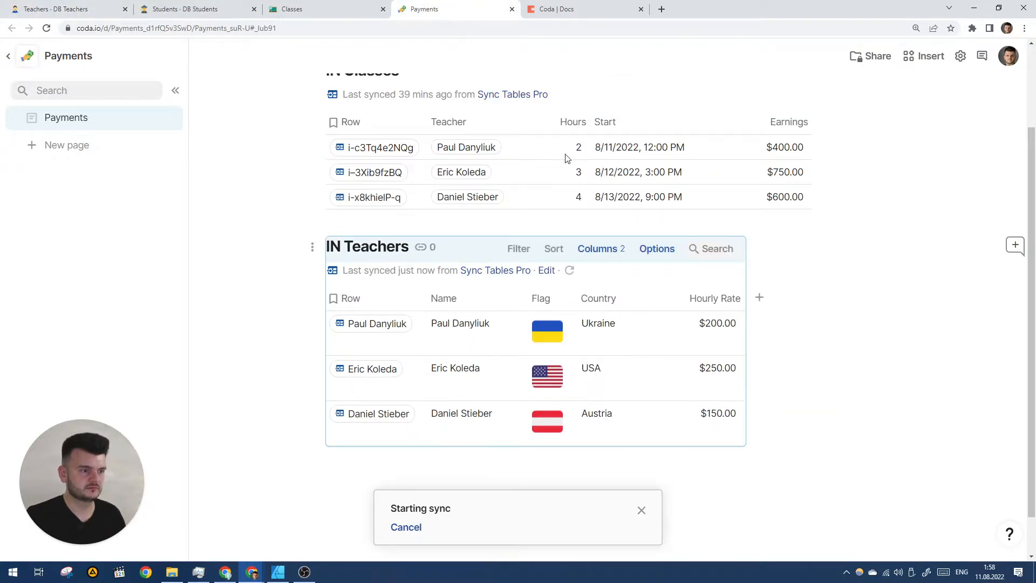
pyautogui.click(570, 271)
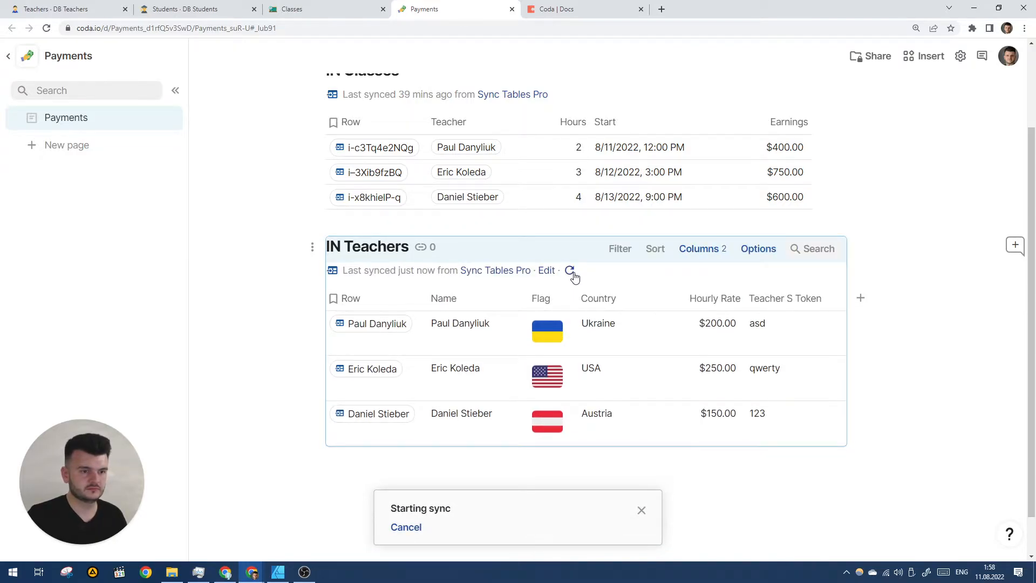
pyautogui.click(783, 297)
pyautogui.click(794, 299)
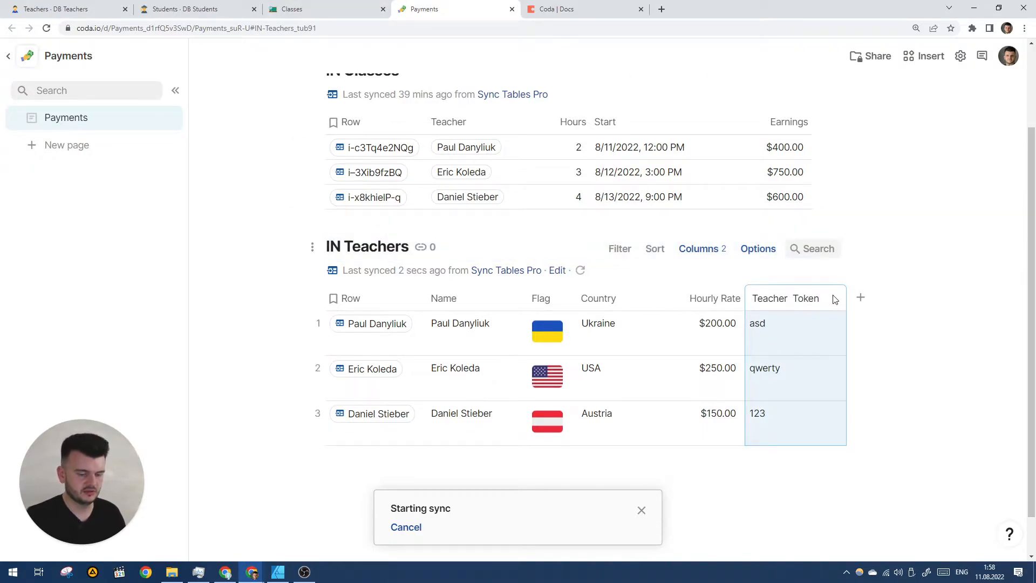
pyautogui.press('Return')
# - Rename the Classes doc's IN Teachers Secret column to Teachers token and re-sync the table
pyautogui.click(302, 9)
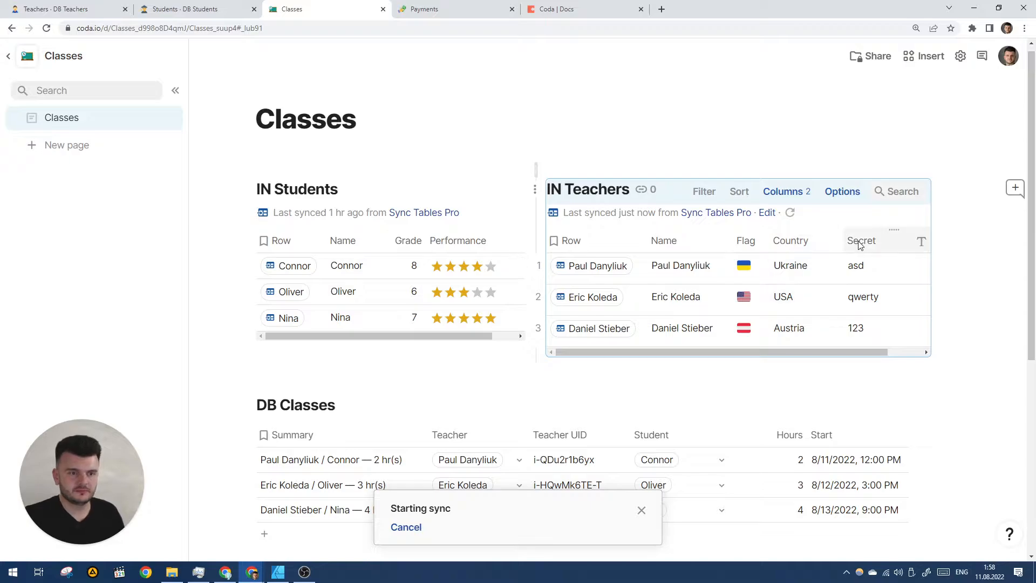
pyautogui.hscroll(2, 860, 245)
pyautogui.click(825, 247)
pyautogui.write('Te')
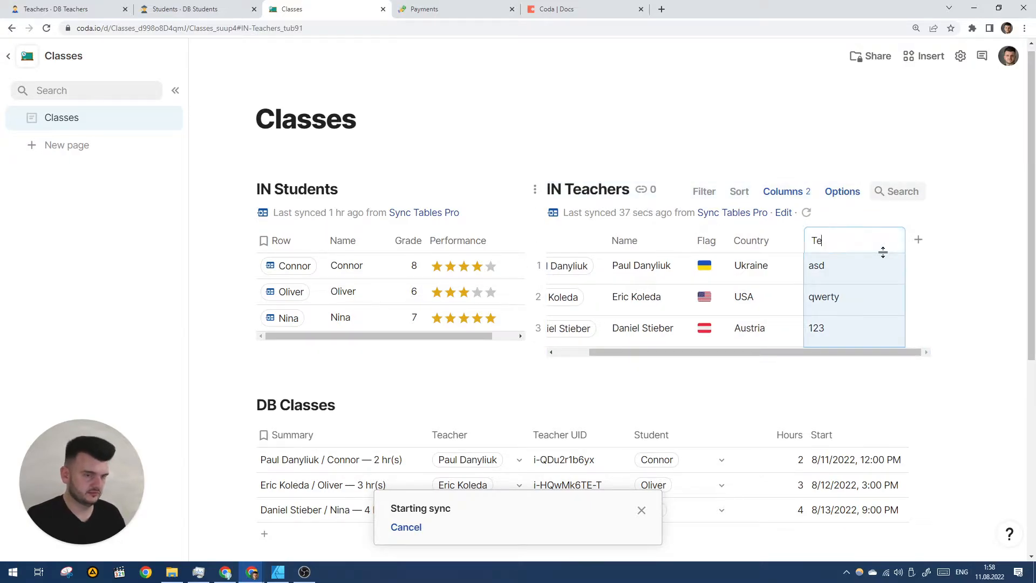
pyautogui.write('achers toke')
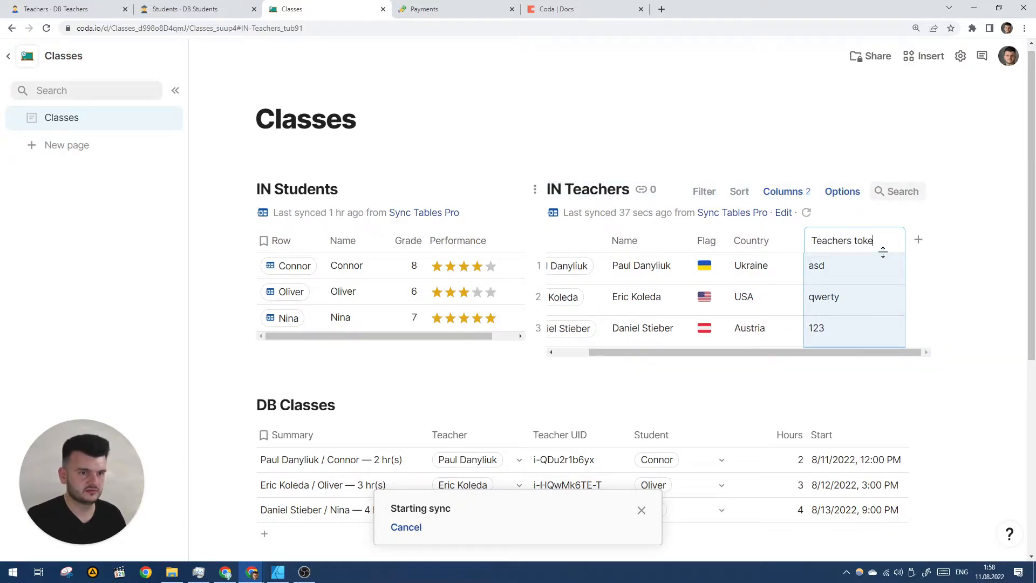
pyautogui.write('n')
pyautogui.press('Return')
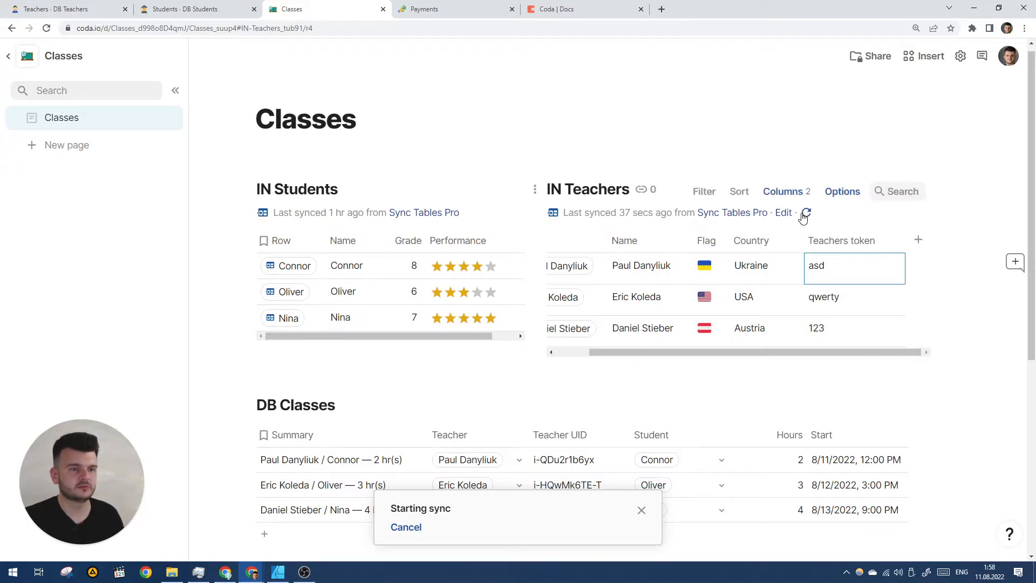
pyautogui.click(837, 296)
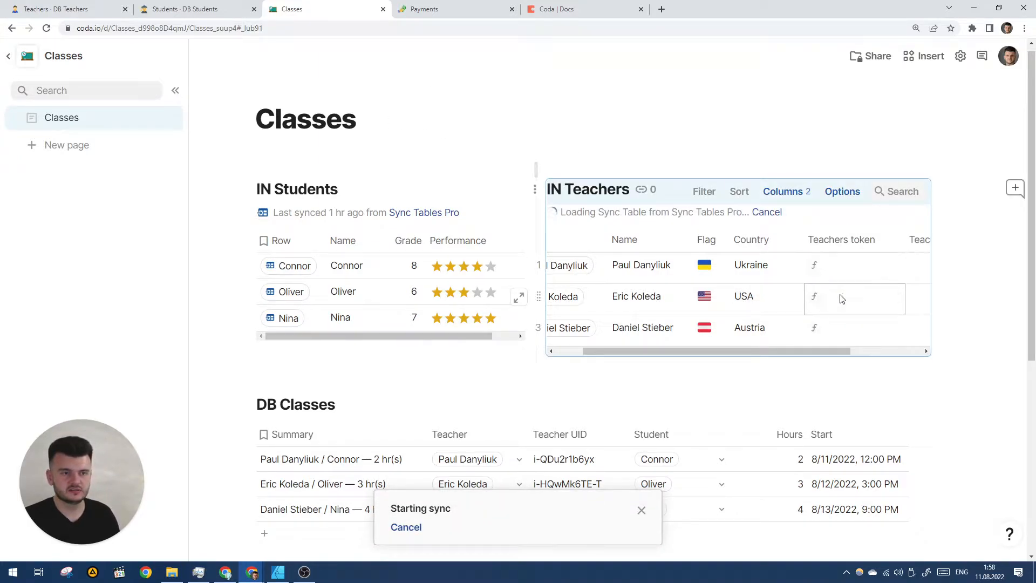
# - Delete the old Teachers token column and rename Teacher S Token to Teachers Token
pyautogui.click(735, 244)
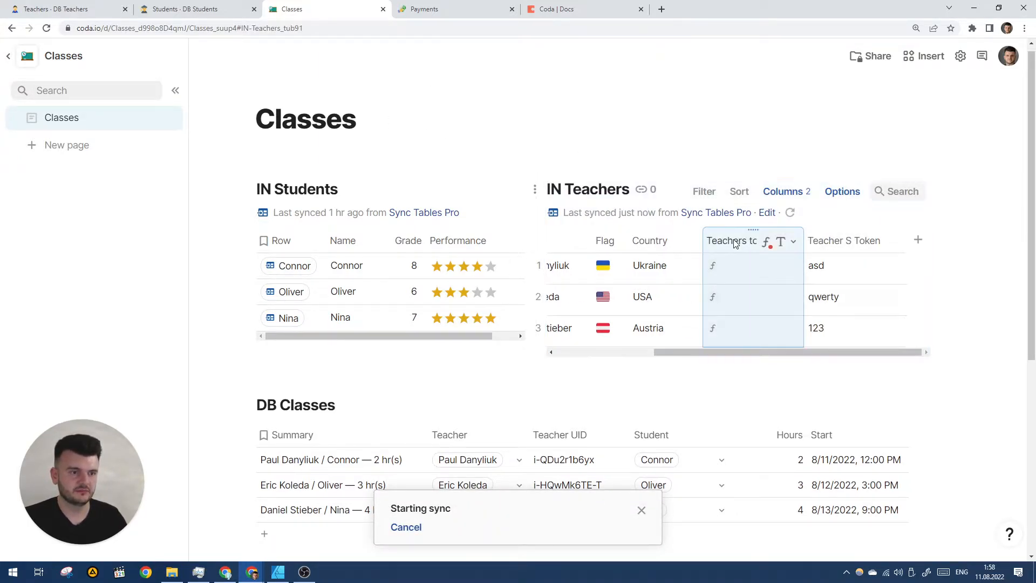
pyautogui.press('Delete')
pyautogui.click(845, 242)
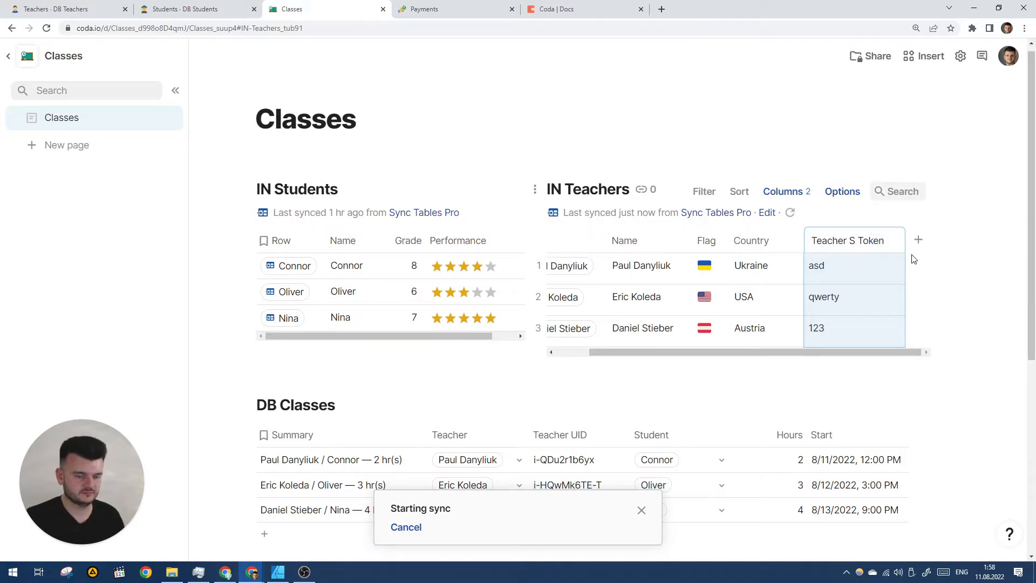
pyautogui.write('s')
pyautogui.press('Return')
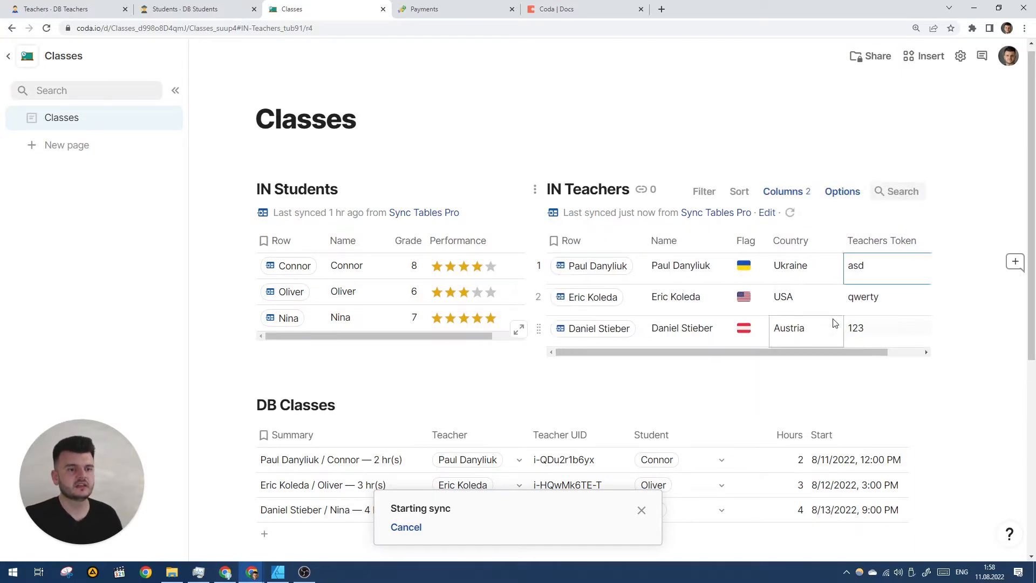
pyautogui.scroll(-2, 642, 286)
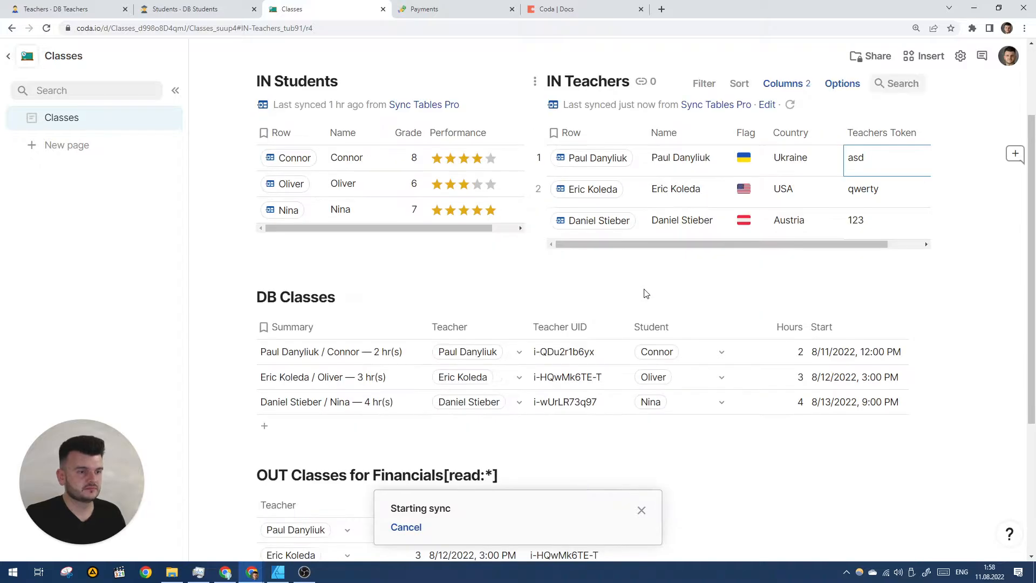
pyautogui.moveTo(681, 246); pyautogui.dragTo(784, 243)
pyautogui.click(842, 133)
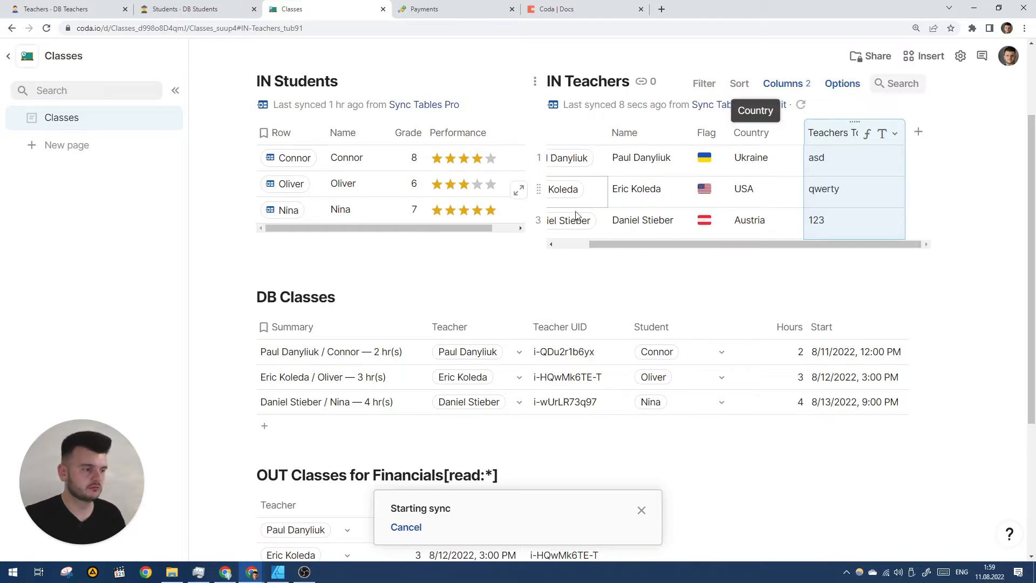
# - Insert a new view of the DB Classes table below the financials table
pyautogui.scroll(-4, 561, 161)
pyautogui.click(536, 439)
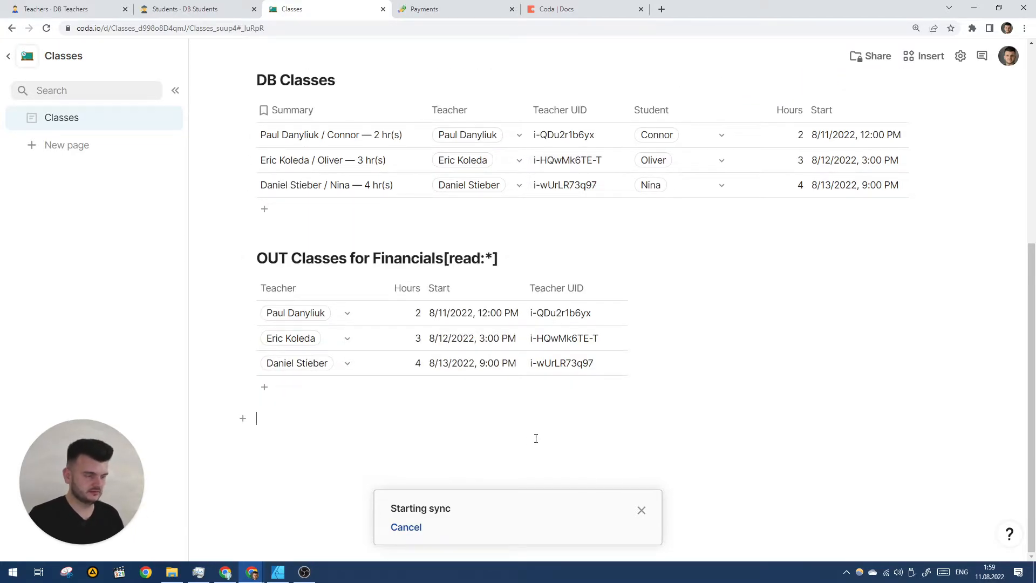
pyautogui.write('/OUT')
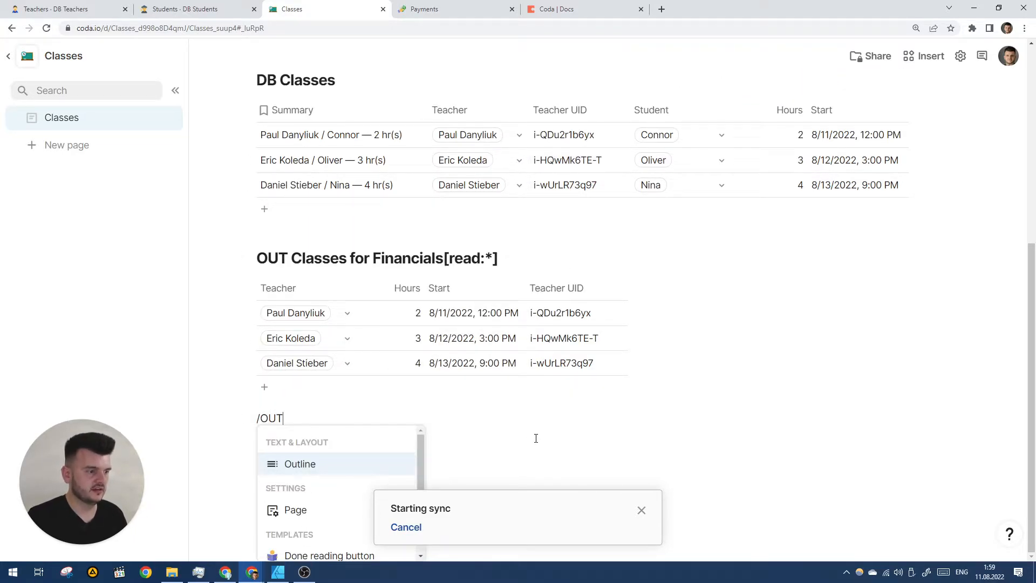
pyautogui.press('BackSpace')
pyautogui.press('BackSpace')
pyautogui.press('BackSpace')
pyautogui.write('DB')
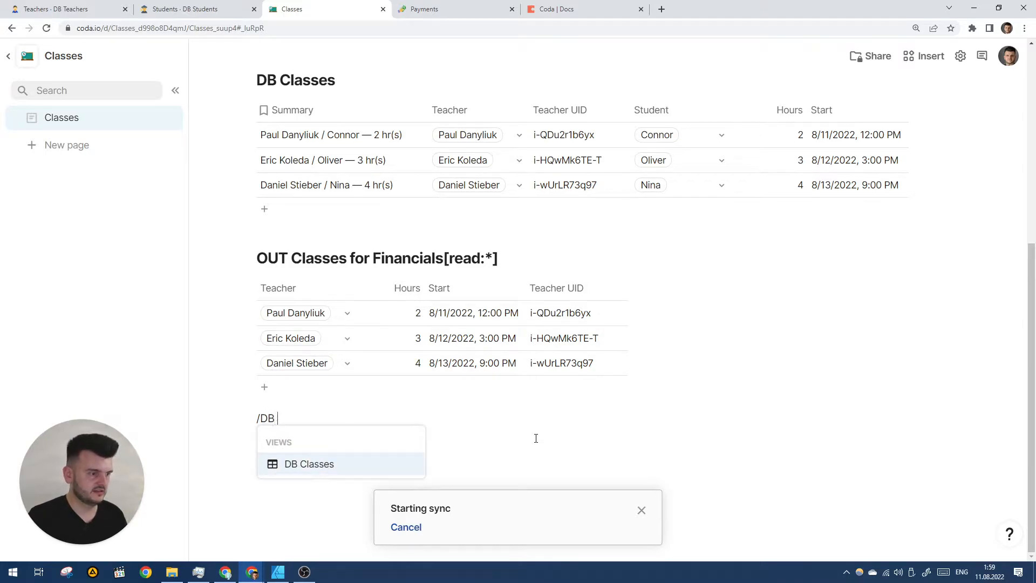
pyautogui.press('Return')
# - Title the new view 'OUT Classes for Teacher Dashboards'
pyautogui.write('OUT Cla')
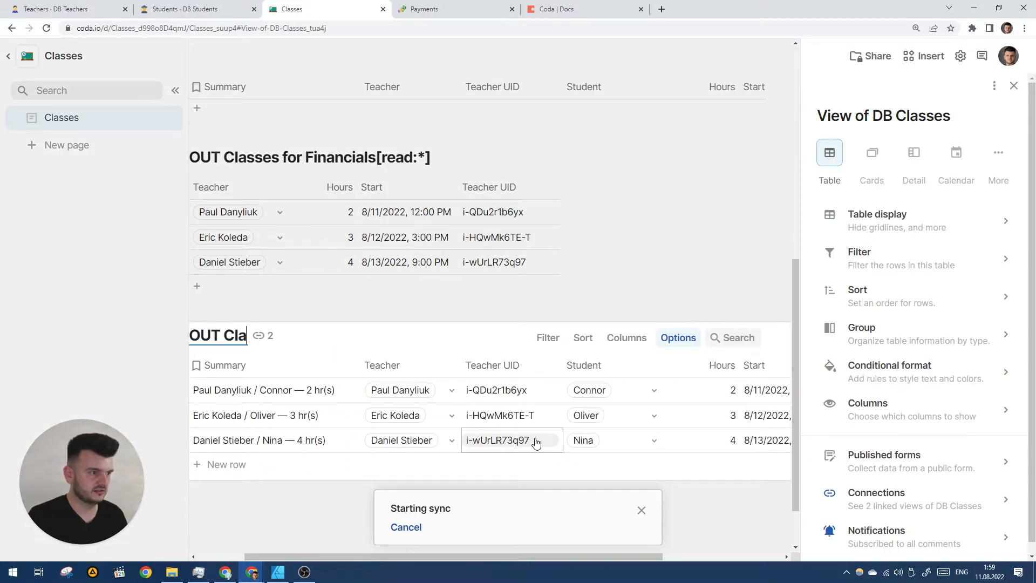
pyautogui.write('sses for ')
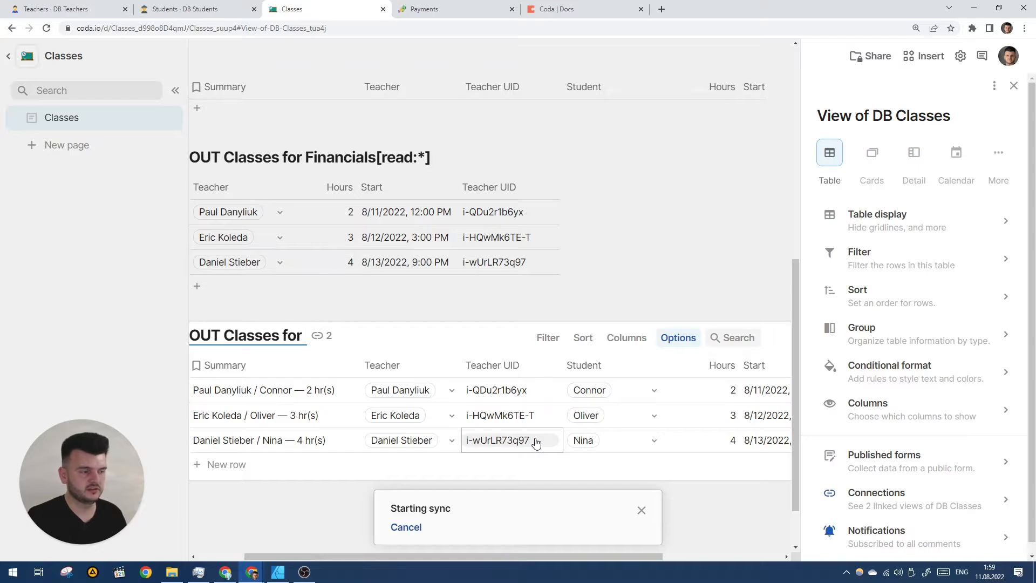
pyautogui.write('In')
pyautogui.press('BackSpace')
pyautogui.press('BackSpace')
pyautogui.write('TEach')
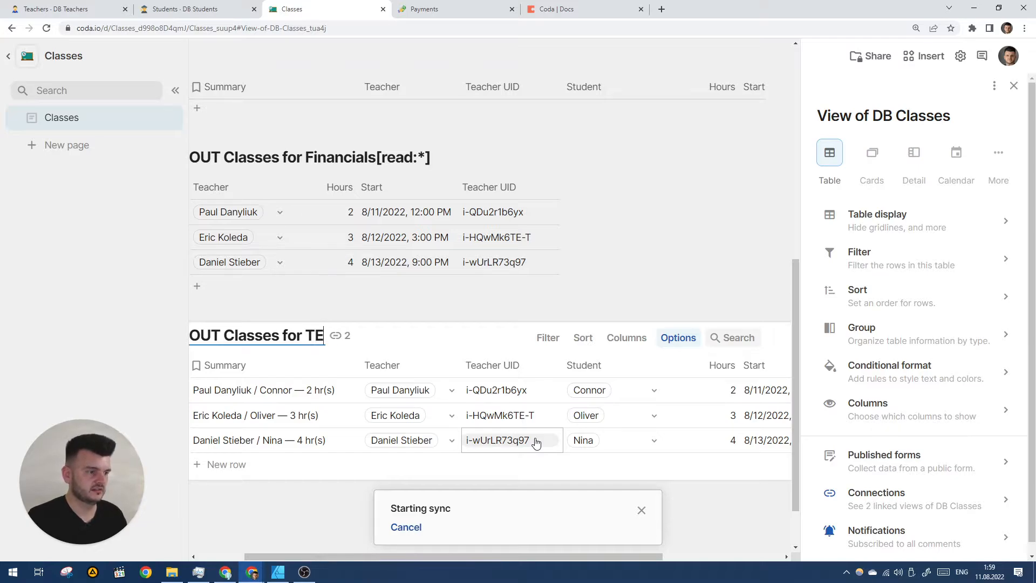
pyautogui.press('BackSpace')
pyautogui.press('BackSpace')
pyautogui.press('BackSpace')
pyautogui.press('BackSpace')
pyautogui.write('eache')
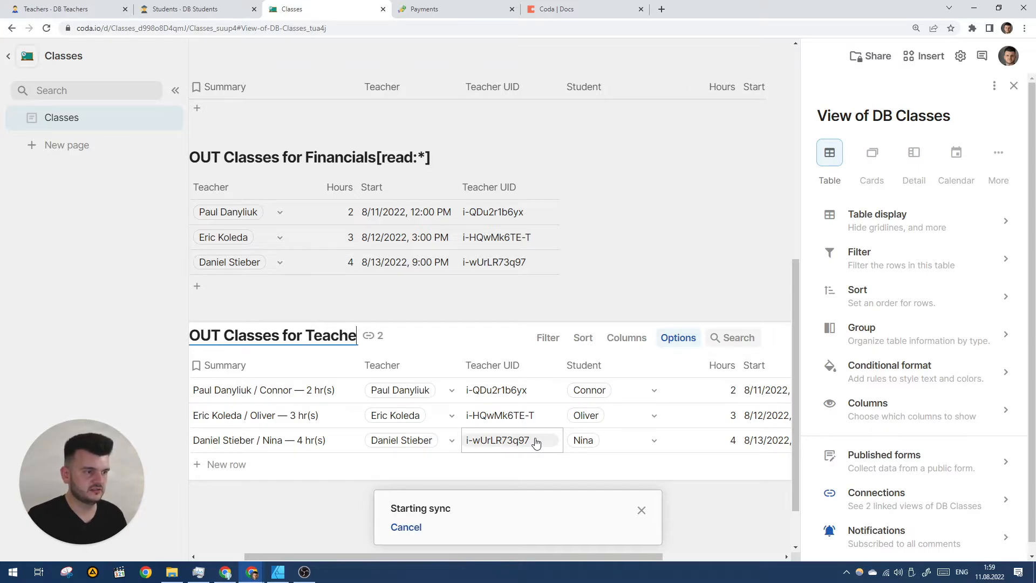
pyautogui.write('r Dashboards')
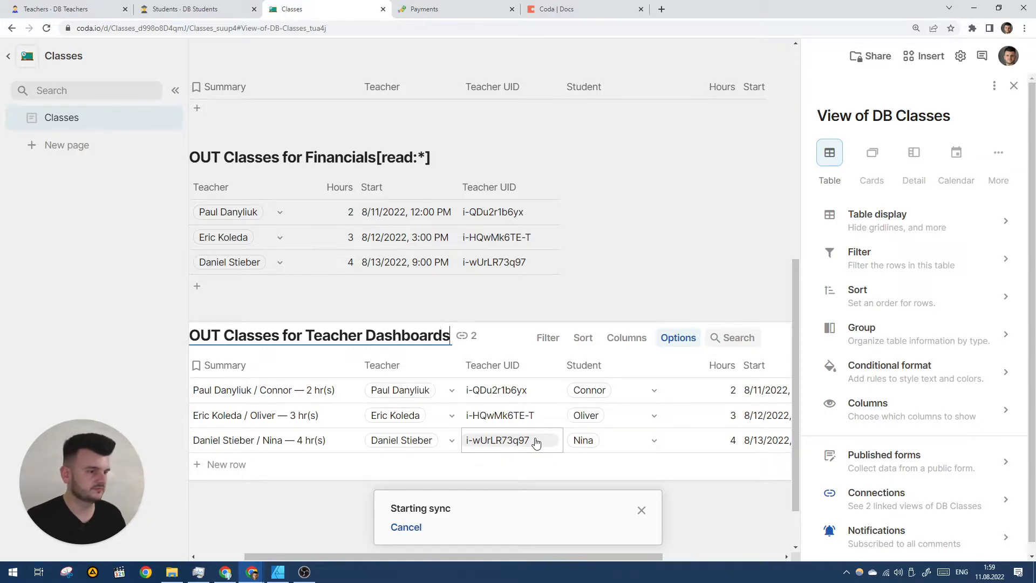
pyautogui.press('Return')
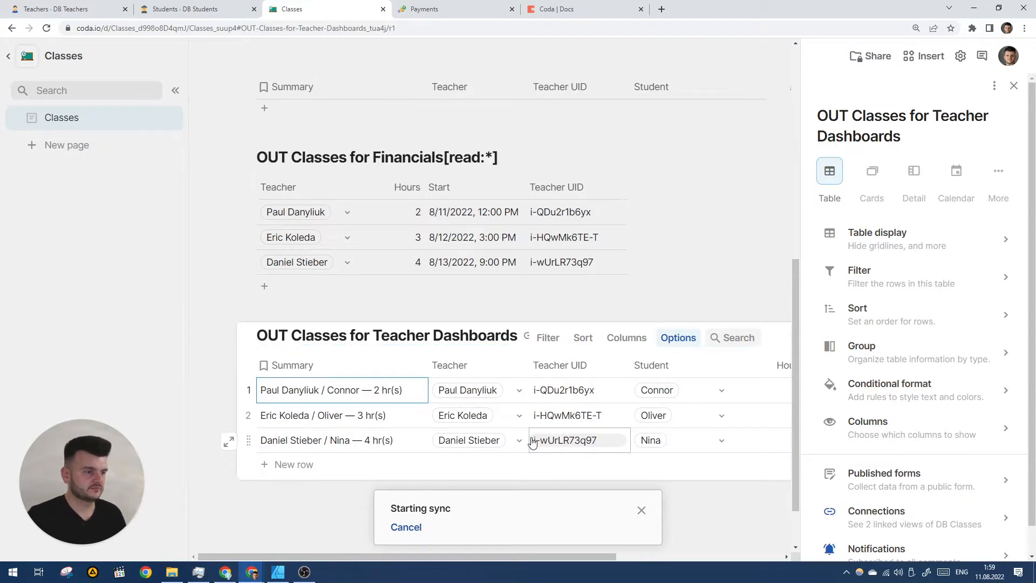
# - Look through the dashboard table's view options, then close the panel
pyautogui.click(525, 465)
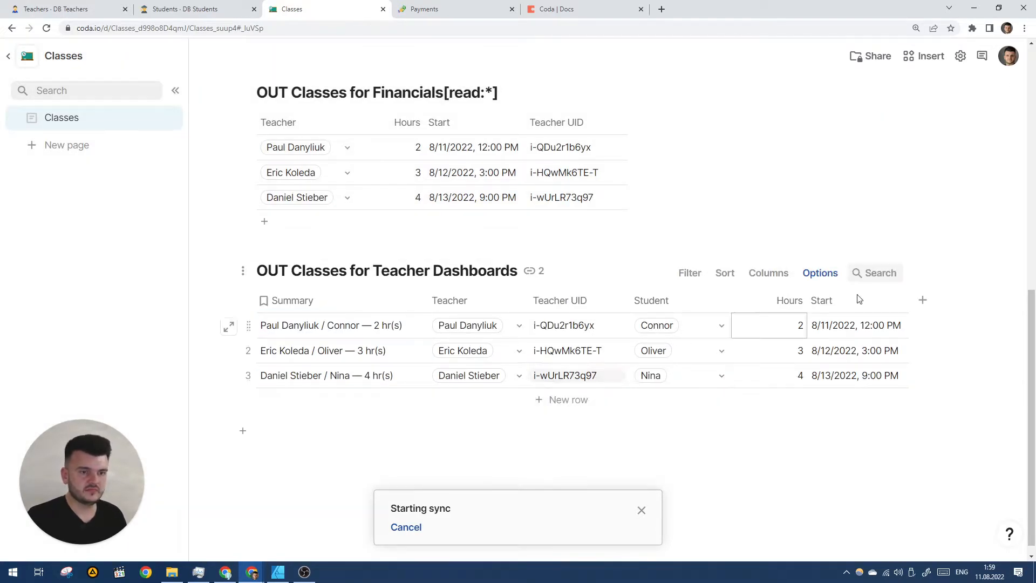
pyautogui.click(823, 273)
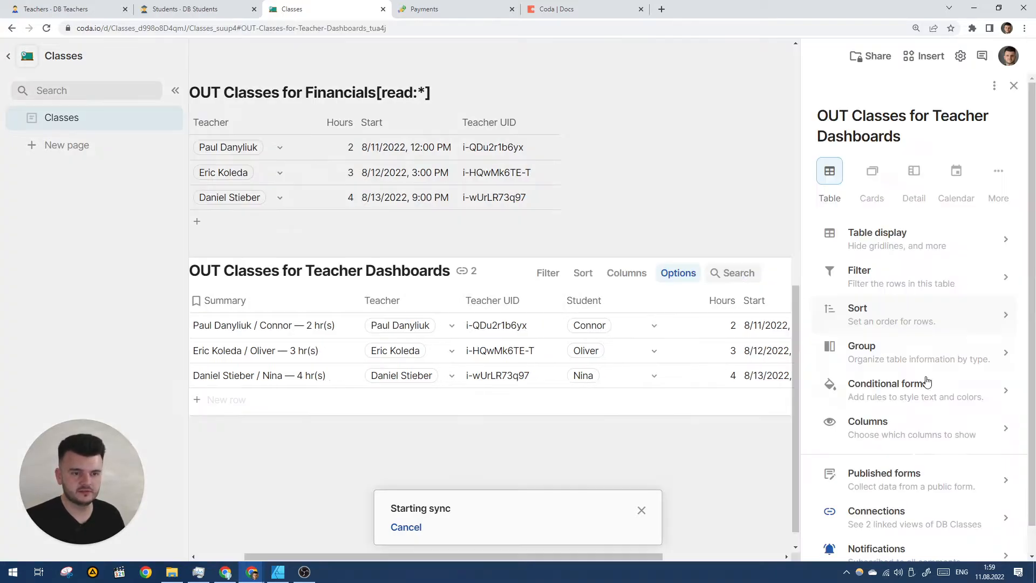
pyautogui.scroll(-1, 924, 456)
pyautogui.hscroll(3, 747, 299)
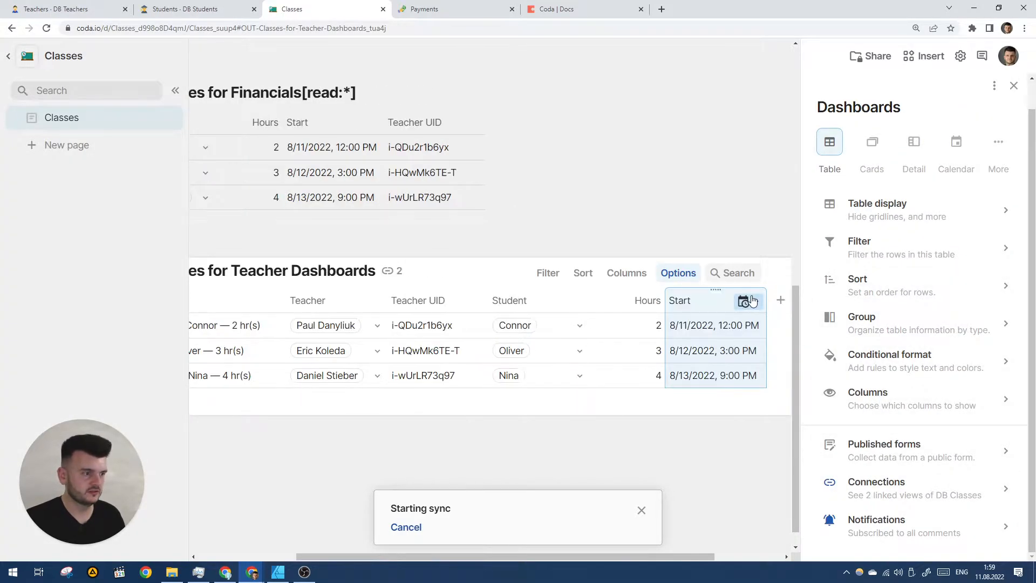
pyautogui.hscroll(-3, 718, 269)
pyautogui.scroll(4, 694, 245)
pyautogui.click(1013, 85)
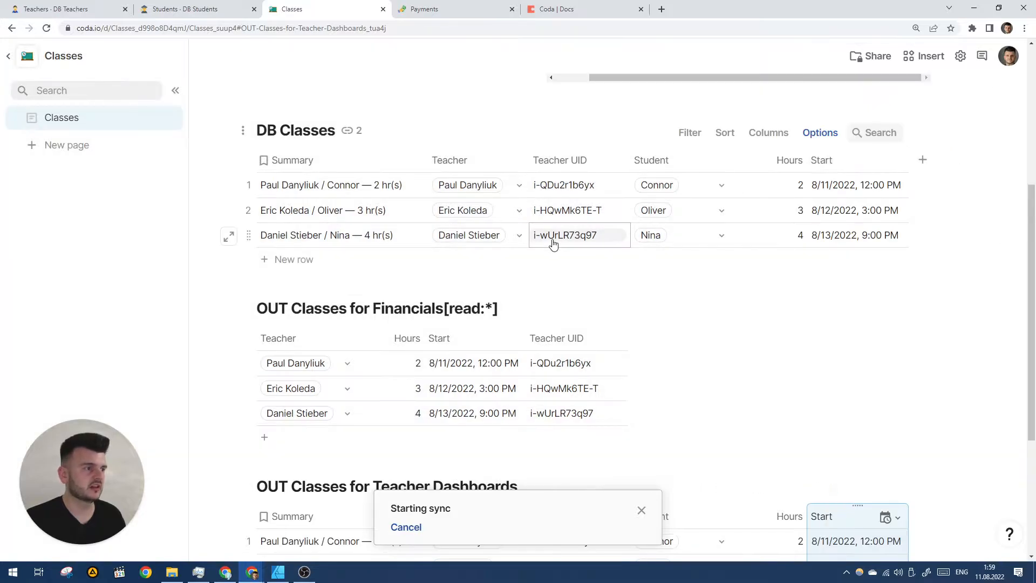
pyautogui.scroll(1, 553, 240)
# - Add a Teachers Token column to DB Classes from each class's Teacher
pyautogui.click(922, 214)
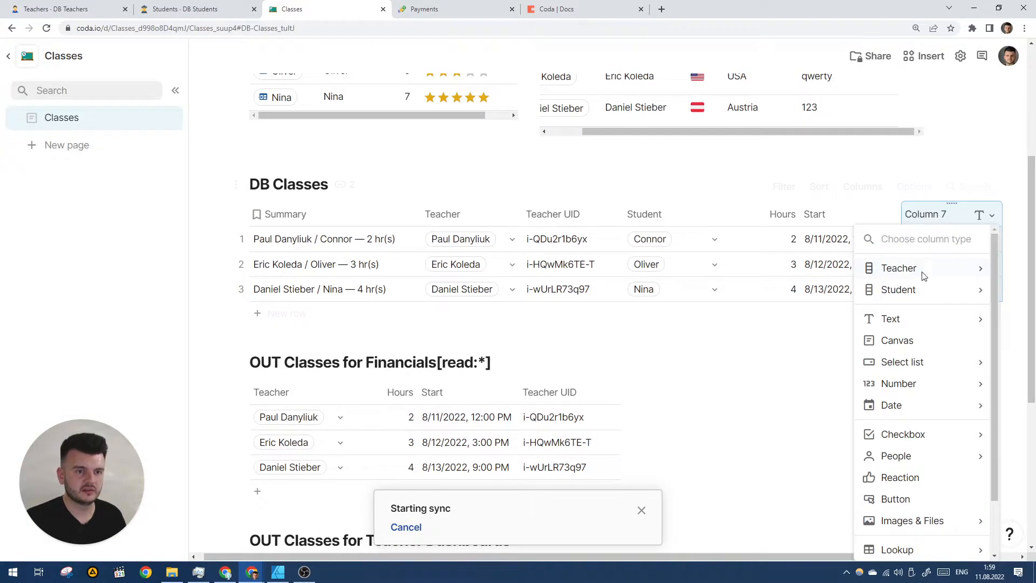
pyautogui.moveTo(898, 270)
pyautogui.click(793, 398)
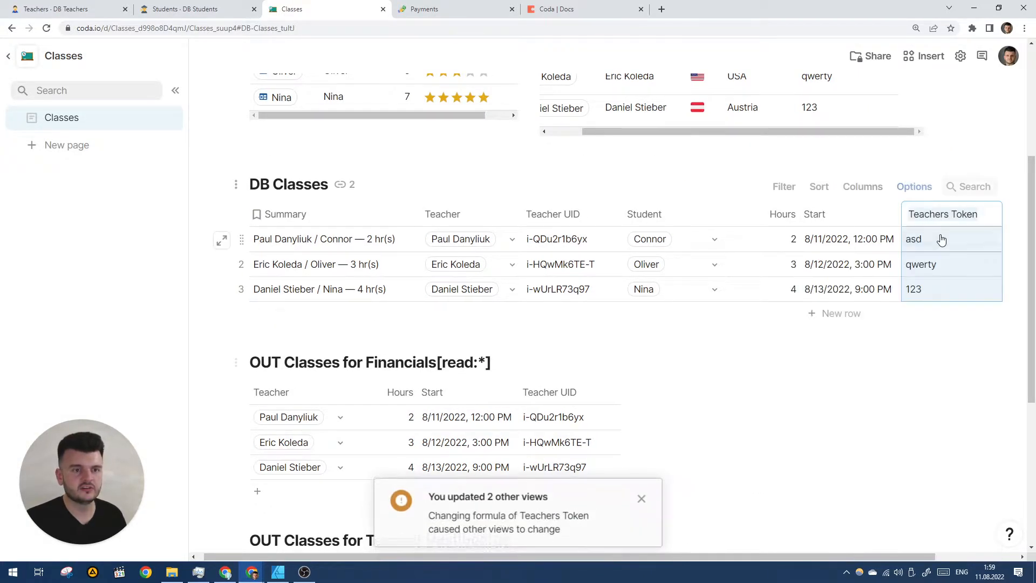
pyautogui.click(932, 243)
# - Unhide the Teachers Token column in the Teacher Dashboards table
pyautogui.scroll(-5, 933, 248)
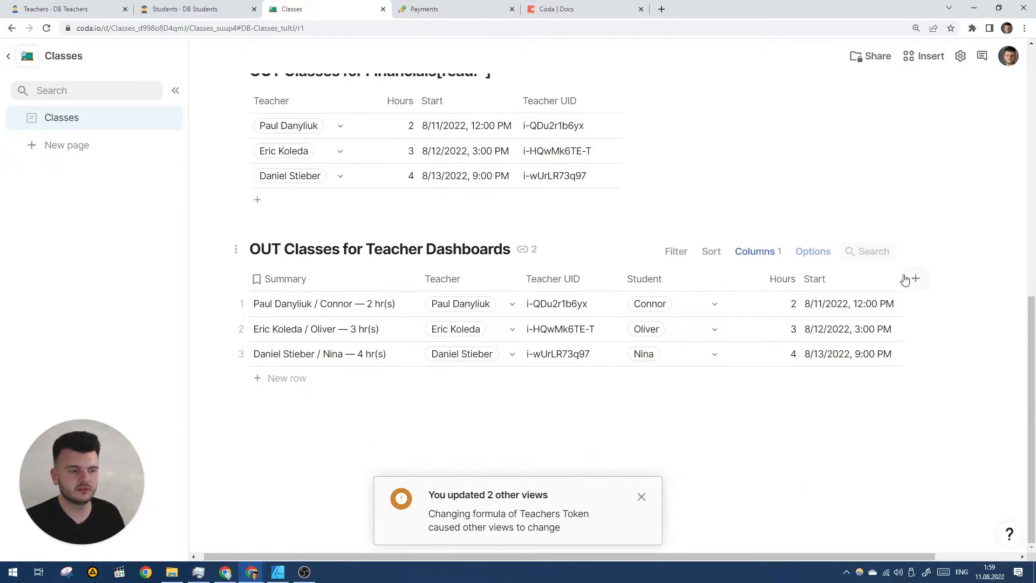
pyautogui.click(759, 252)
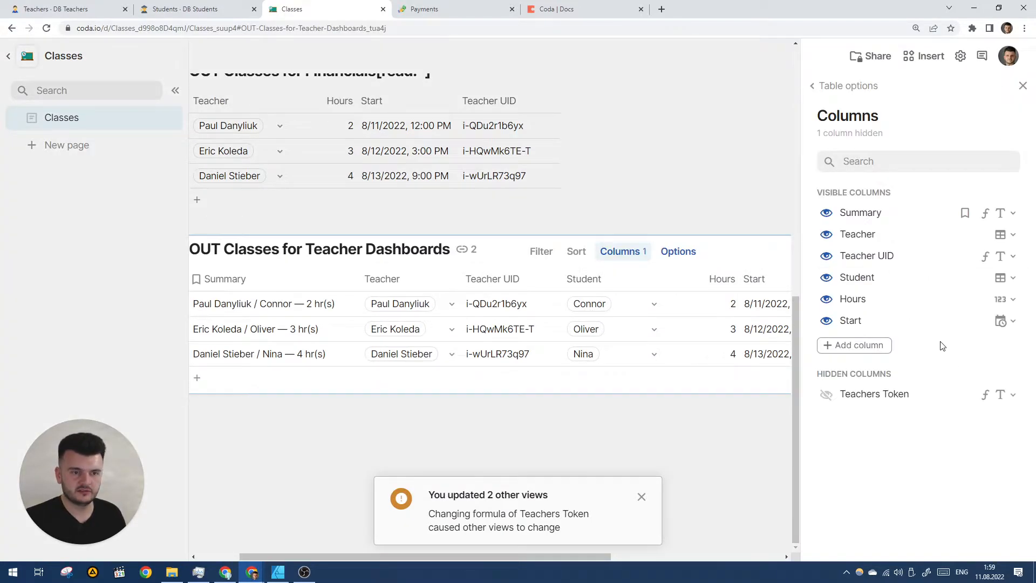
pyautogui.click(826, 396)
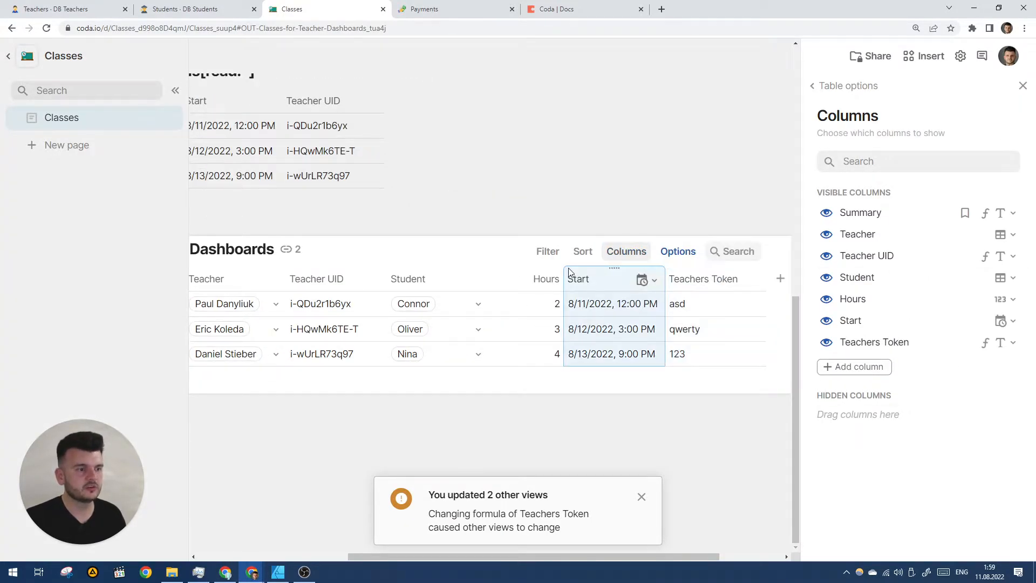
pyautogui.click(1023, 86)
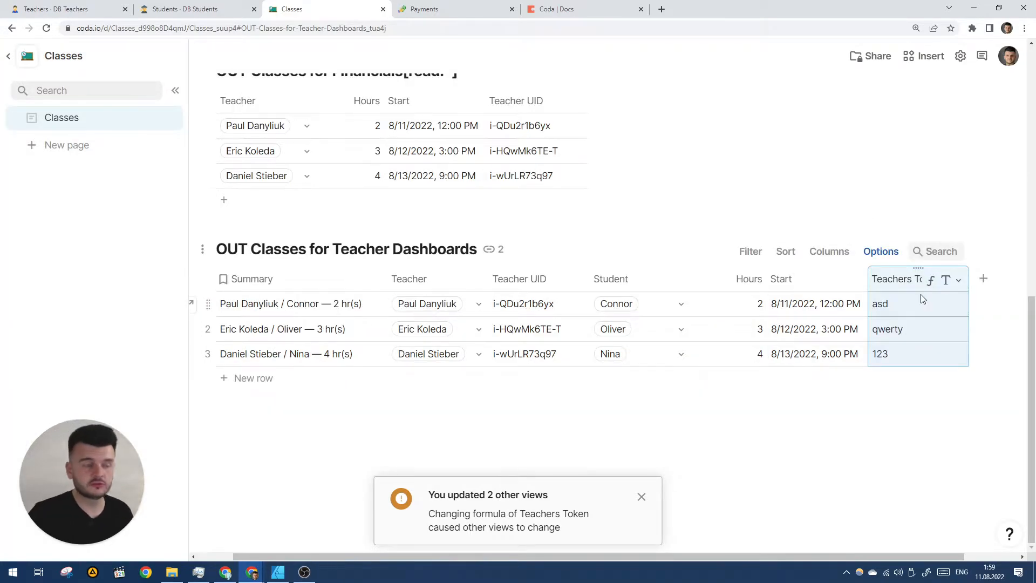
# - Append '[read:Teachers Token]' to the Teacher Dashboards table title
pyautogui.click(669, 352)
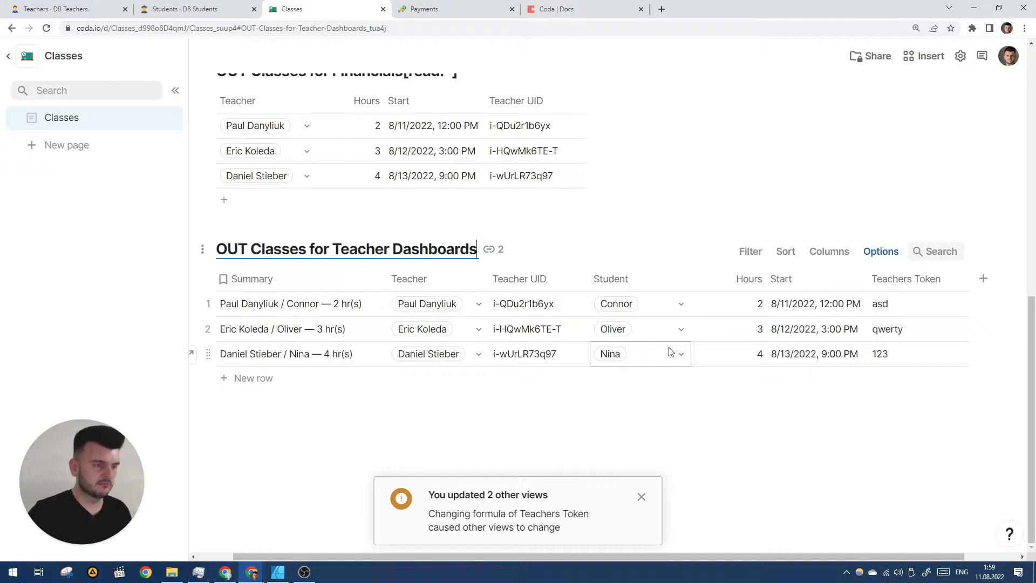
pyautogui.write('[')
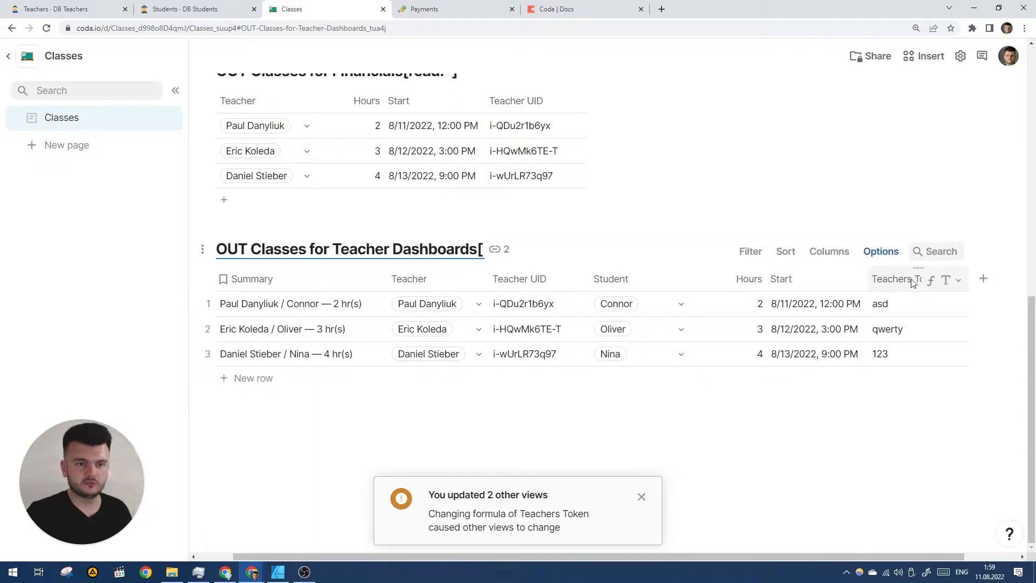
pyautogui.write('r')
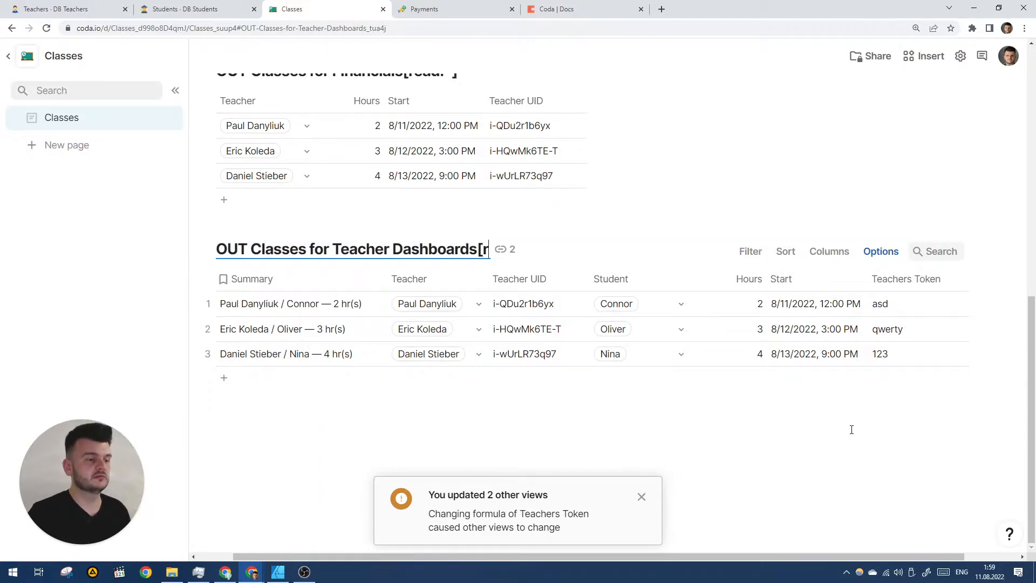
pyautogui.write('ule')
pyautogui.press('BackSpace')
pyautogui.press('BackSpace')
pyautogui.press('BackSpace')
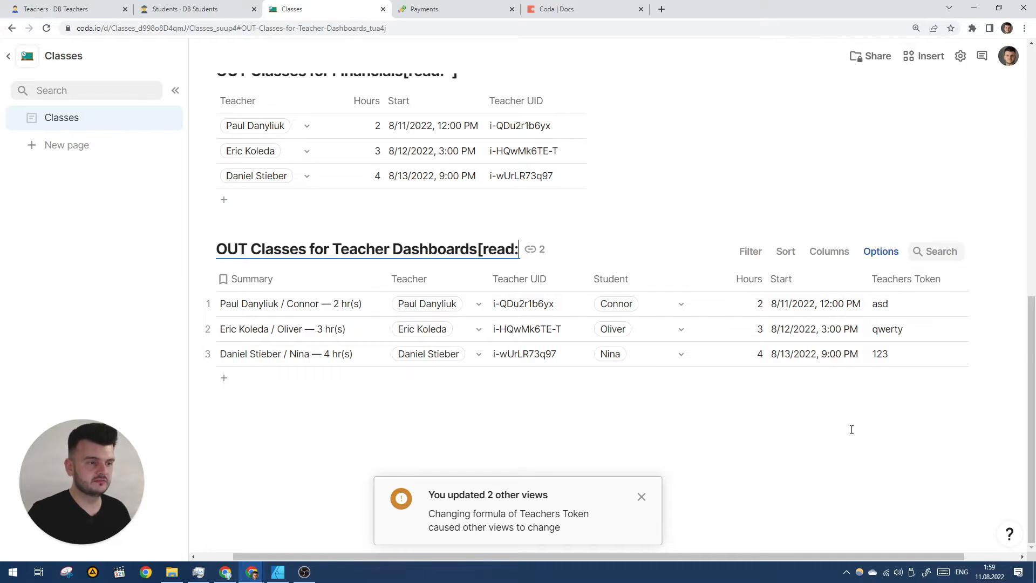
pyautogui.write('ead:Teacher')
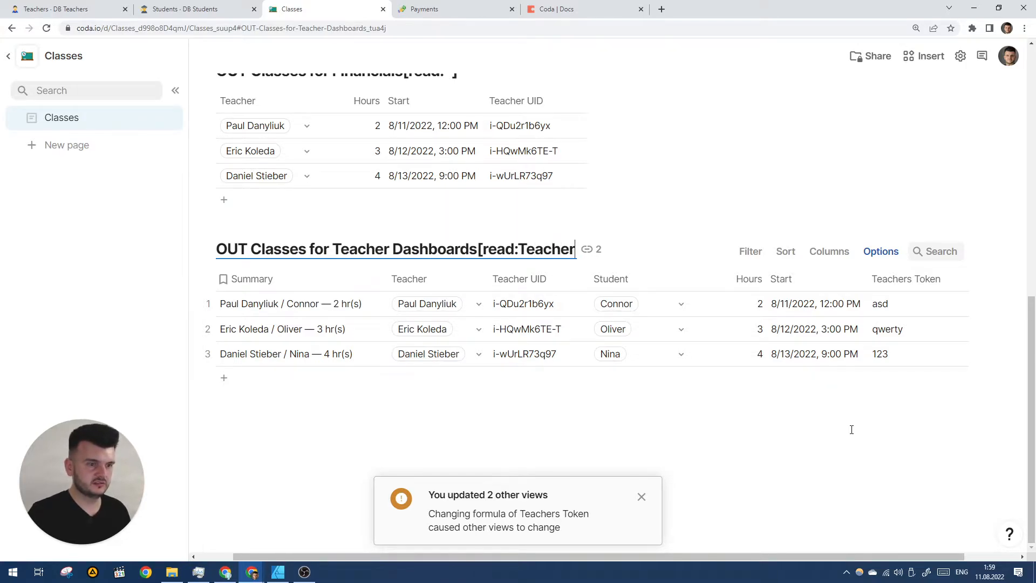
pyautogui.write('s Tokebn')
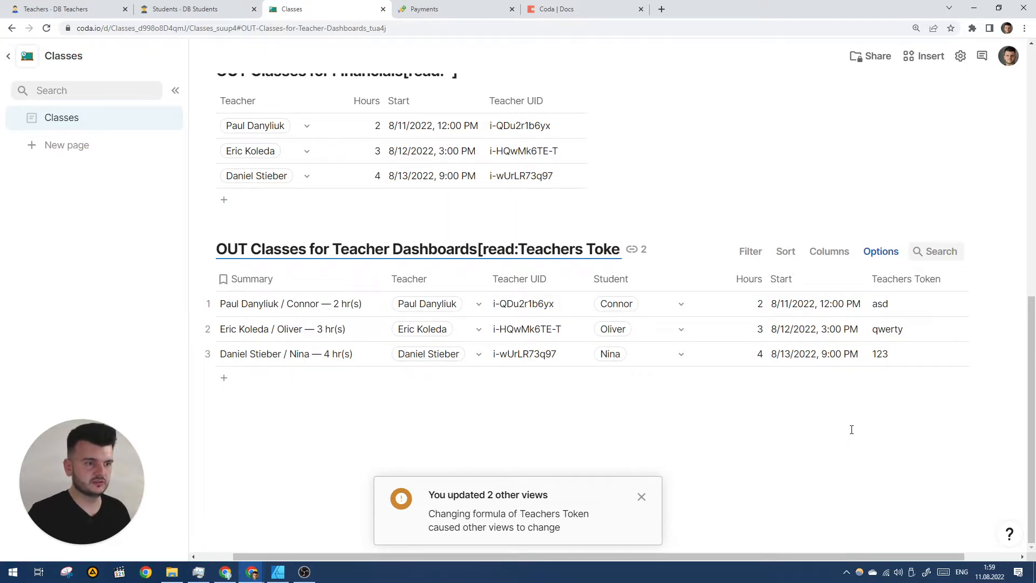
pyautogui.press('Return')
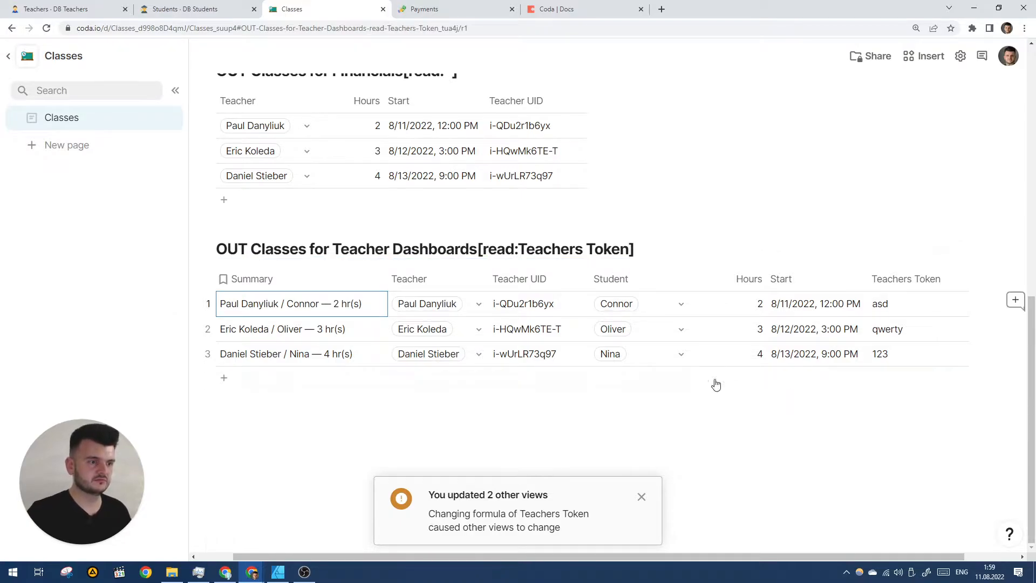
# - Switch over to the Coda docs list
pyautogui.hscroll(-1, 633, 304)
pyautogui.hscroll(1, 628, 303)
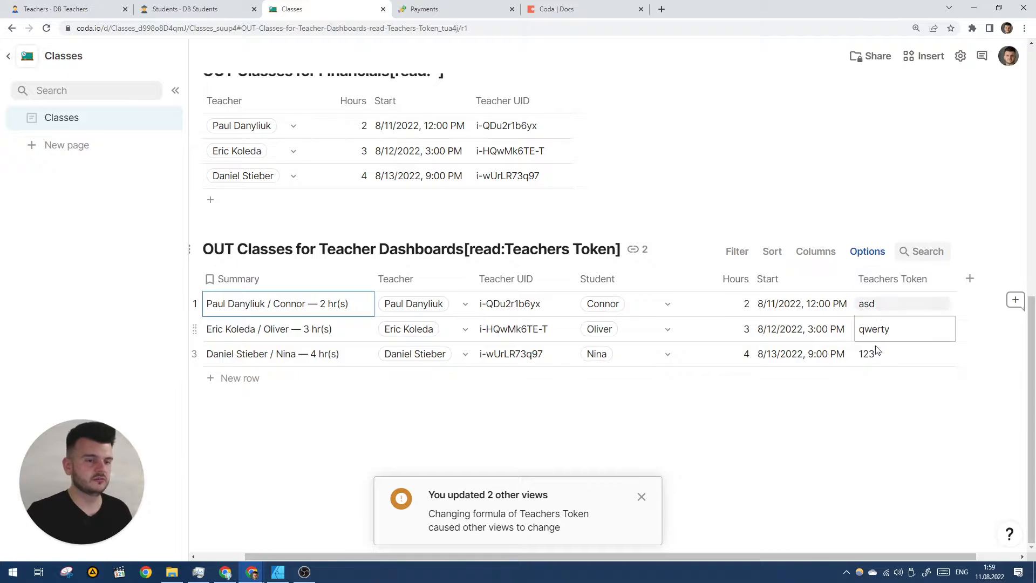
pyautogui.hscroll(-1, 877, 352)
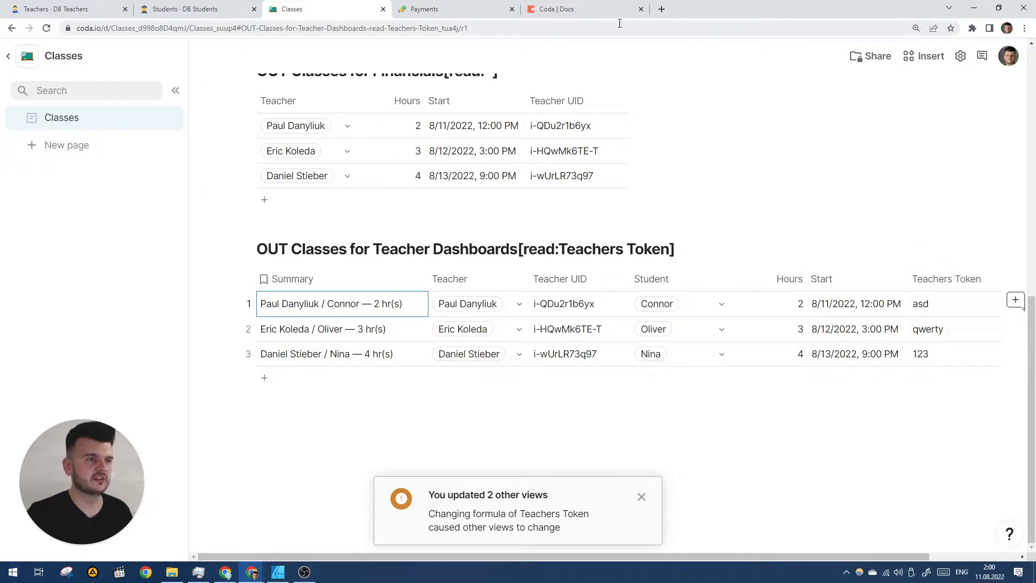
pyautogui.click(592, 10)
# - Create a new blank doc and title it with the user's first name plus "'s Doc"
pyautogui.click(731, 112)
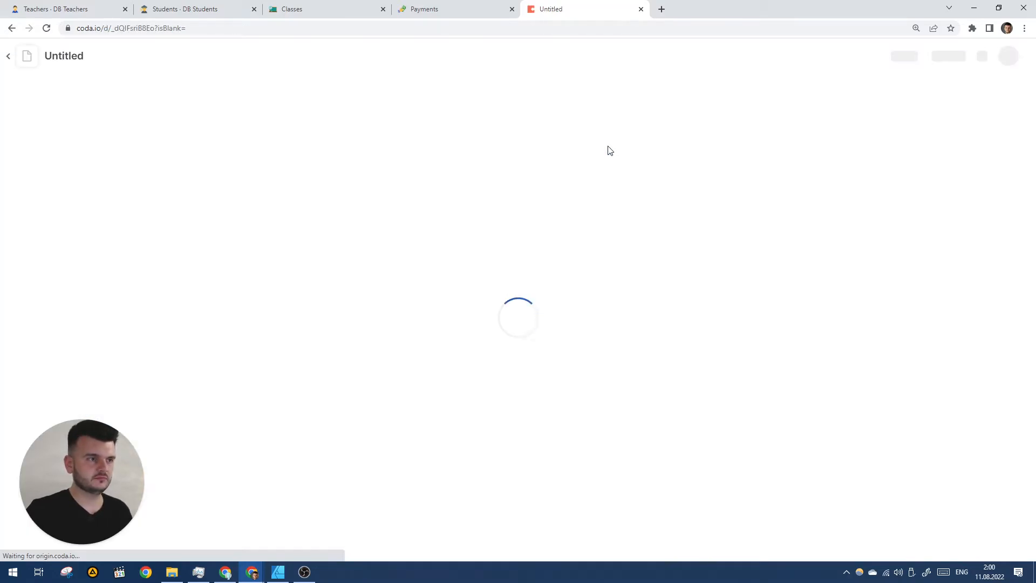
pyautogui.click(65, 56)
pyautogui.write('Paul')
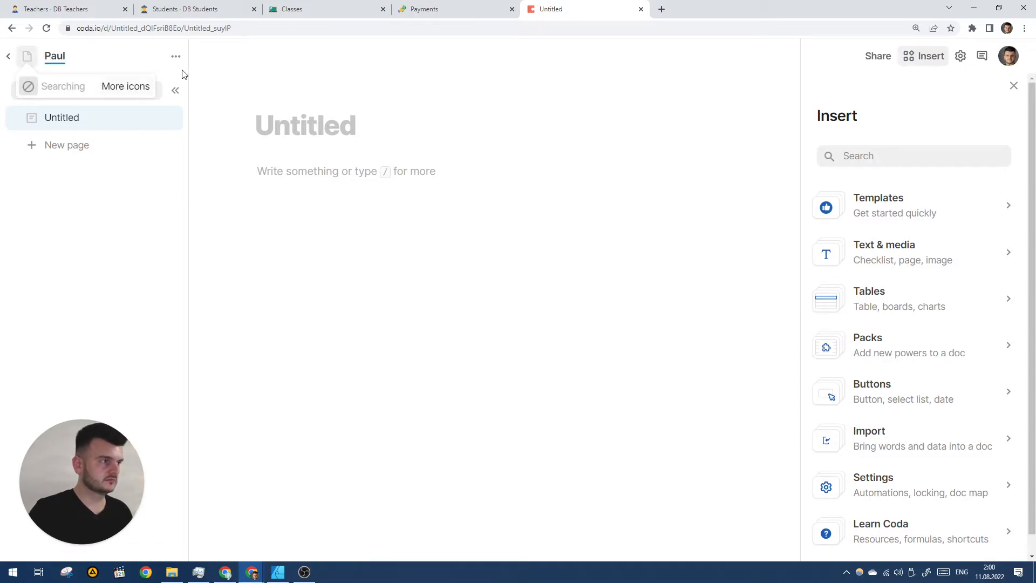
pyautogui.write("'s Doc")
pyautogui.press('Return')
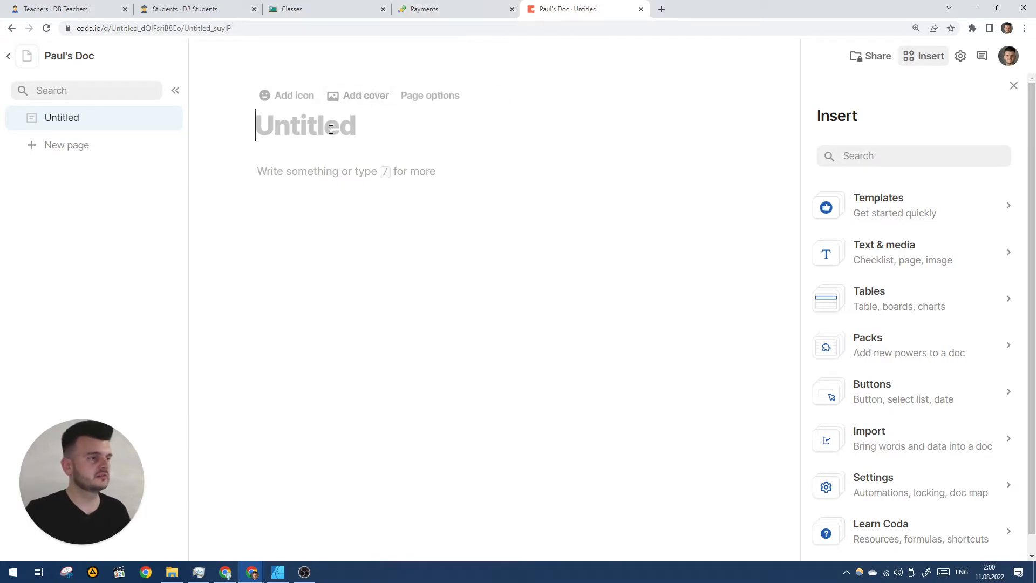
# - Insert a new table on the page with /ta and name it STP Constants
pyautogui.click(317, 174)
pyautogui.write('/')
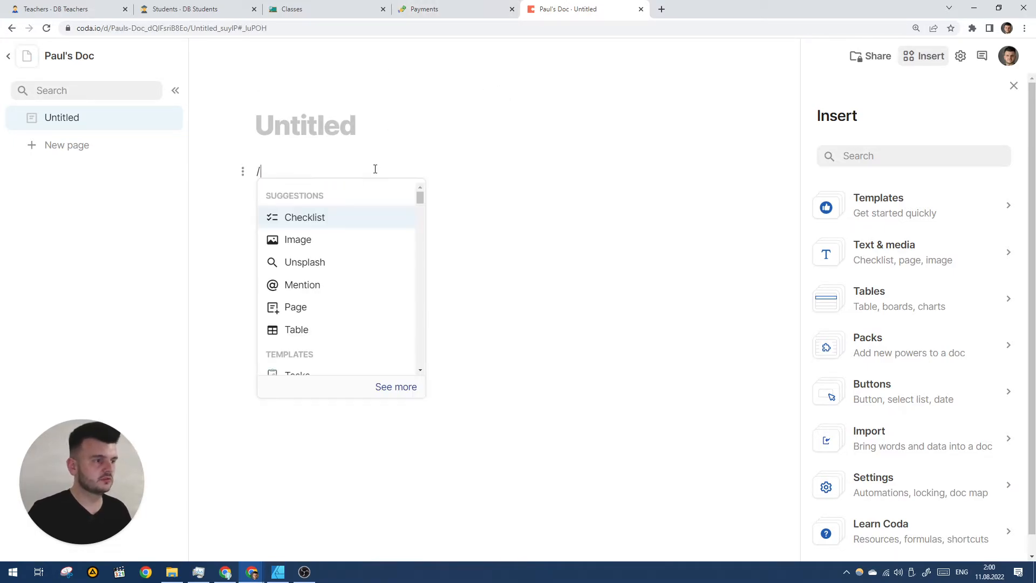
pyautogui.write('ta')
pyautogui.press('Return')
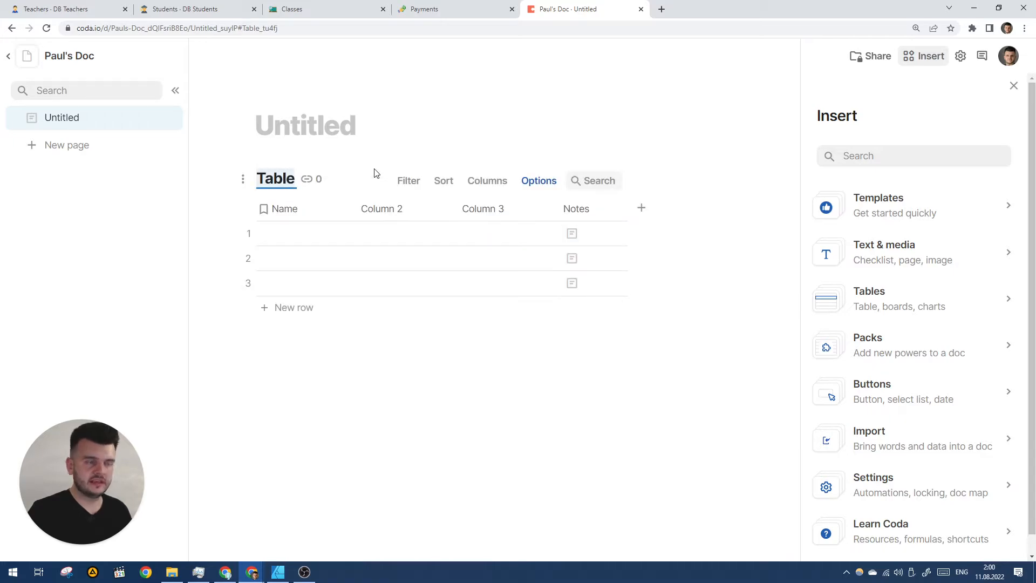
pyautogui.write('ST')
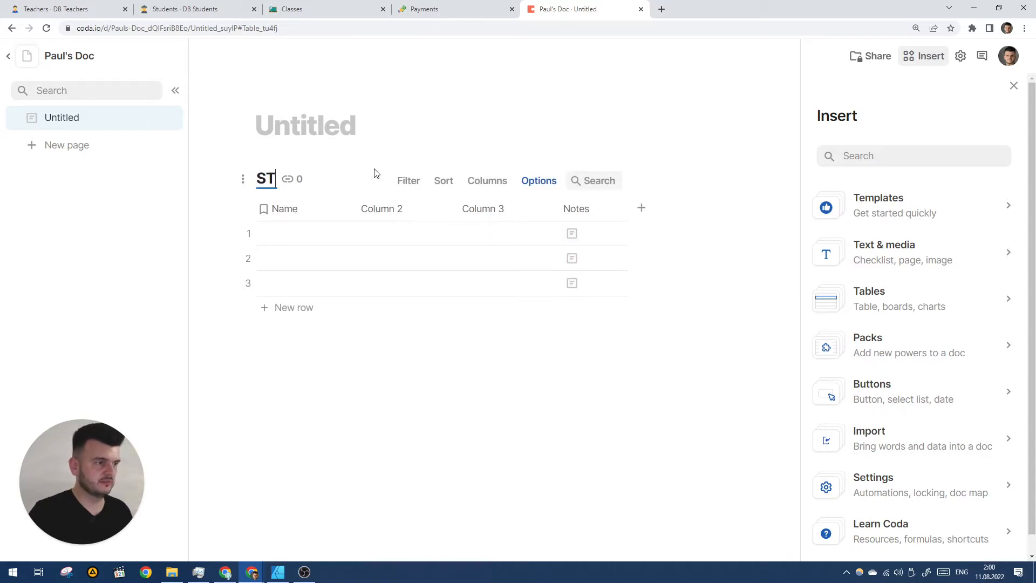
pyautogui.write('P Constants')
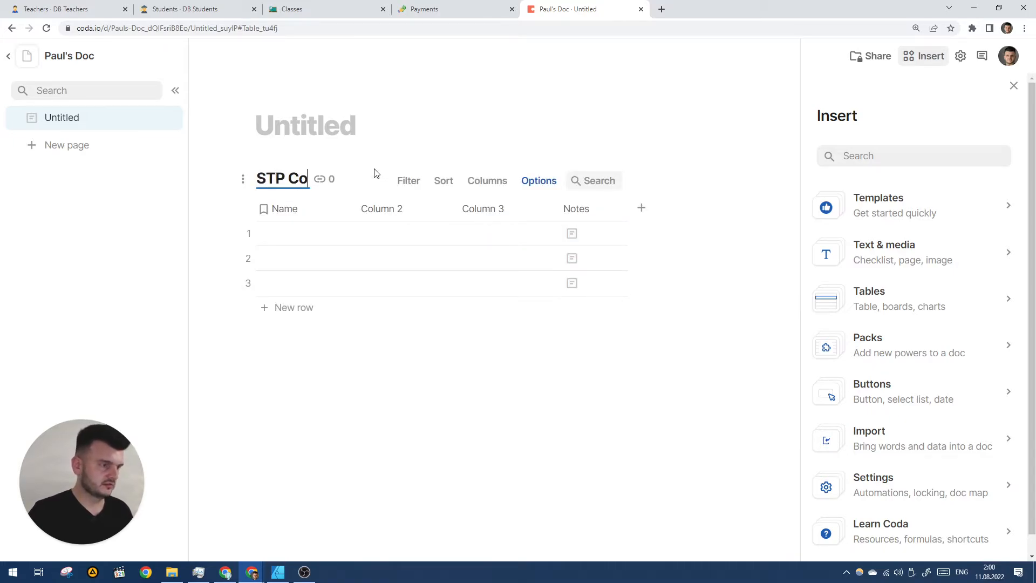
pyautogui.press('Return')
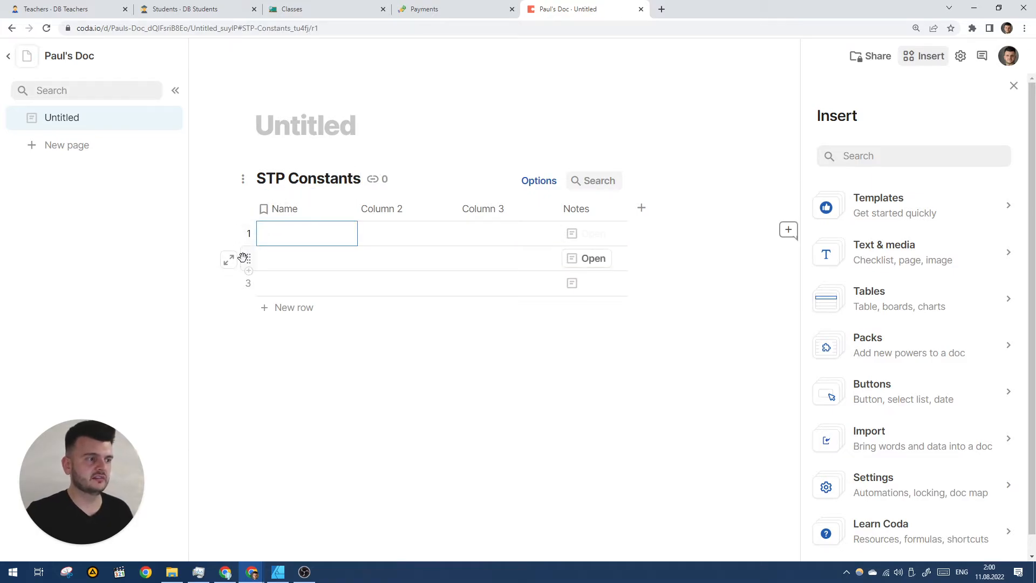
# - Delete empty rows 2–3, rename the columns Handle and Secret, and enter STP Constants as the handle
pyautogui.click(245, 258)
pyautogui.press('Delete')
pyautogui.press('Delete')
pyautogui.click(295, 212)
pyautogui.write('Handle')
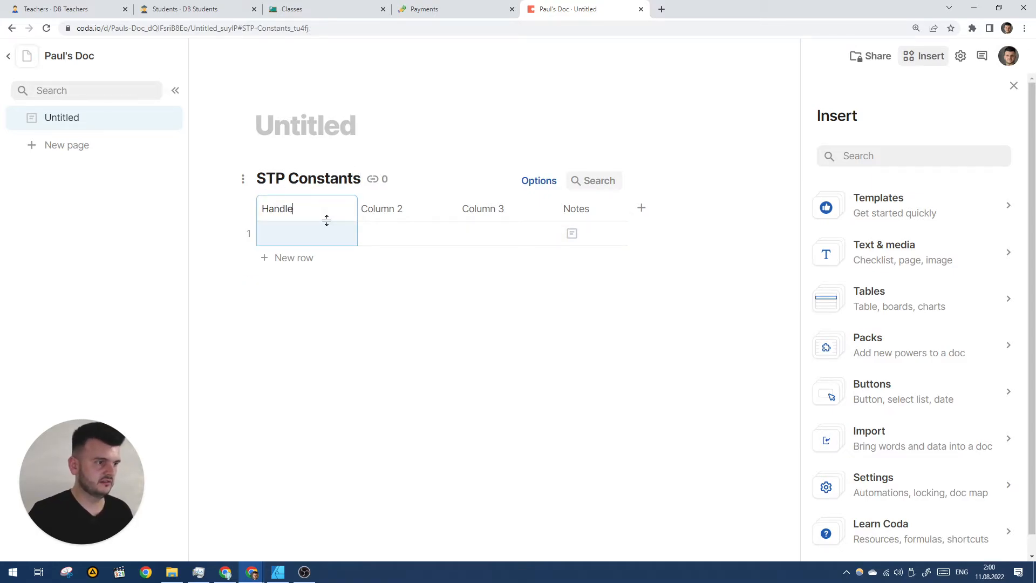
pyautogui.press('Return')
pyautogui.write('ST')
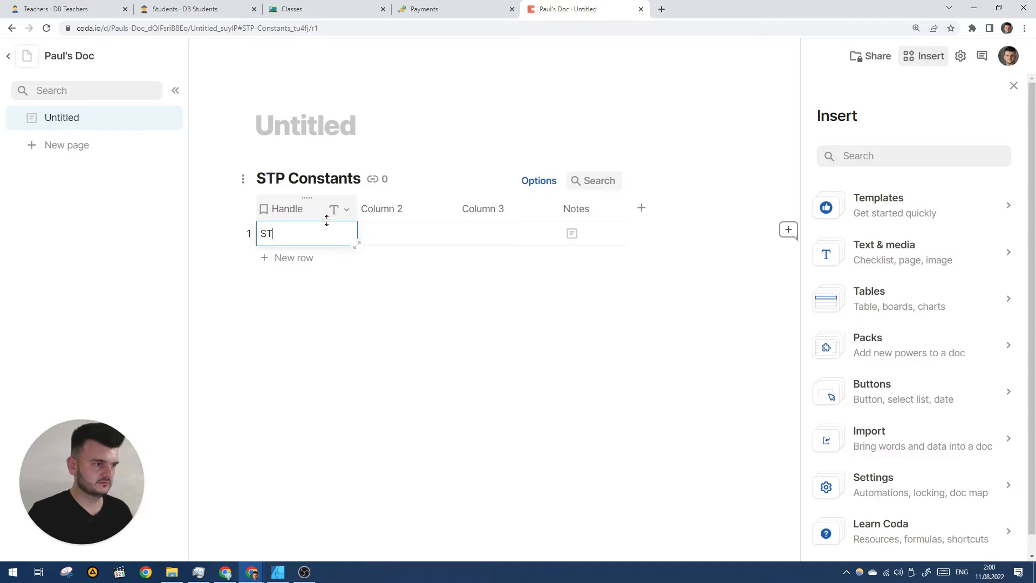
pyautogui.write('P Constants')
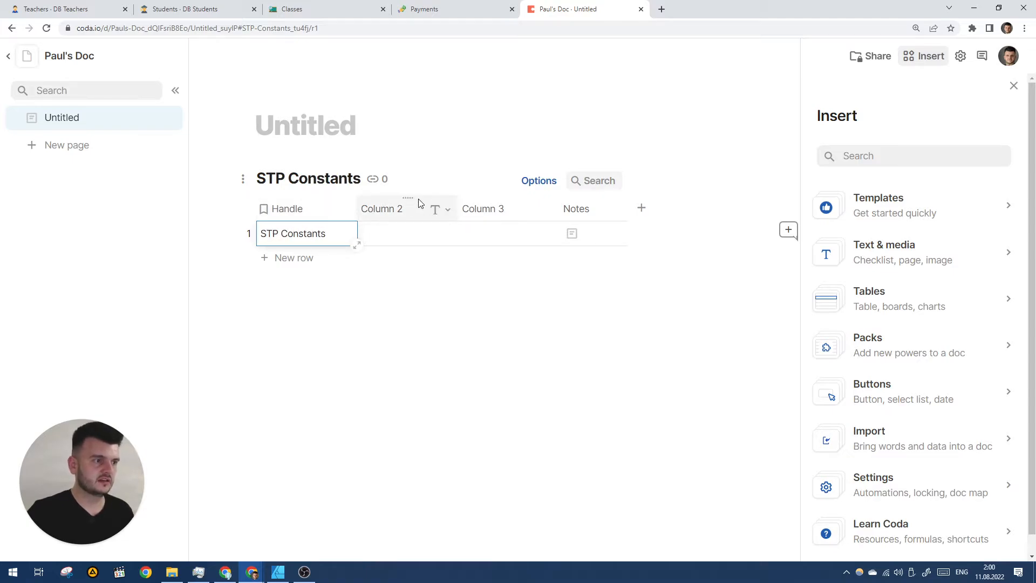
pyautogui.click(412, 207)
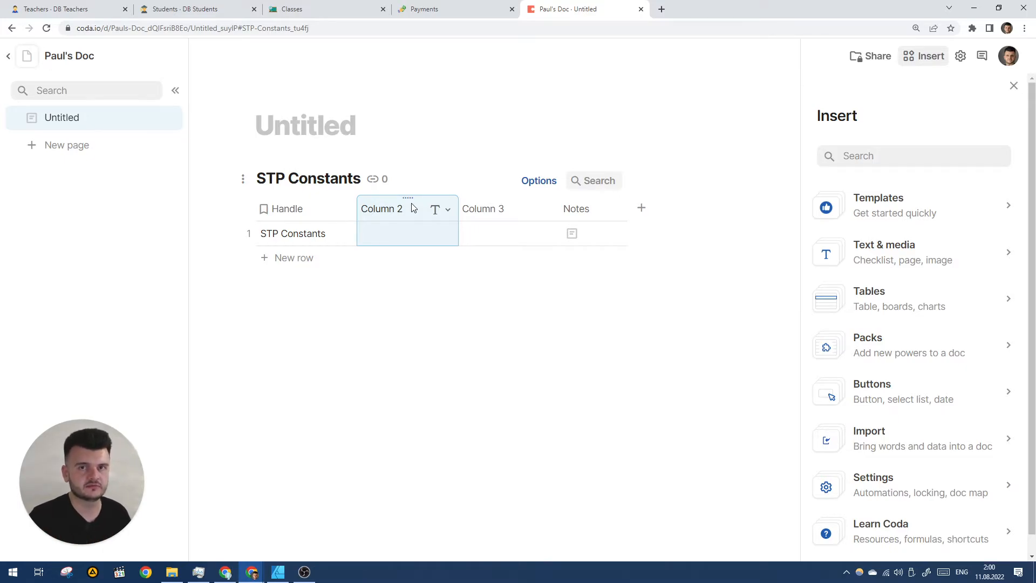
pyautogui.write('Secret')
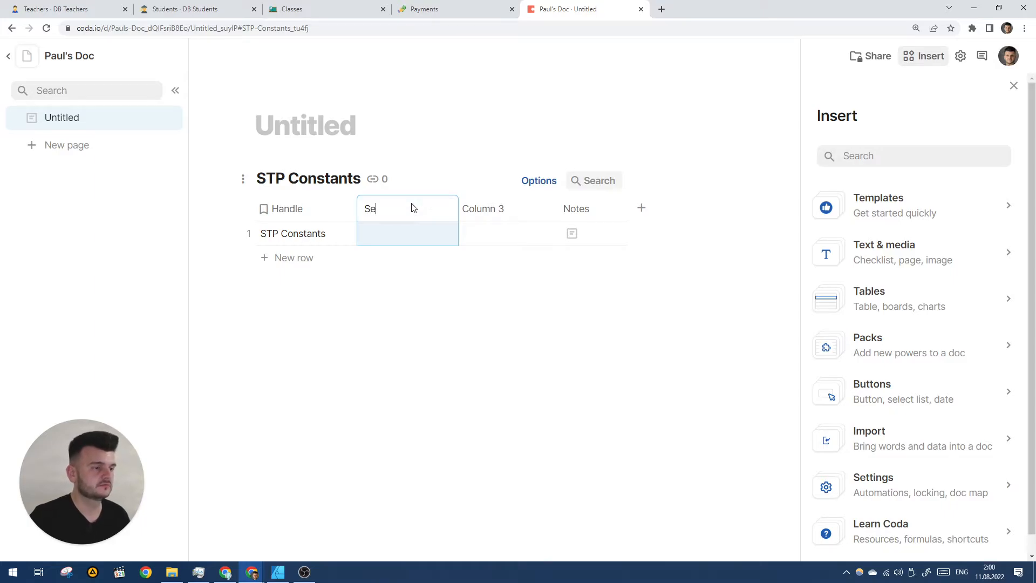
pyautogui.press('Return')
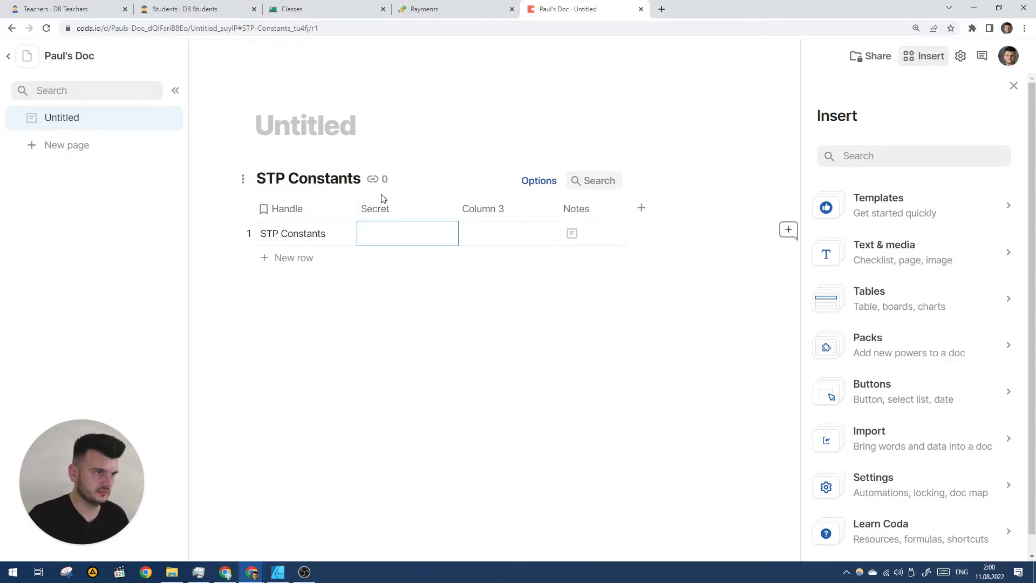
pyautogui.write('asd')
pyautogui.click(490, 210)
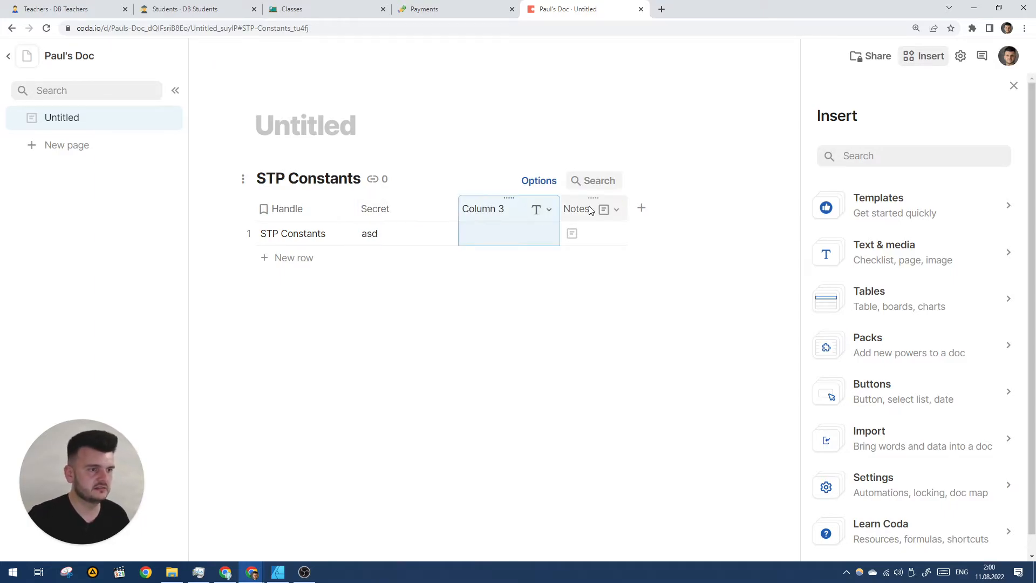
pyautogui.keyDown('shift'); pyautogui.click(587, 209); pyautogui.keyUp('shift')
pyautogui.press('Delete')
pyautogui.click(460, 331)
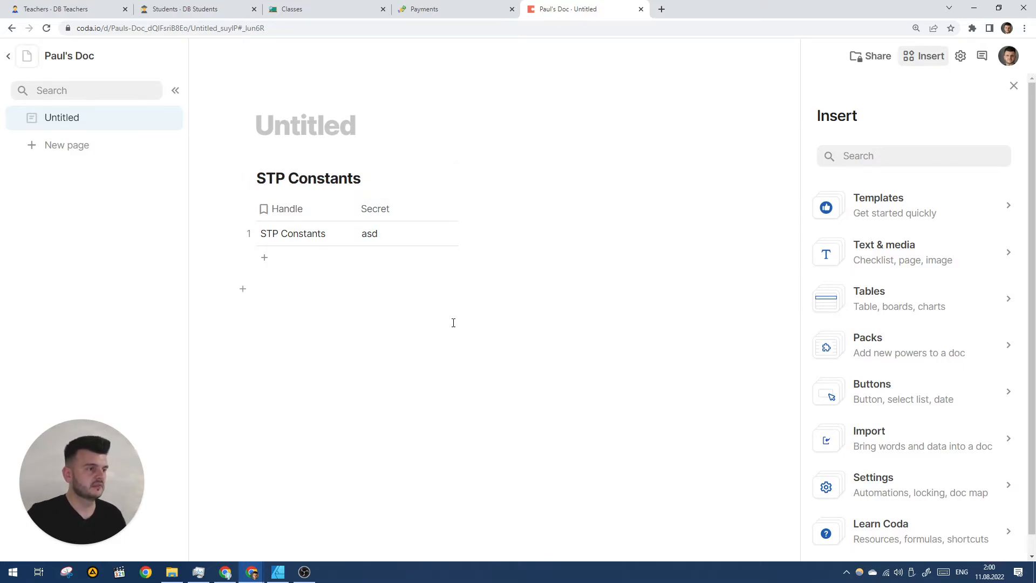
# - Add the Sync Tables Pro pack to the doc and grant it account and action access
pyautogui.write('/sync')
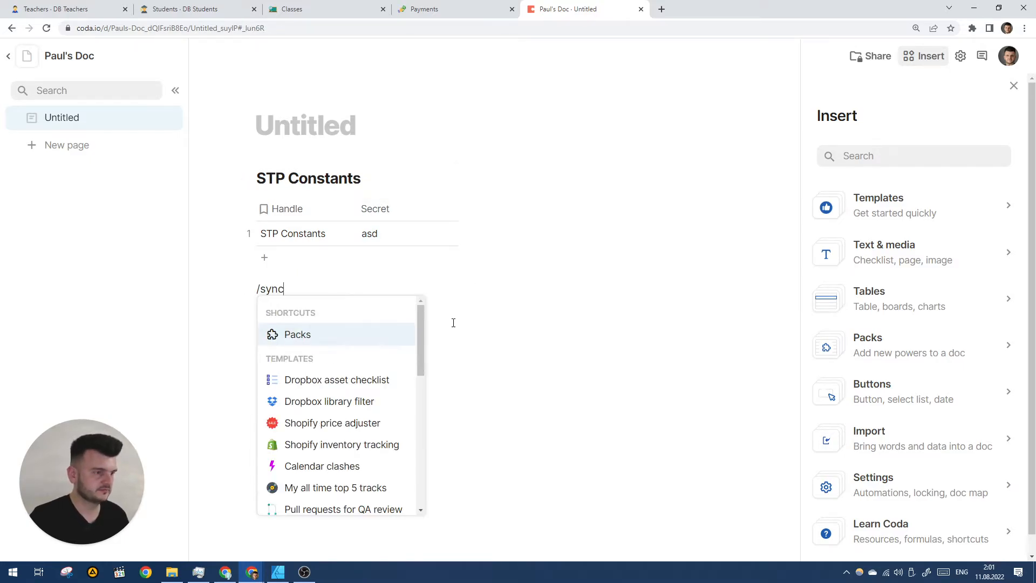
pyautogui.click(340, 380)
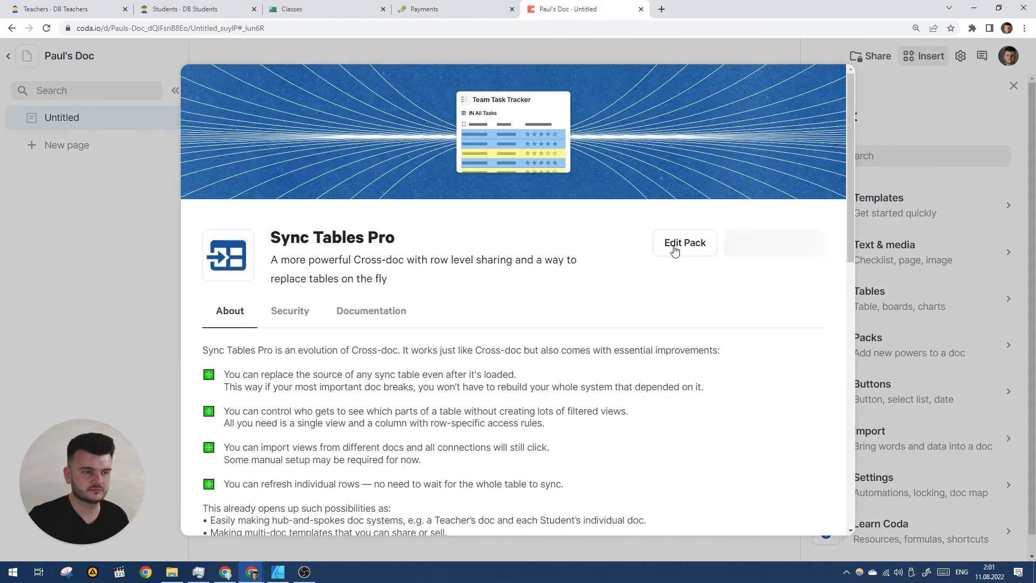
pyautogui.click(763, 241)
pyautogui.click(566, 266)
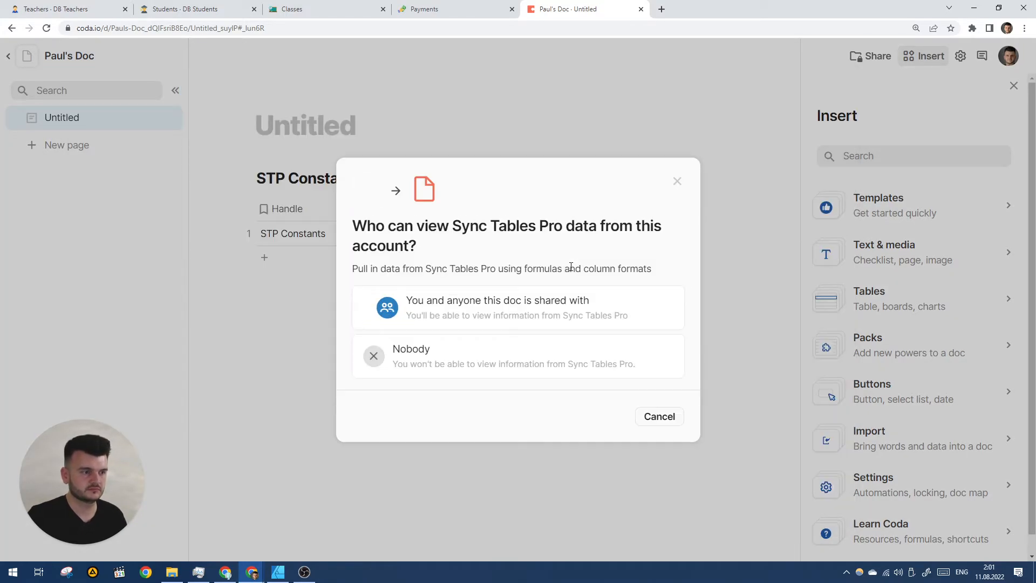
pyautogui.click(479, 318)
pyautogui.click(470, 334)
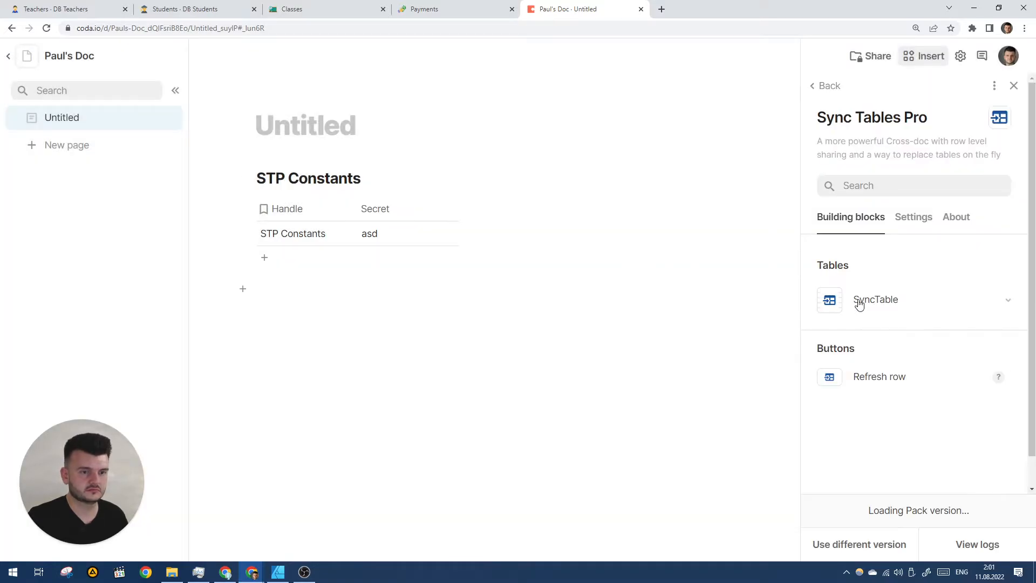
# - Place the DB Classes sync table from SyncTable > Classes below STP Constants
pyautogui.click(321, 6)
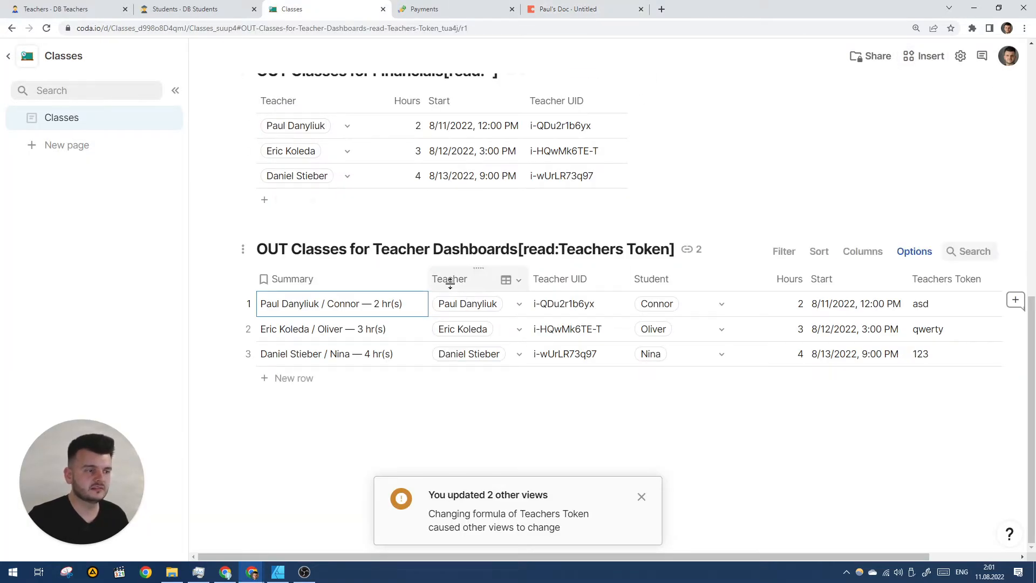
pyautogui.click(590, 6)
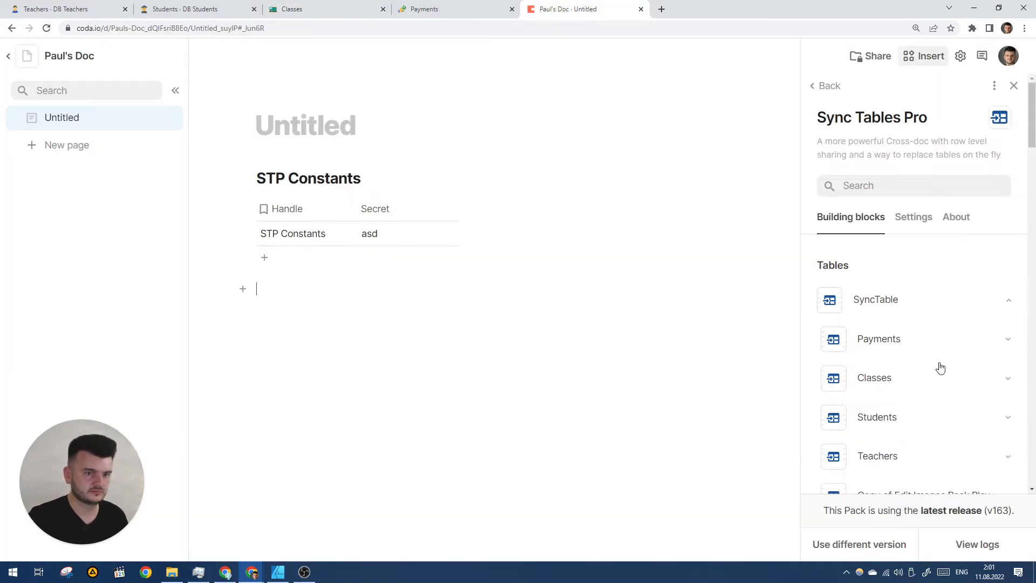
pyautogui.click(901, 325)
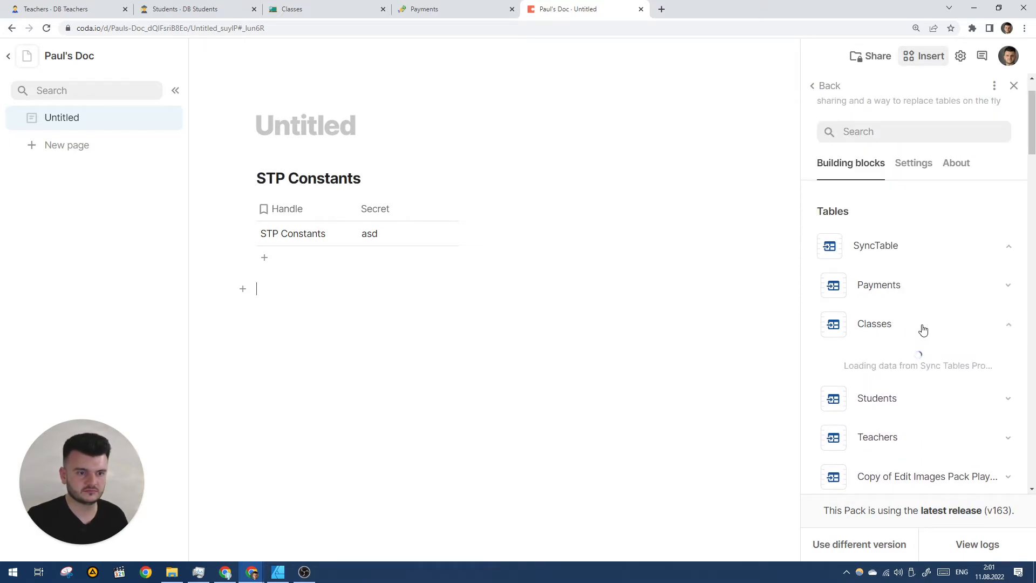
pyautogui.moveTo(842, 364); pyautogui.dragTo(334, 296)
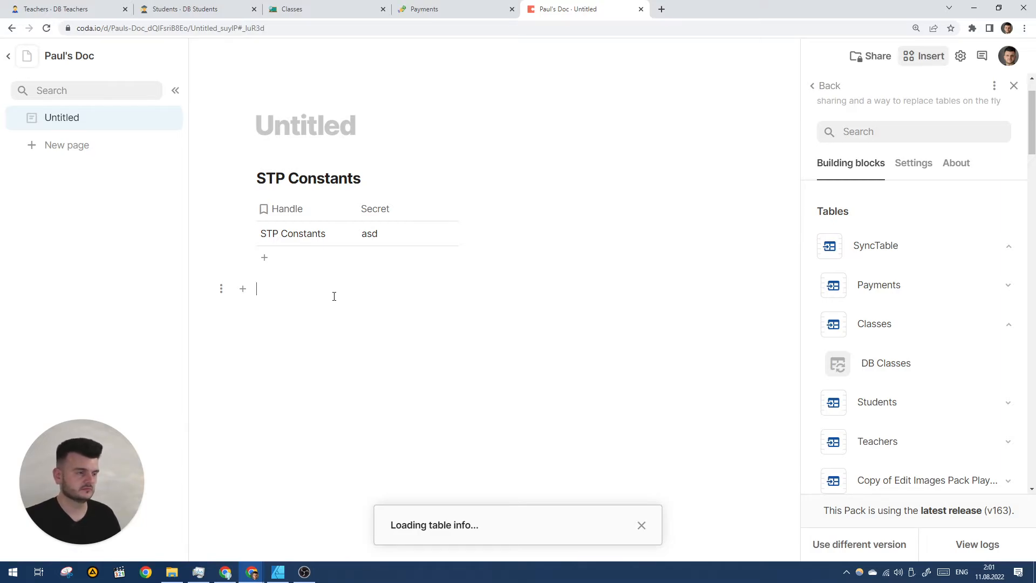
pyautogui.scroll(-1, 453, 350)
pyautogui.scroll(-1, 483, 354)
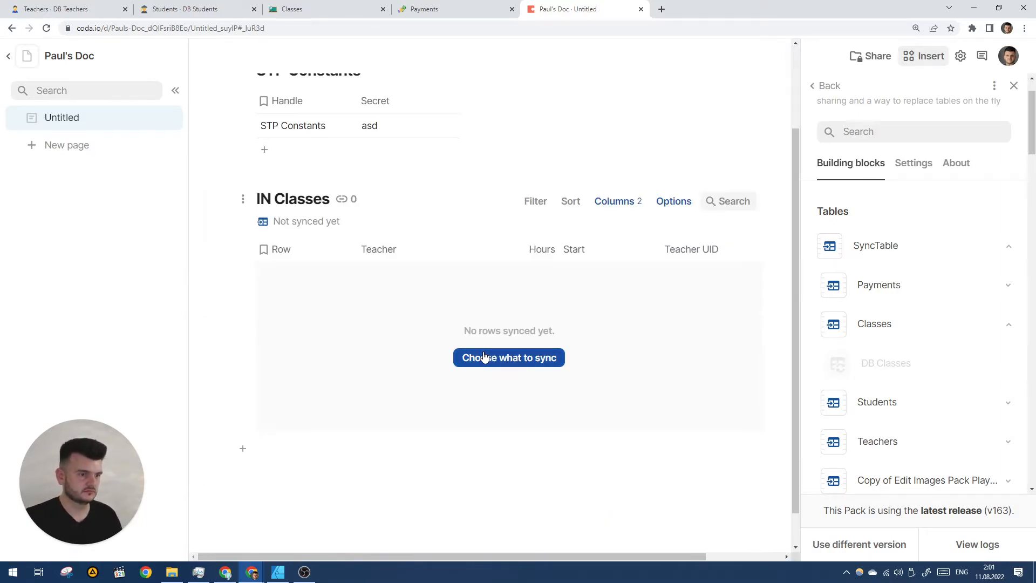
# - Make IN Classes sync from the OUT Classes for Teacher Dashboards view
pyautogui.click(495, 358)
pyautogui.click(875, 338)
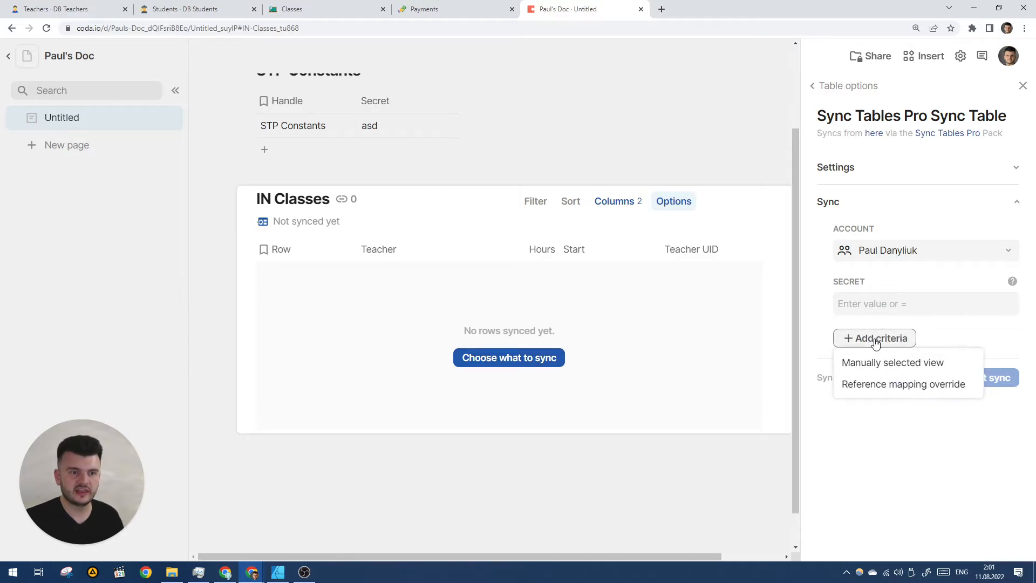
pyautogui.click(888, 364)
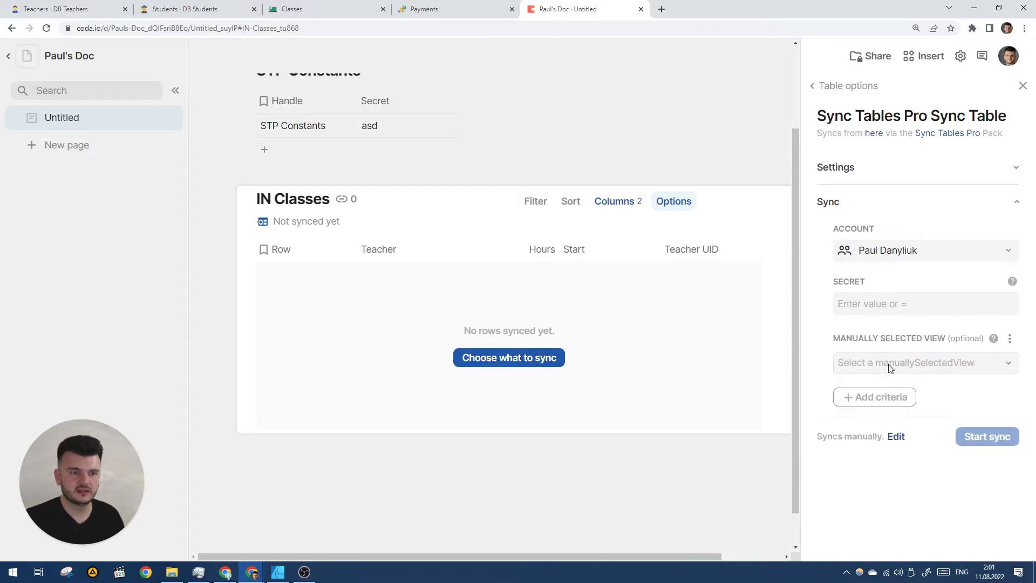
pyautogui.click(933, 363)
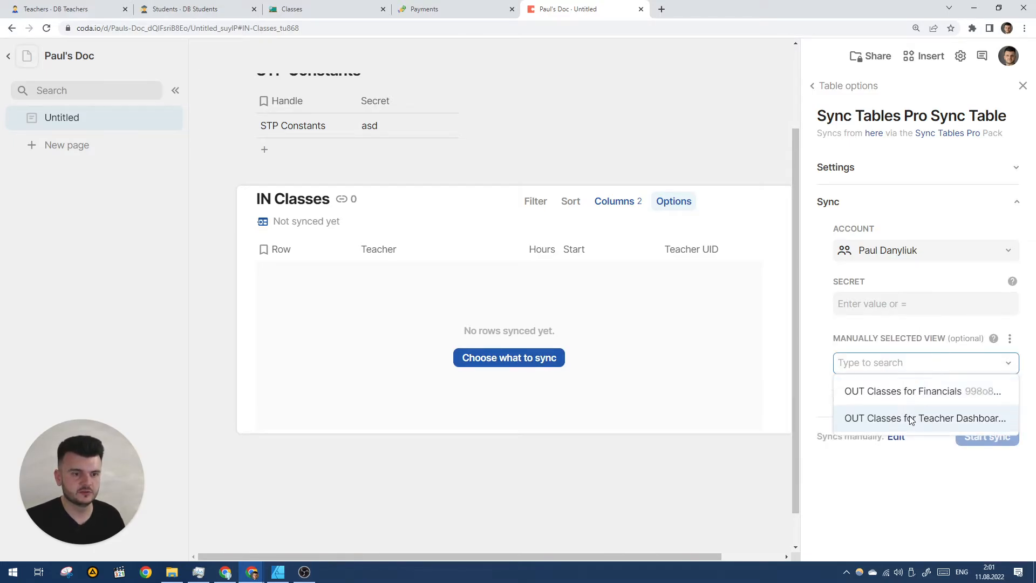
pyautogui.click(910, 418)
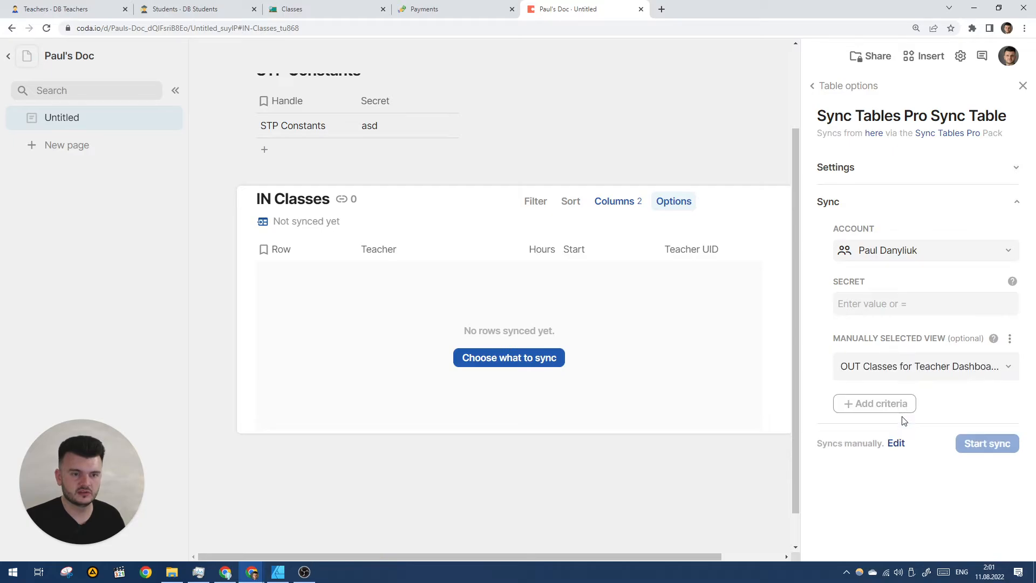
# - Set the sync secret to the formula STP Constants.Secret, start the sync, and close the panel
pyautogui.click(904, 303)
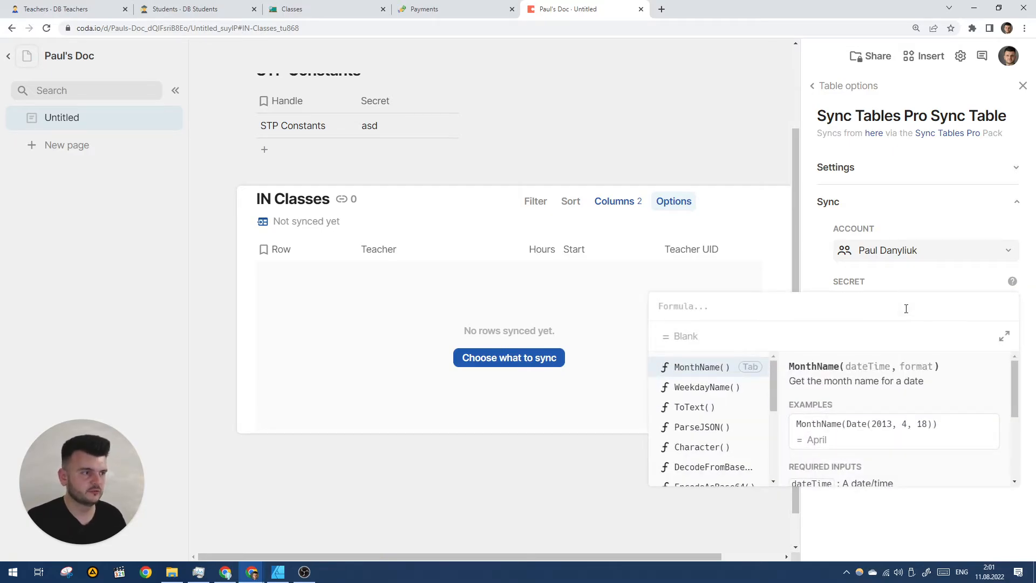
pyautogui.write('@s')
pyautogui.press('Tab')
pyautogui.write('.')
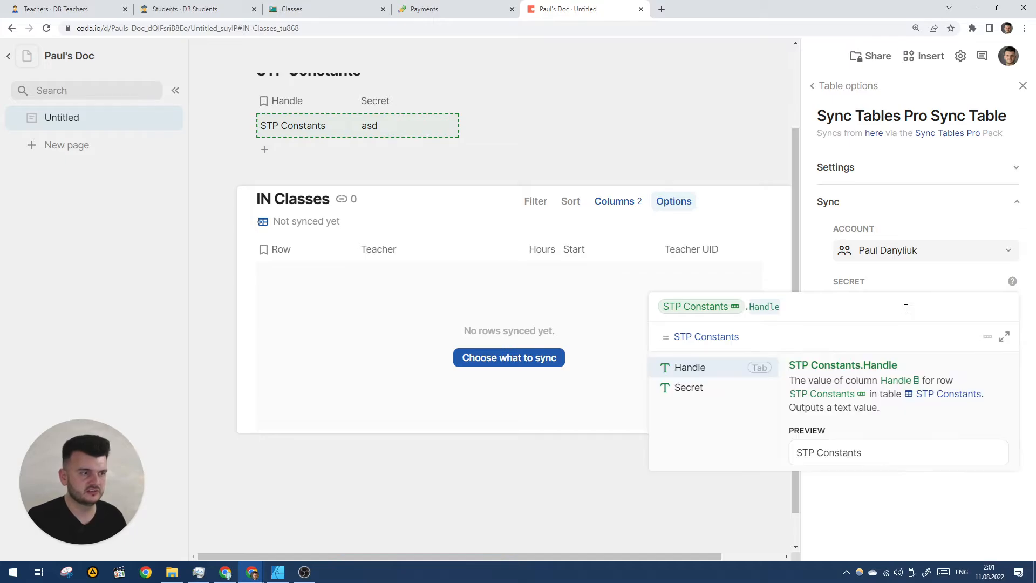
pyautogui.press('Down')
pyautogui.press('Tab')
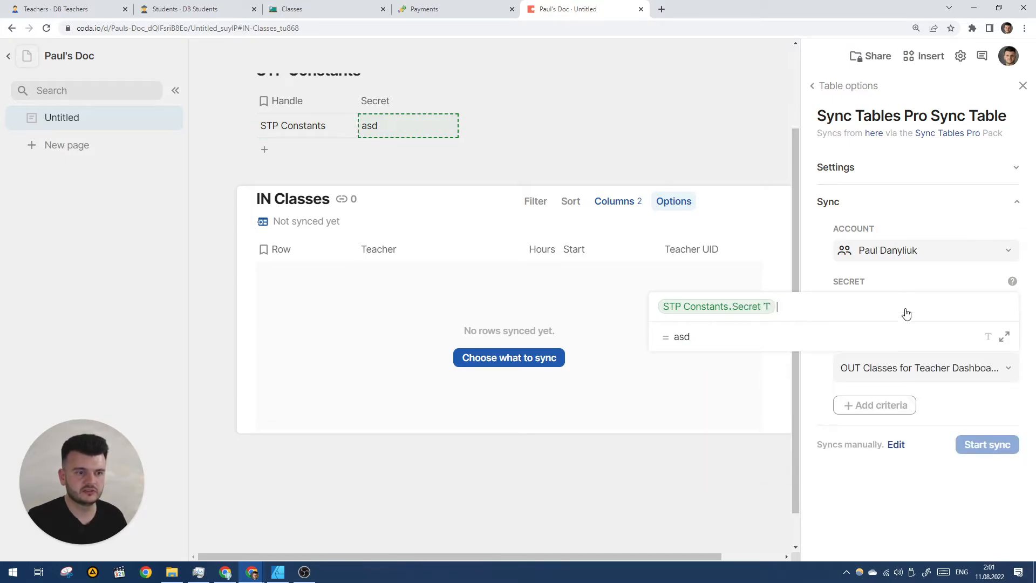
pyautogui.press('Return')
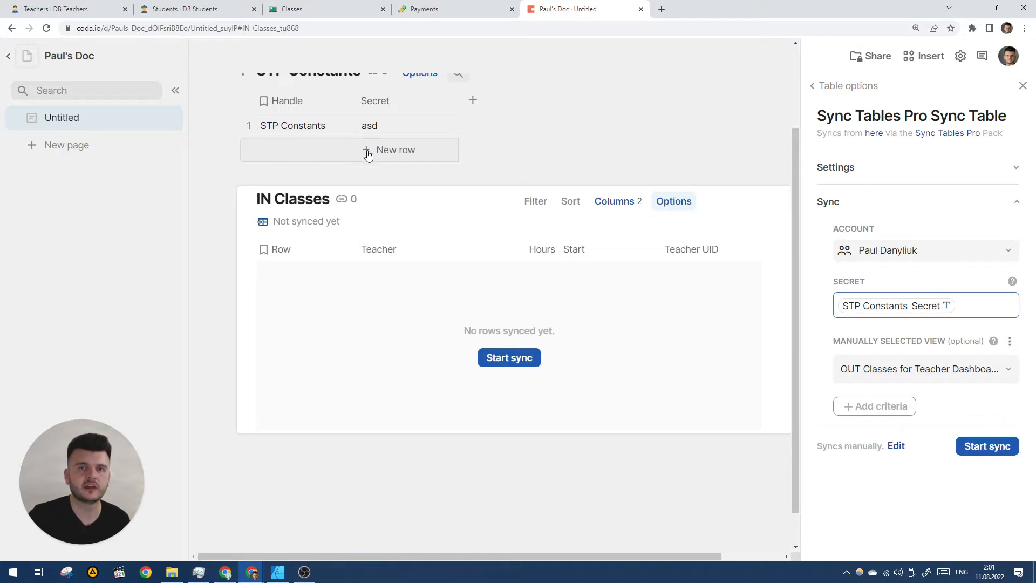
pyautogui.click(993, 446)
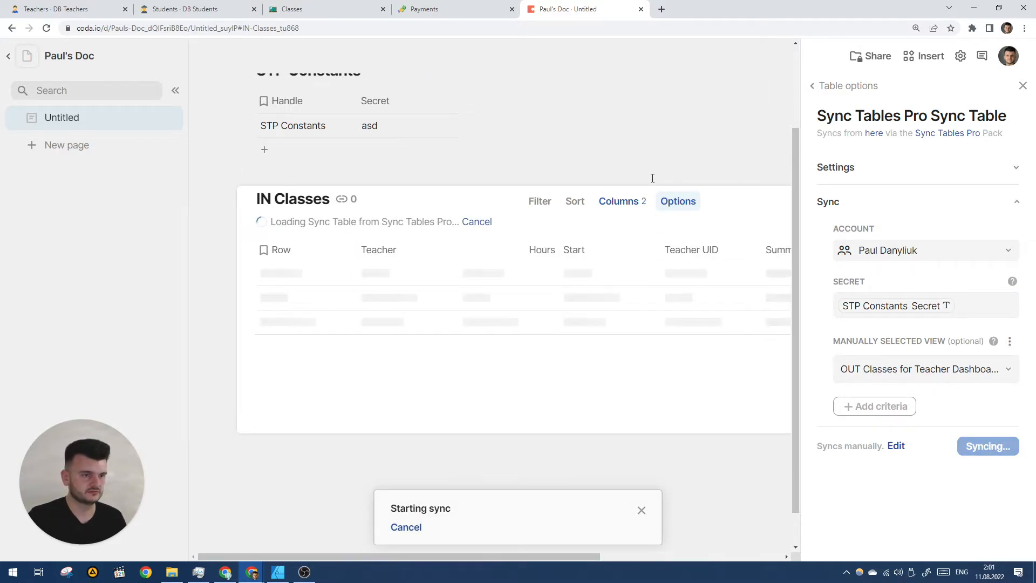
pyautogui.click(1023, 86)
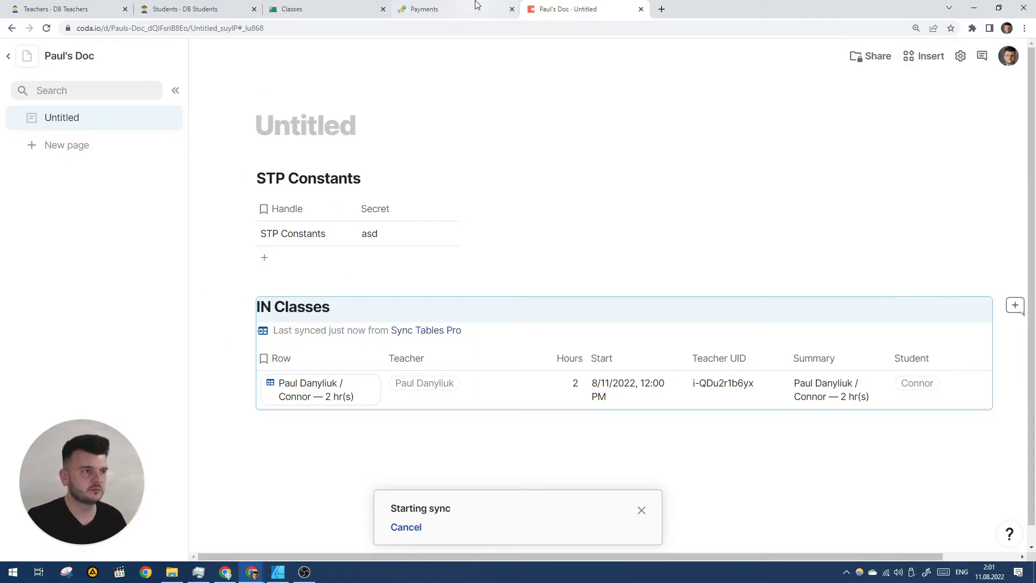
pyautogui.click(459, 10)
pyautogui.scroll(-1, 436, 179)
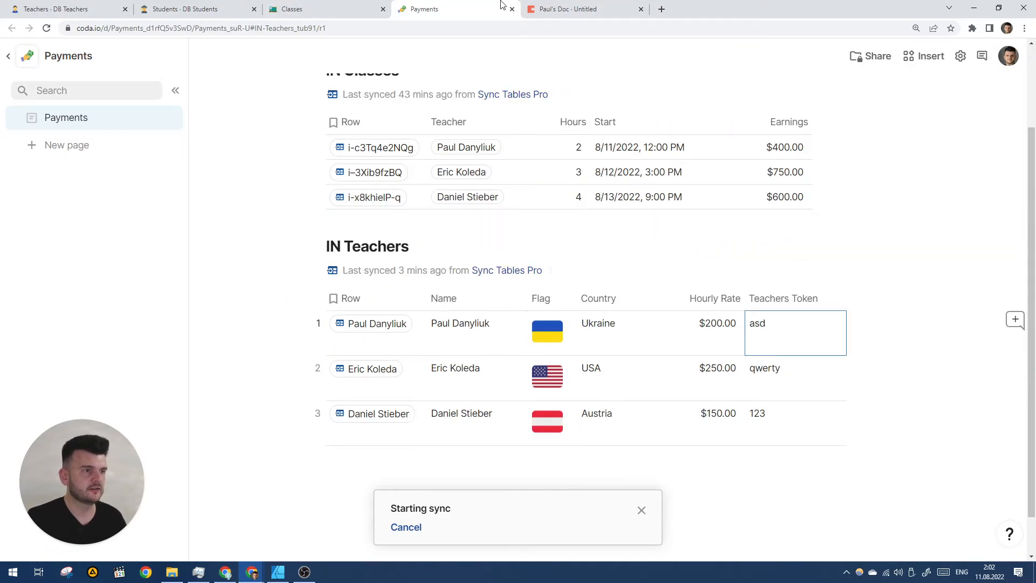
pyautogui.click(785, 364)
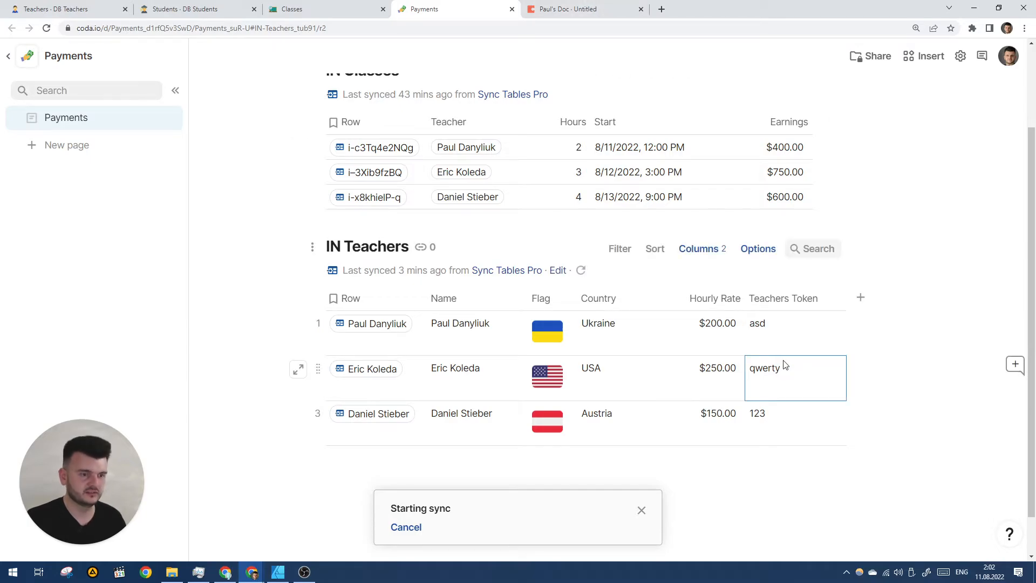
pyautogui.hotkey('ctrl', 'Tab')
pyautogui.click(402, 237)
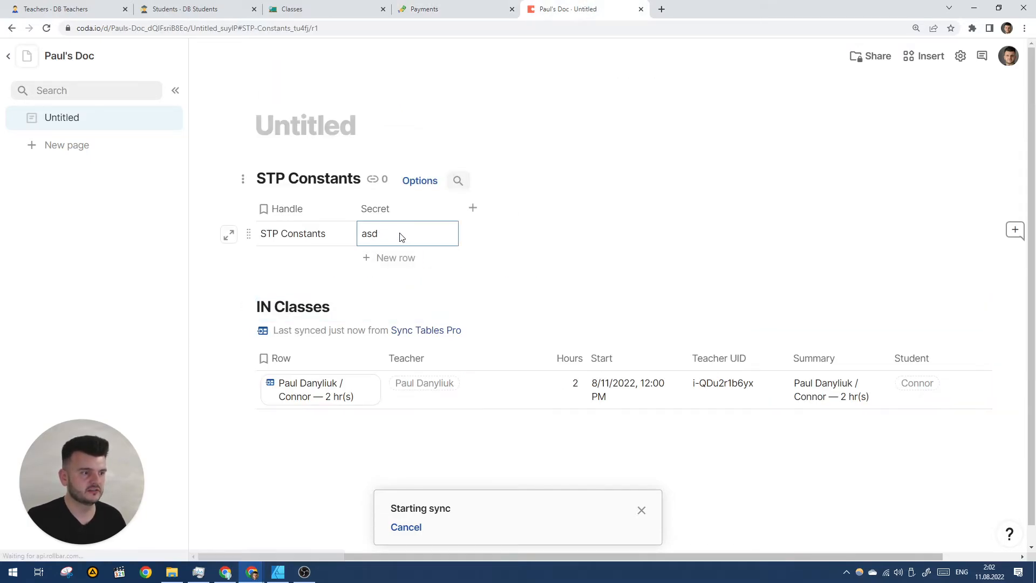
pyautogui.hotkey('ctrl', 'v')
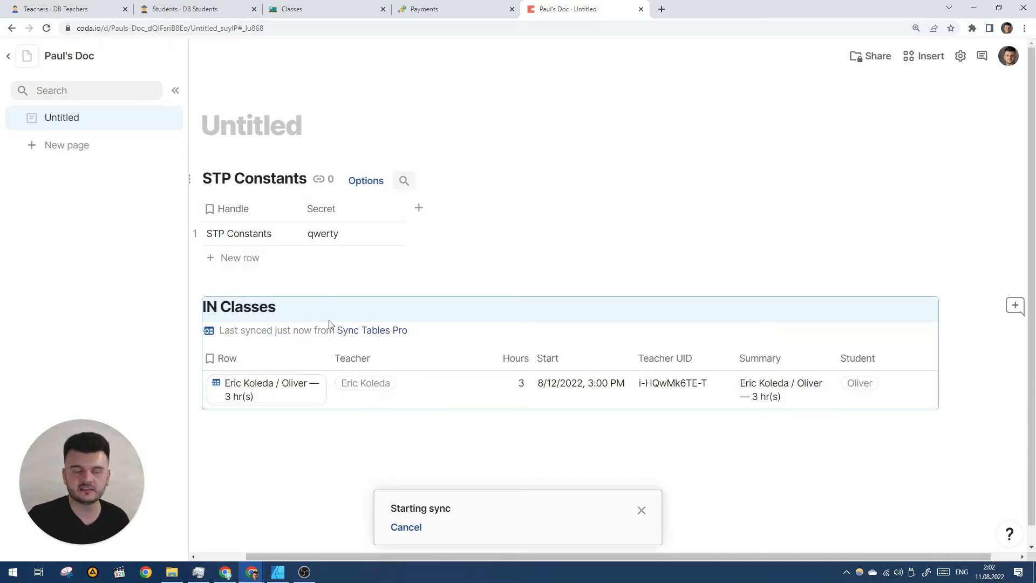
pyautogui.moveTo(261, 389)
pyautogui.scroll(-3, 278, 296)
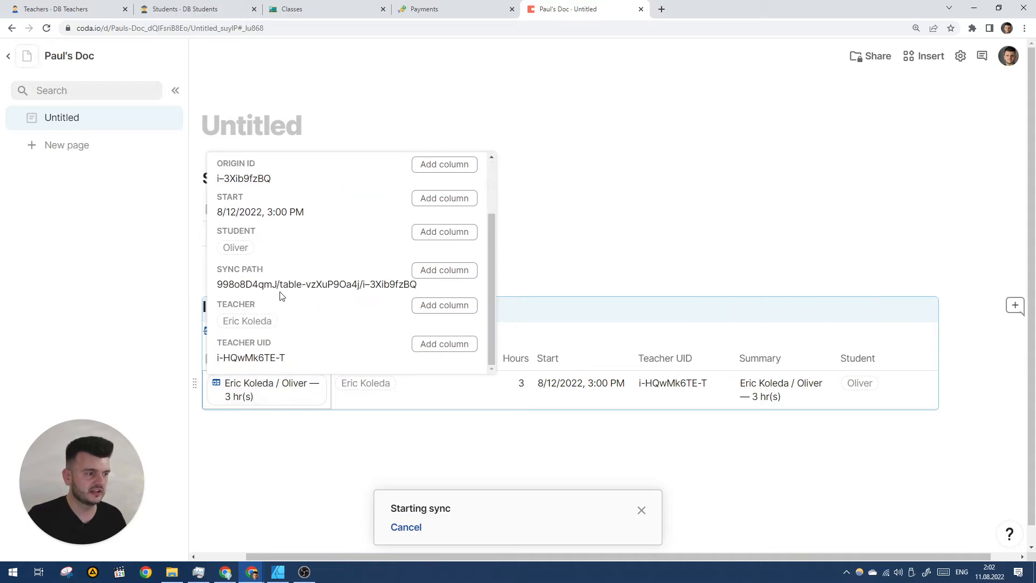
pyautogui.scroll(3, 277, 296)
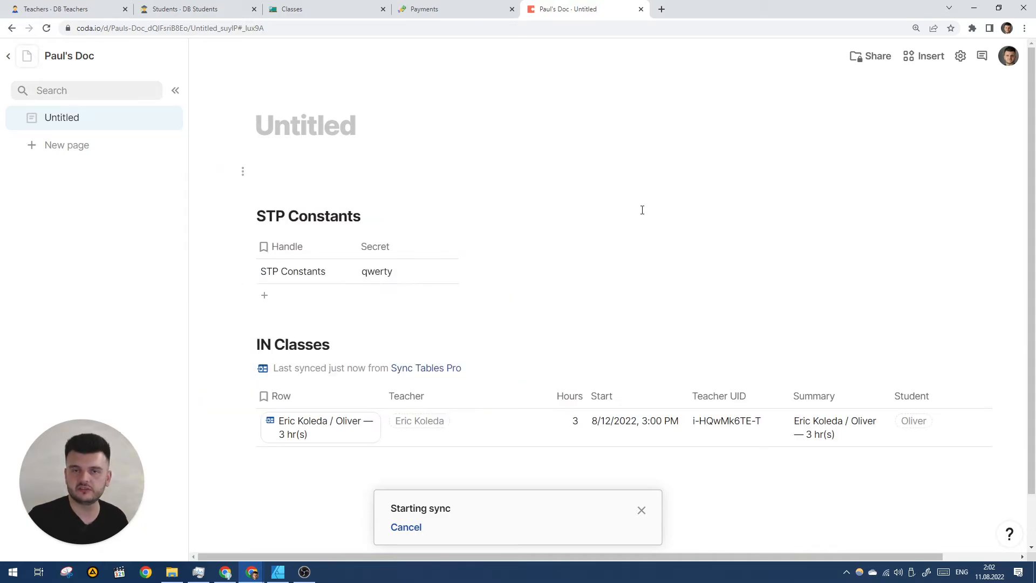
pyautogui.scroll(-1, 610, 233)
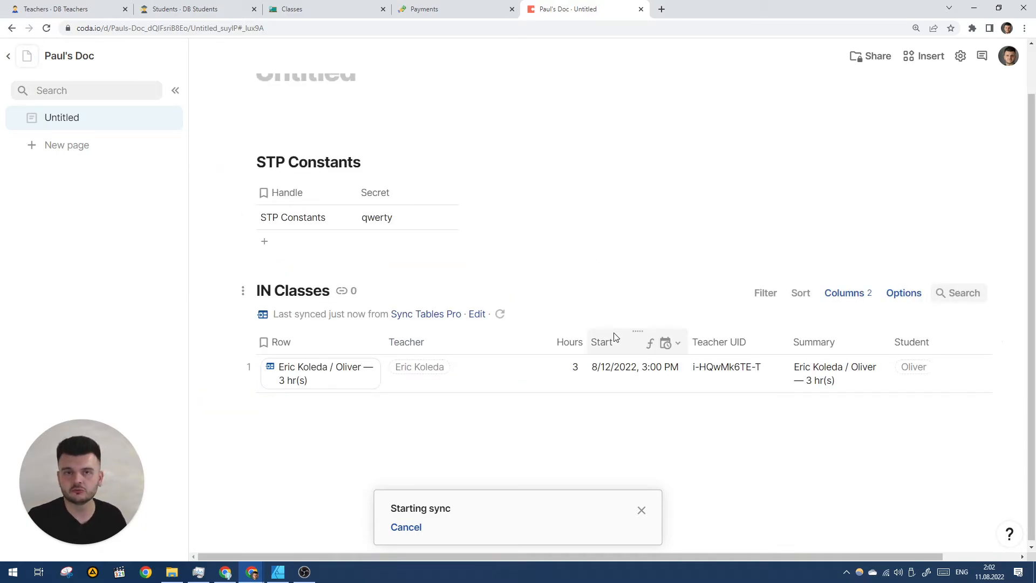
pyautogui.click(98, 14)
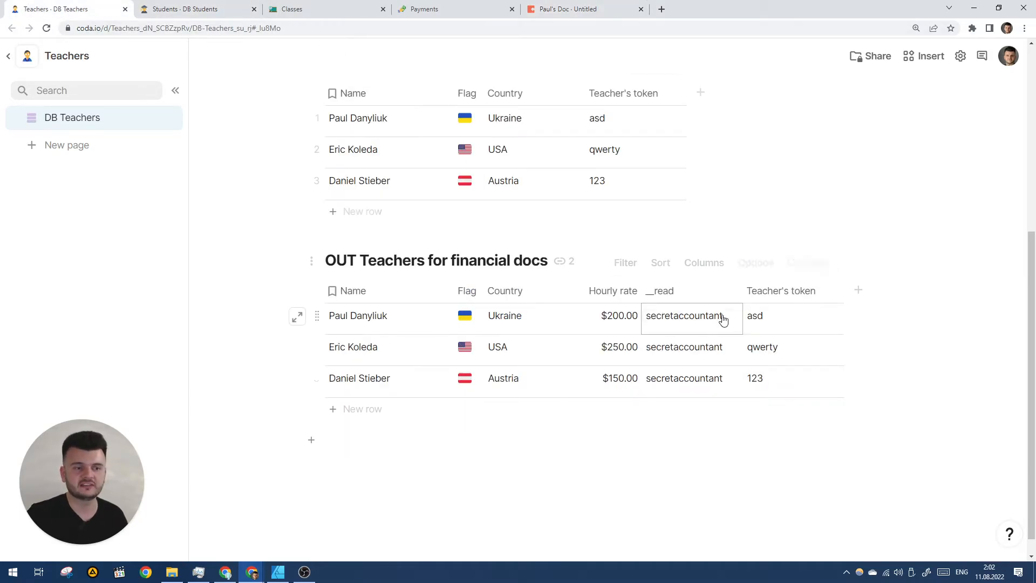
pyautogui.click(803, 395)
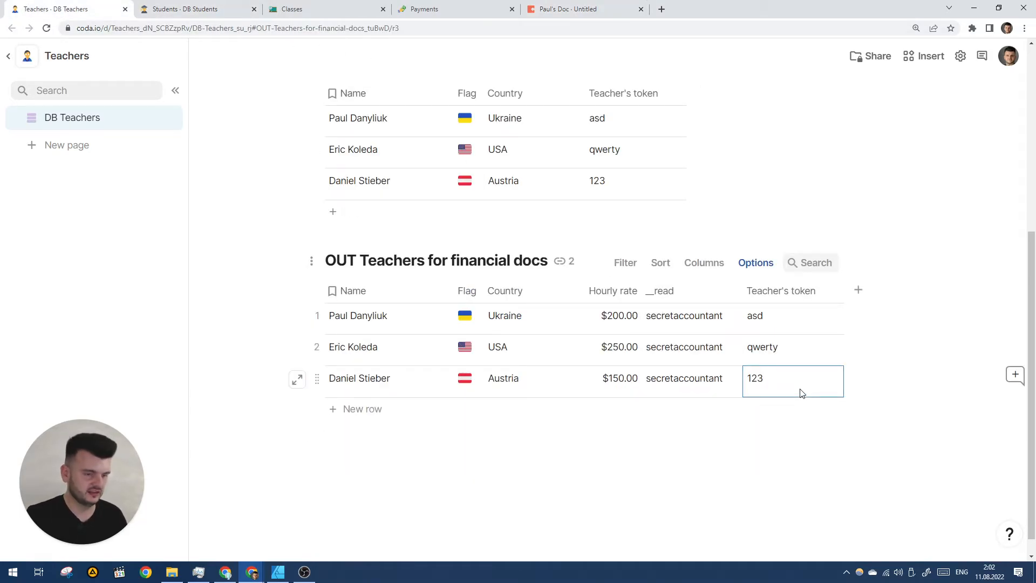
pyautogui.click(589, 7)
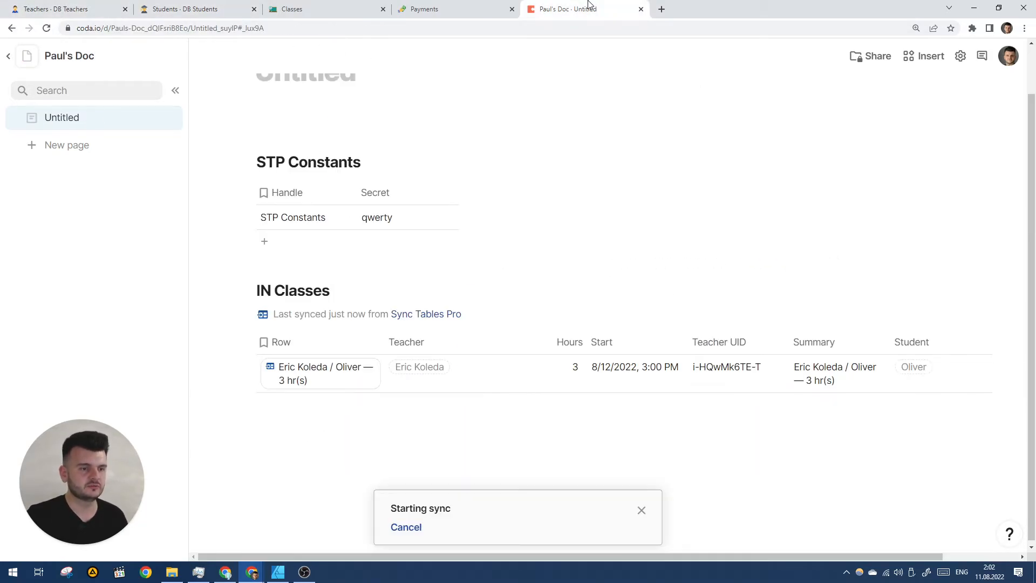
pyautogui.click(410, 224)
pyautogui.hotkey('ctrl', 'v')
pyautogui.click(525, 236)
pyautogui.click(499, 315)
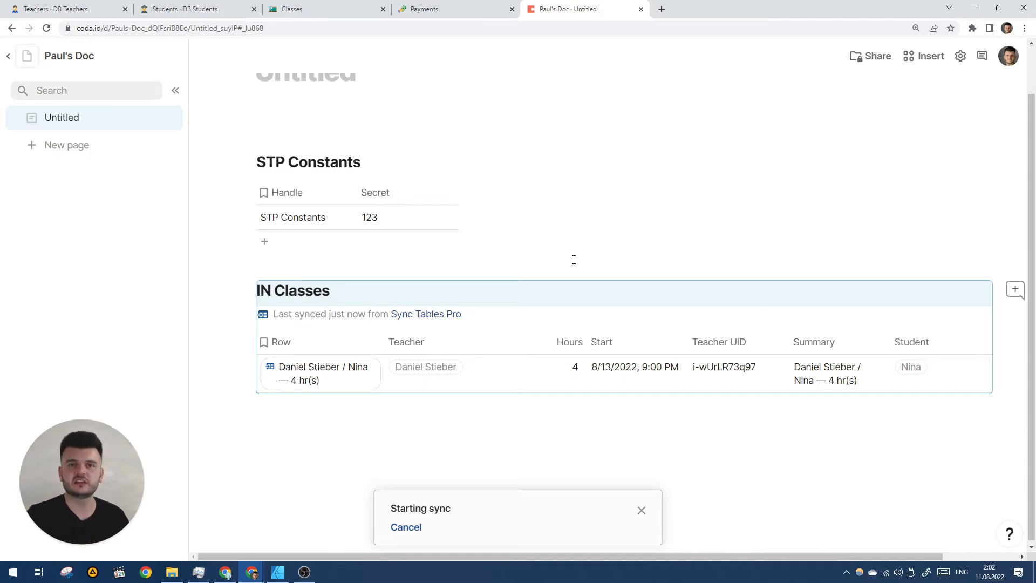
pyautogui.scroll(1, 472, 202)
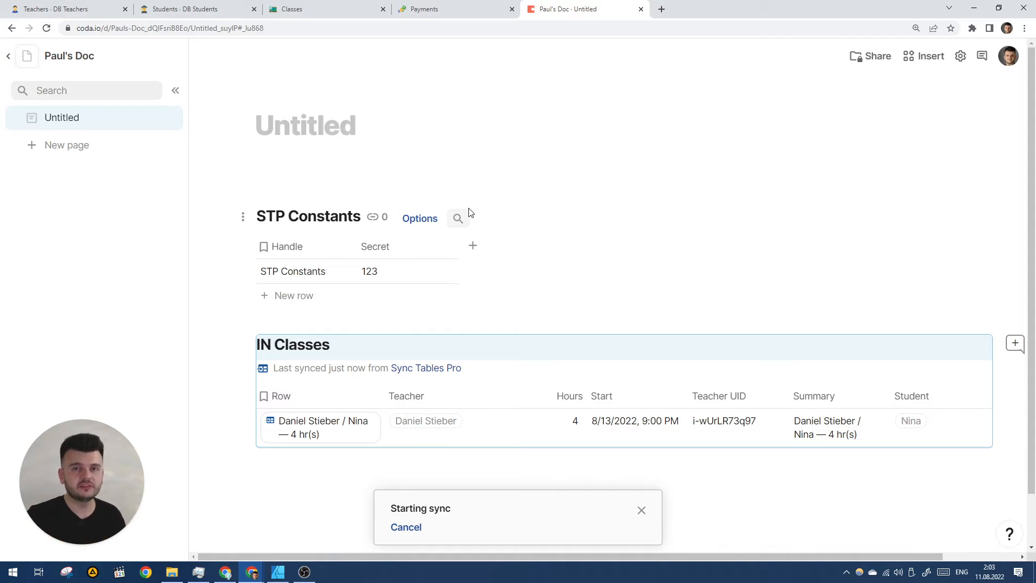
pyautogui.click(381, 272)
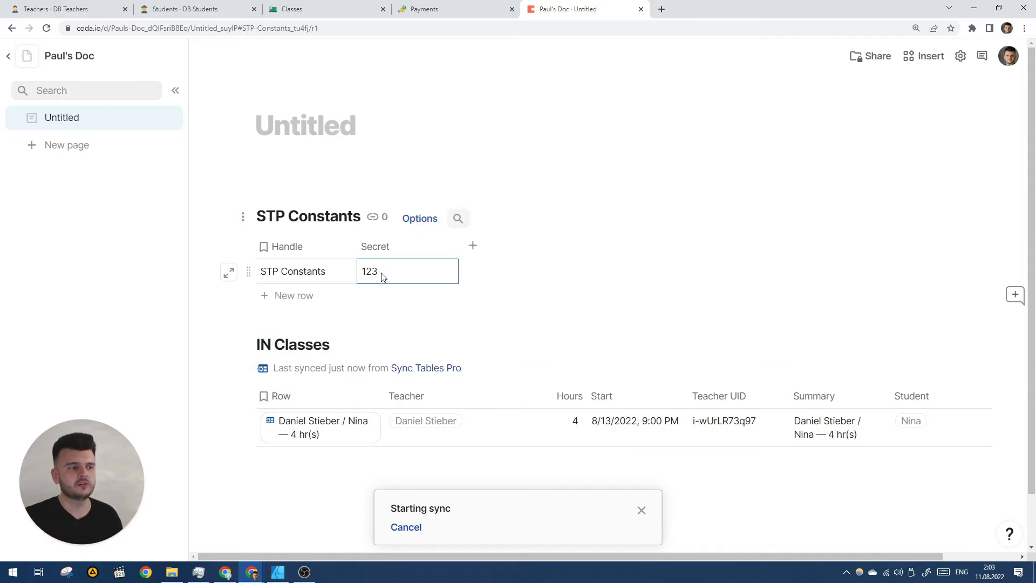
pyautogui.scroll(-1, 393, 274)
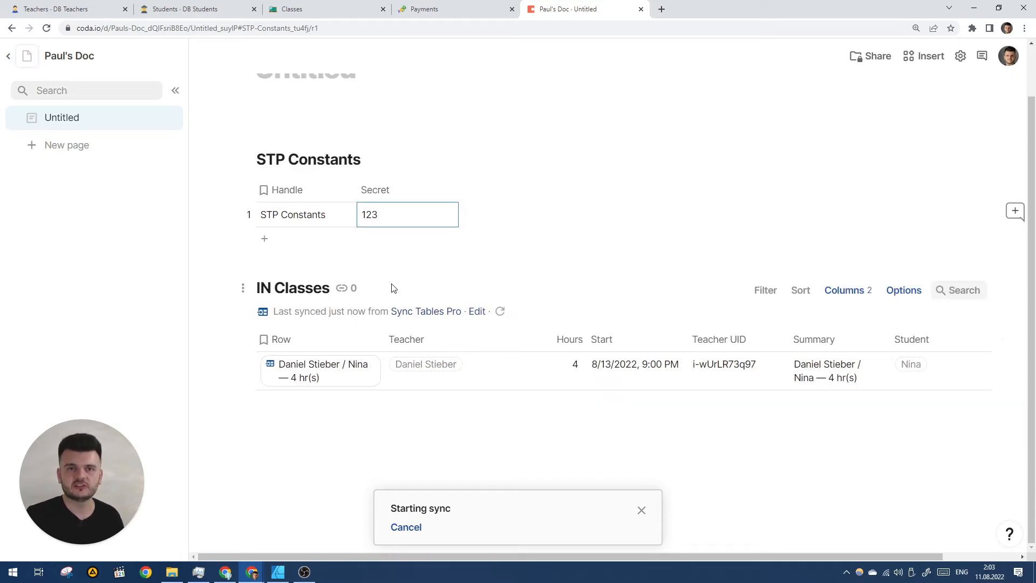
# - Bring up the Classes doc's Teacher Dashboards table and select its Teachers Token column
pyautogui.click(245, 9)
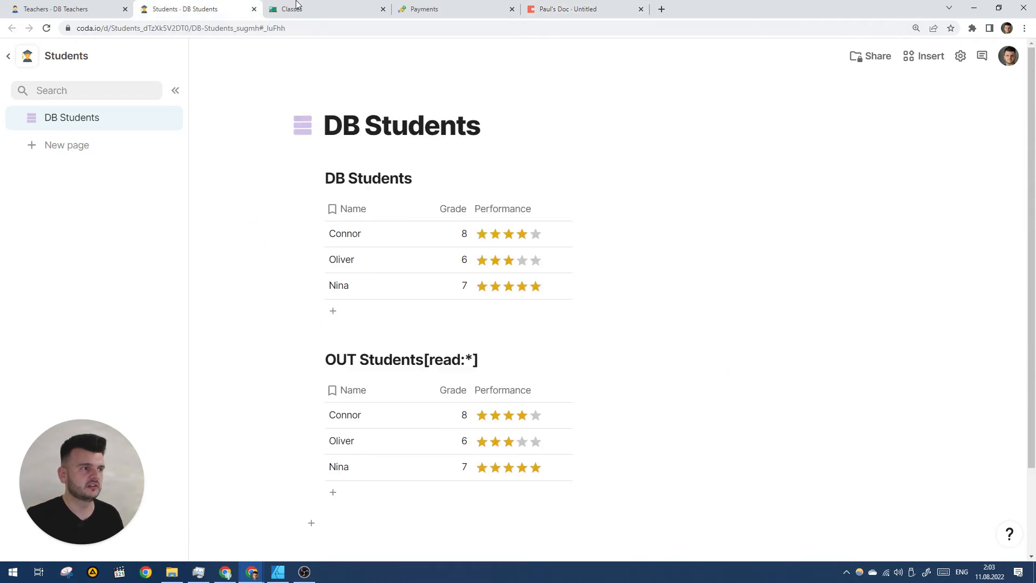
pyautogui.click(322, 7)
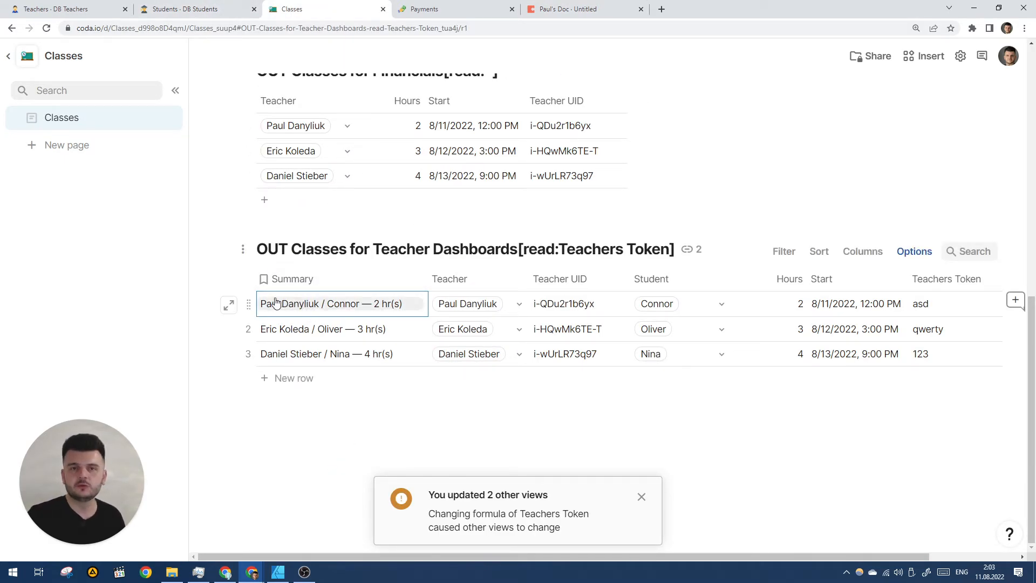
pyautogui.hscroll(3, 430, 329)
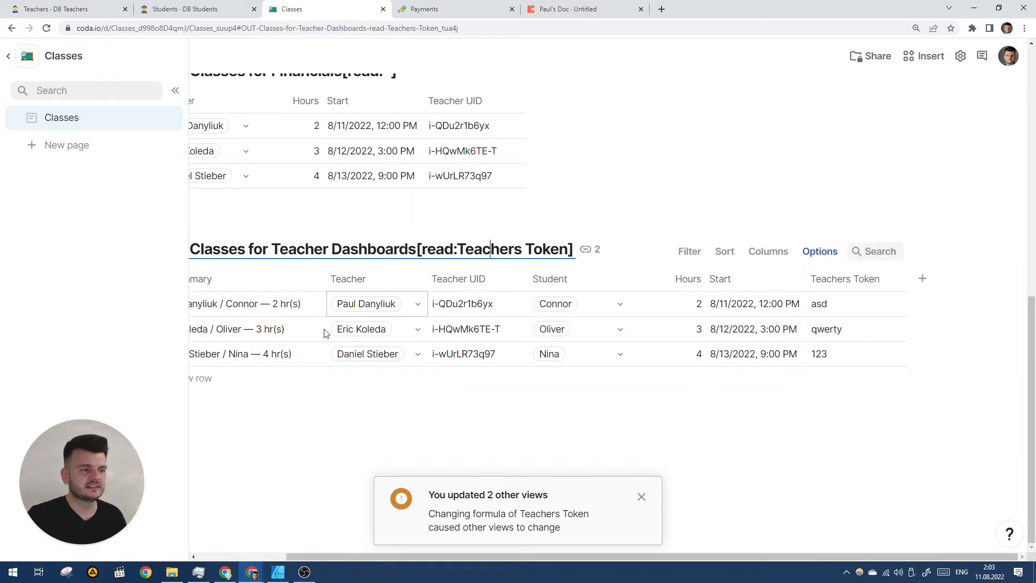
pyautogui.click(840, 279)
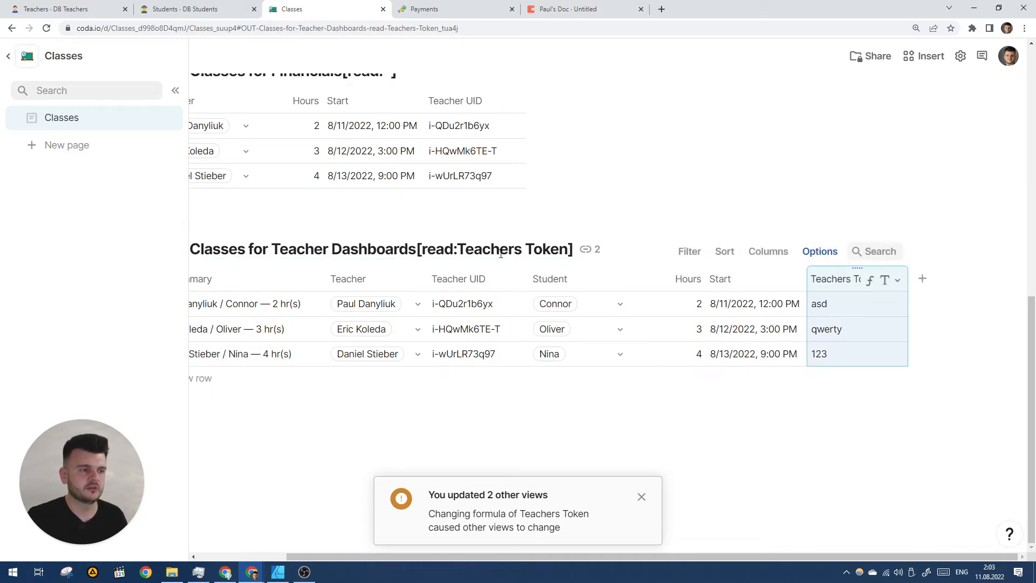
pyautogui.click(840, 304)
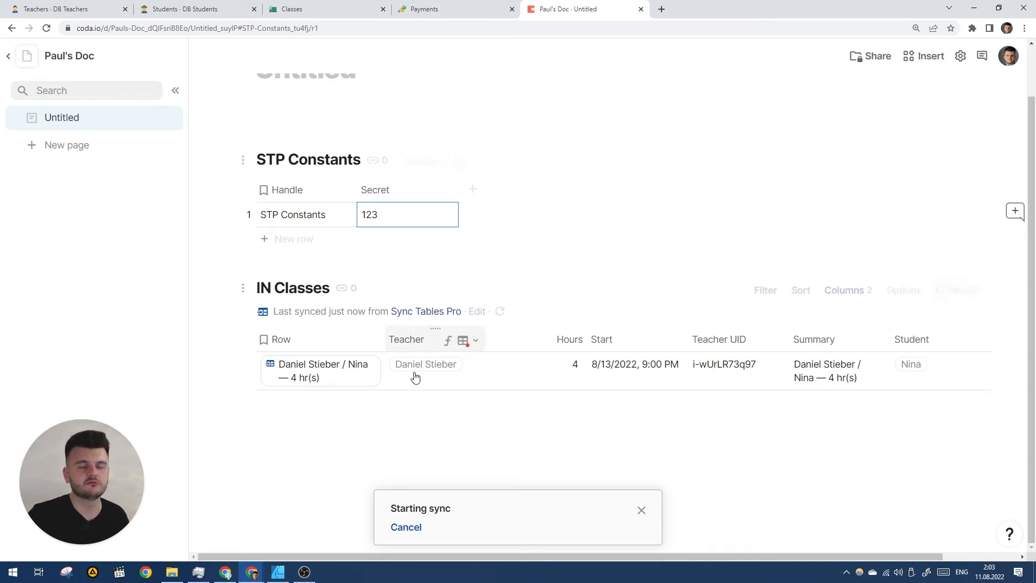
pyautogui.click(168, 5)
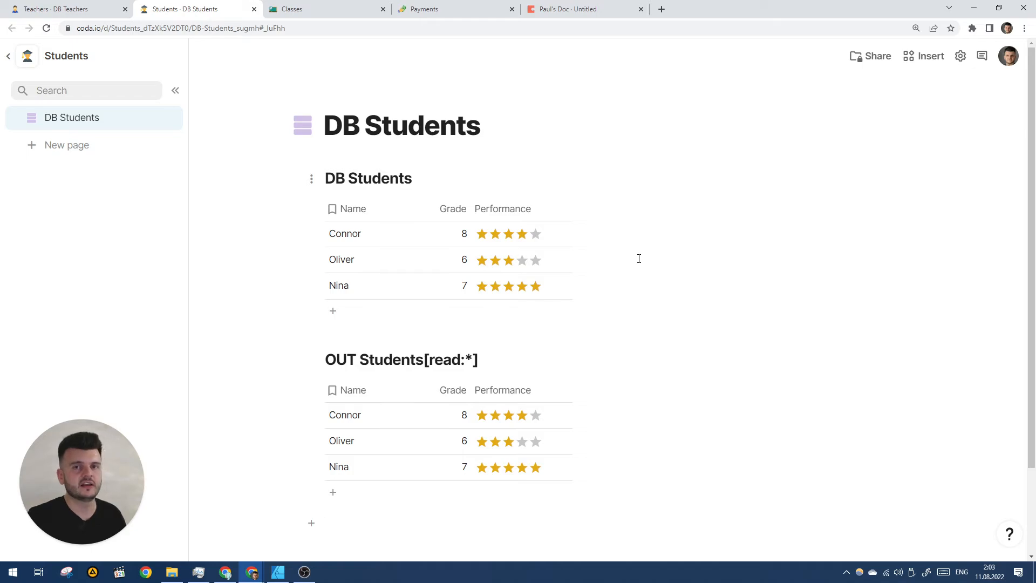
pyautogui.scroll(-1, 639, 259)
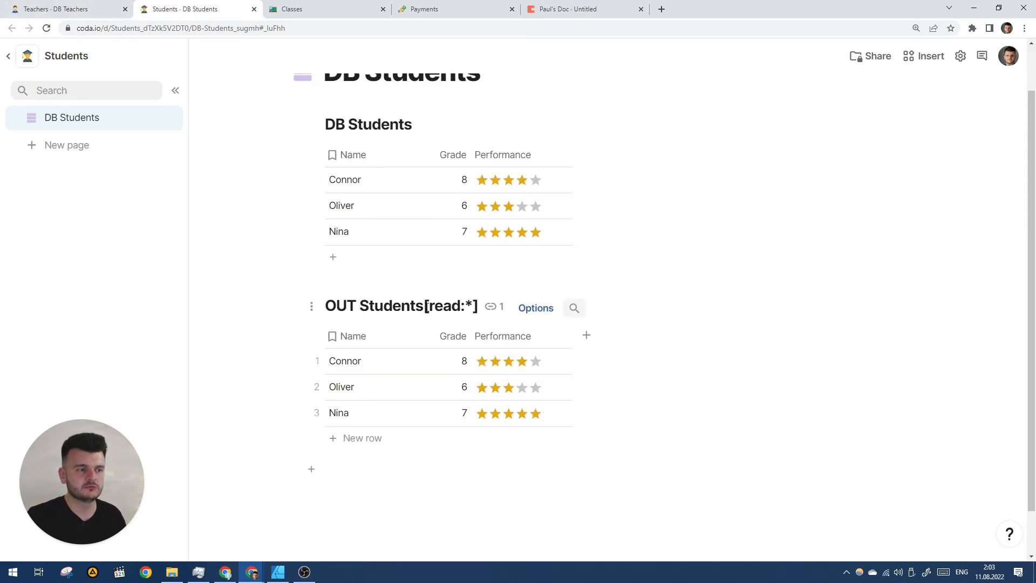
pyautogui.click(302, 9)
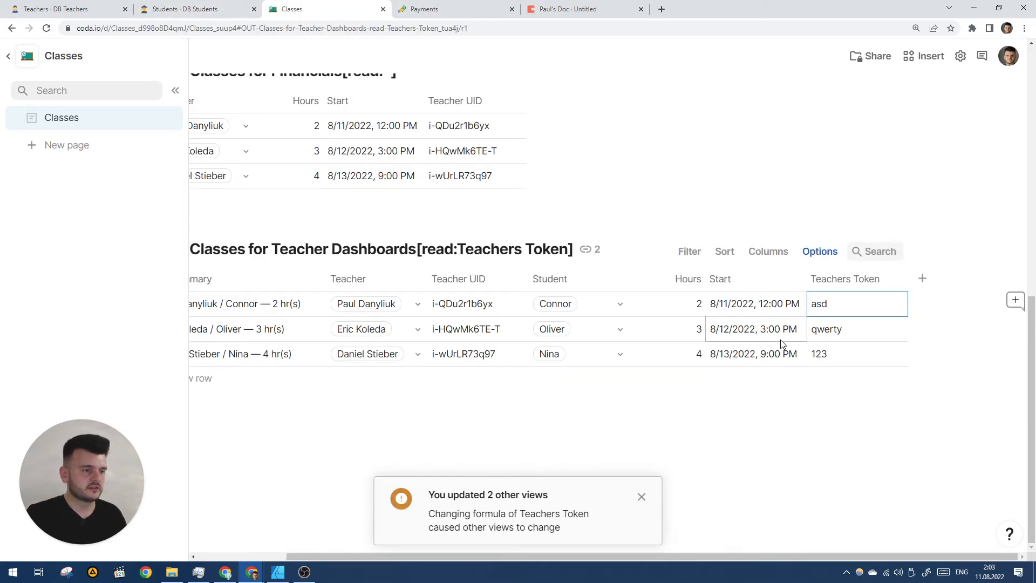
pyautogui.click(837, 285)
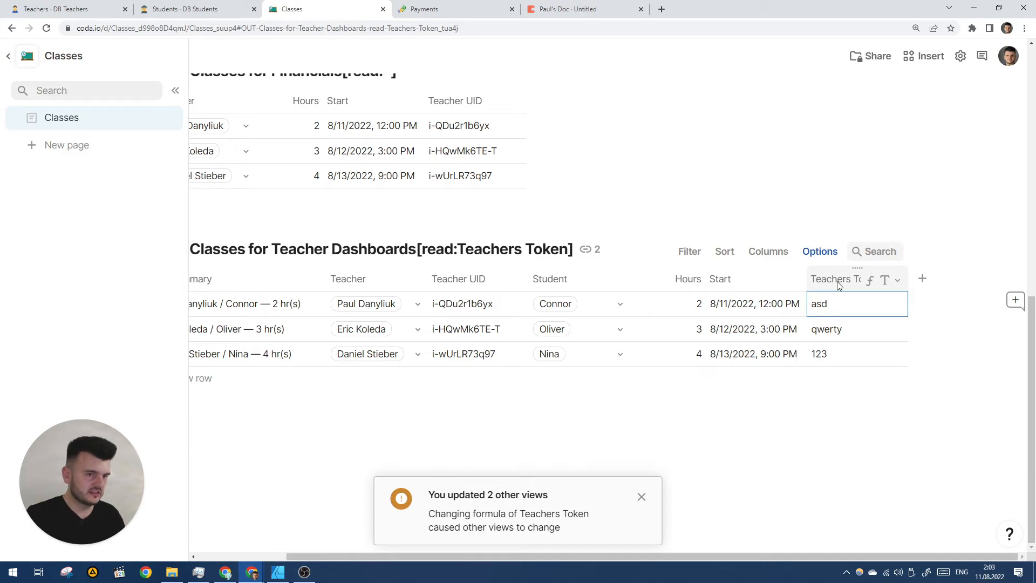
# - Append +"*" to the Teachers Token column formula
pyautogui.doubleClick(873, 299)
pyautogui.write('+"*')
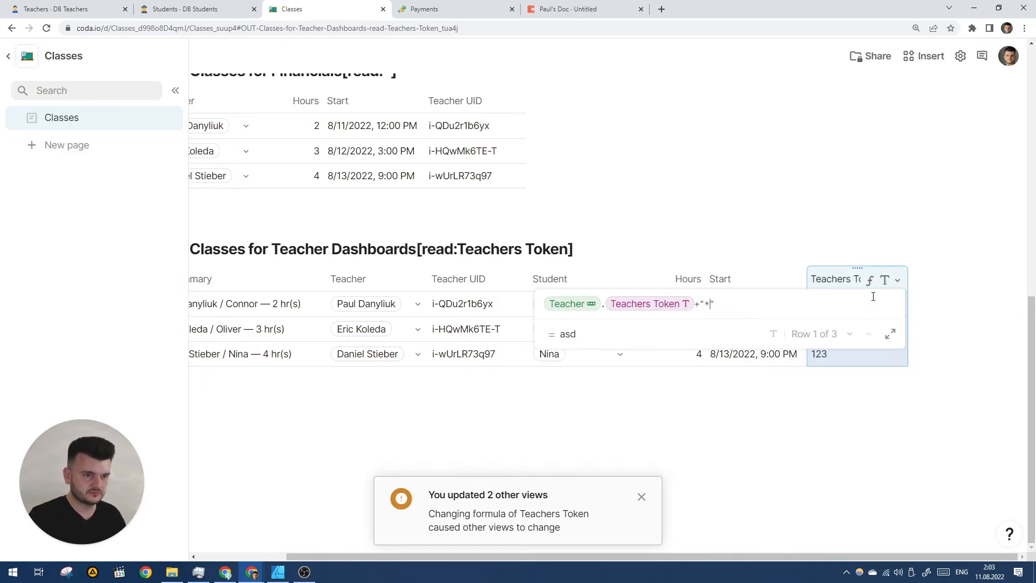
pyautogui.press('Return')
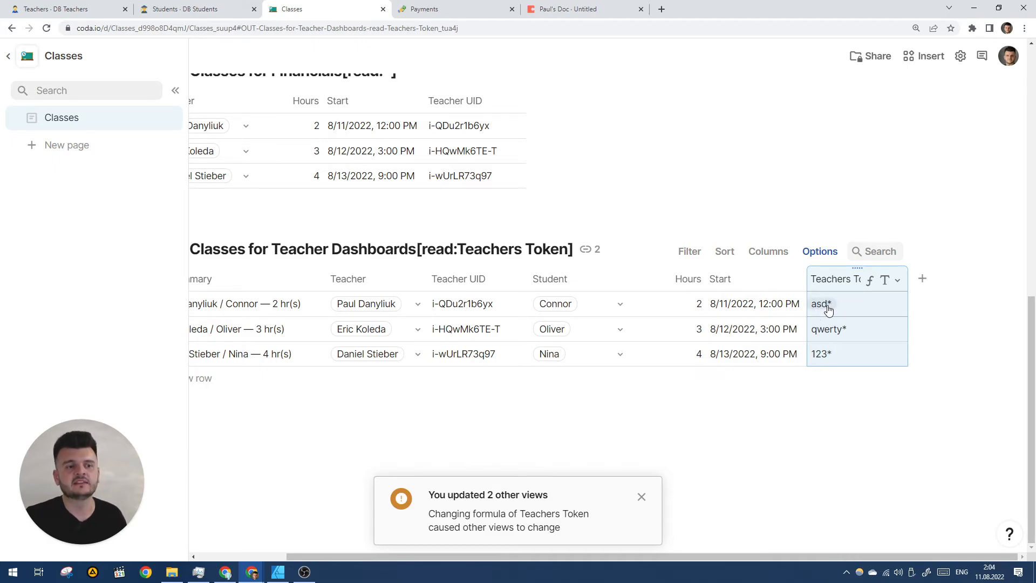
# - Rewrite the Teachers Token formula so "*" comes before Teacher.Teachers Token
pyautogui.rightClick(868, 283)
pyautogui.click(873, 345)
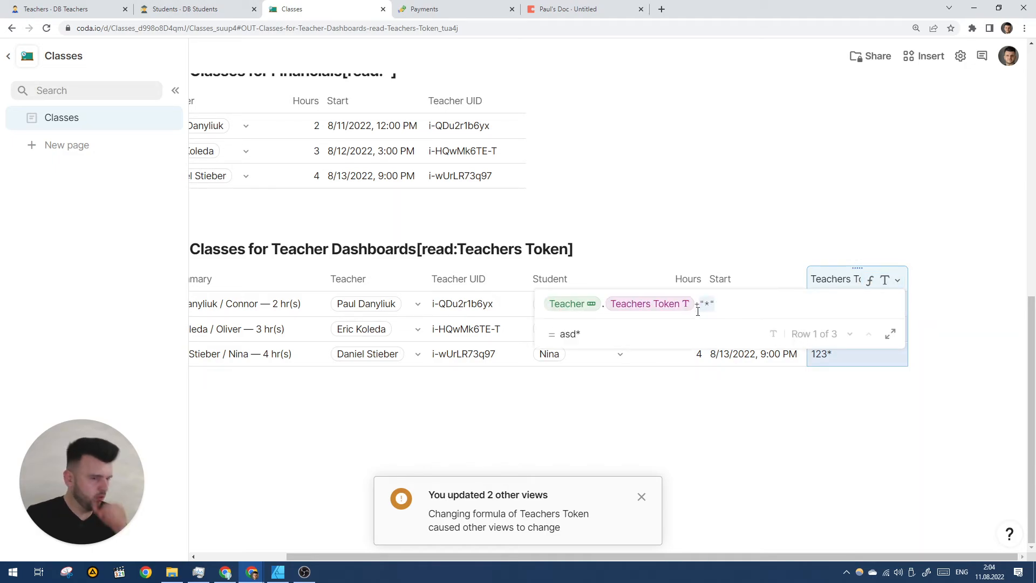
pyautogui.press('BackSpace')
pyautogui.press('BackSpace')
pyautogui.press('BackSpace')
pyautogui.press('BackSpace')
pyautogui.write('""')
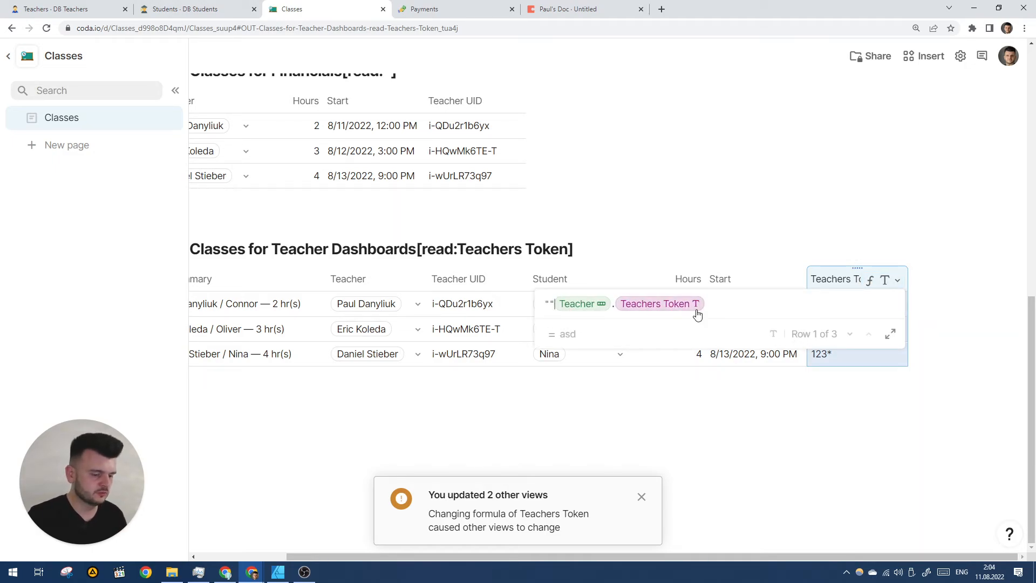
pyautogui.write('*')
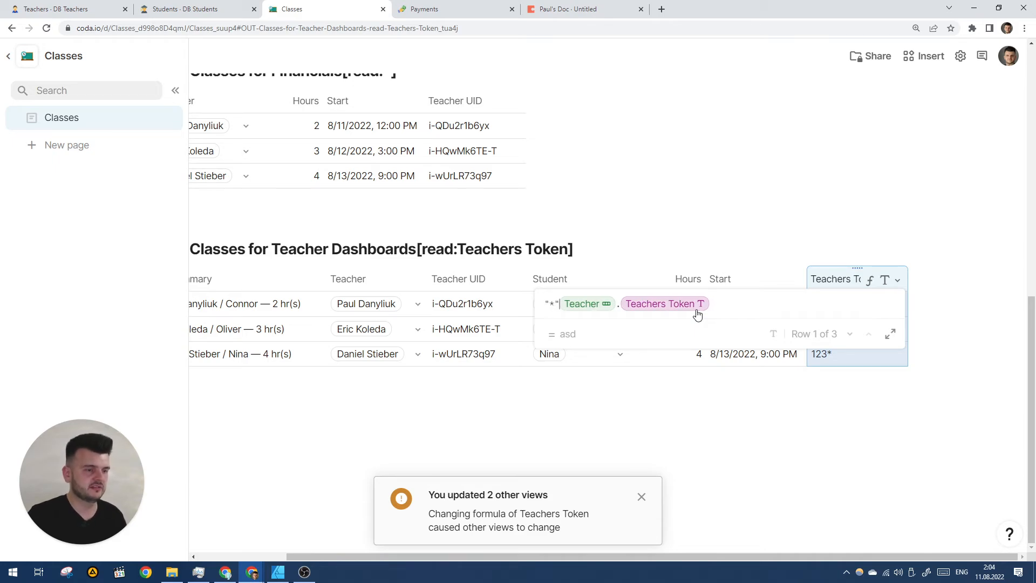
pyautogui.press('Return')
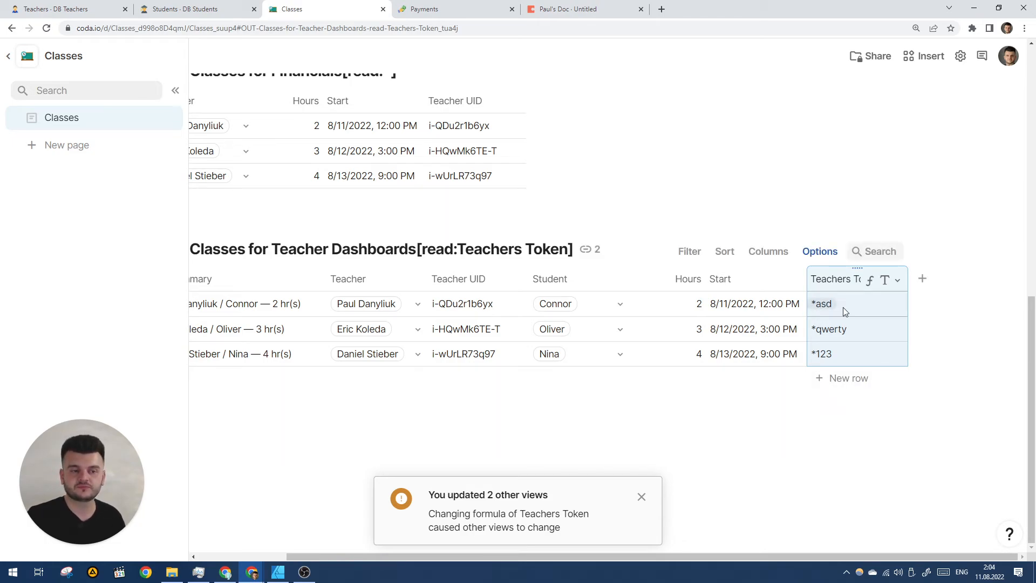
# - Prefix the STP Constants secret with "teacher-" in the teacher's doc
pyautogui.click(599, 6)
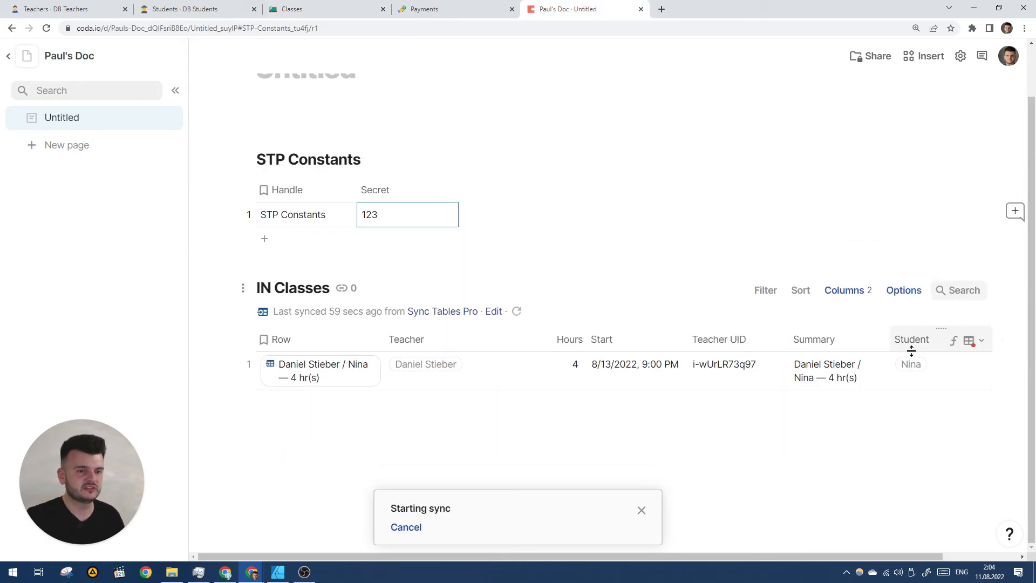
pyautogui.click(378, 215)
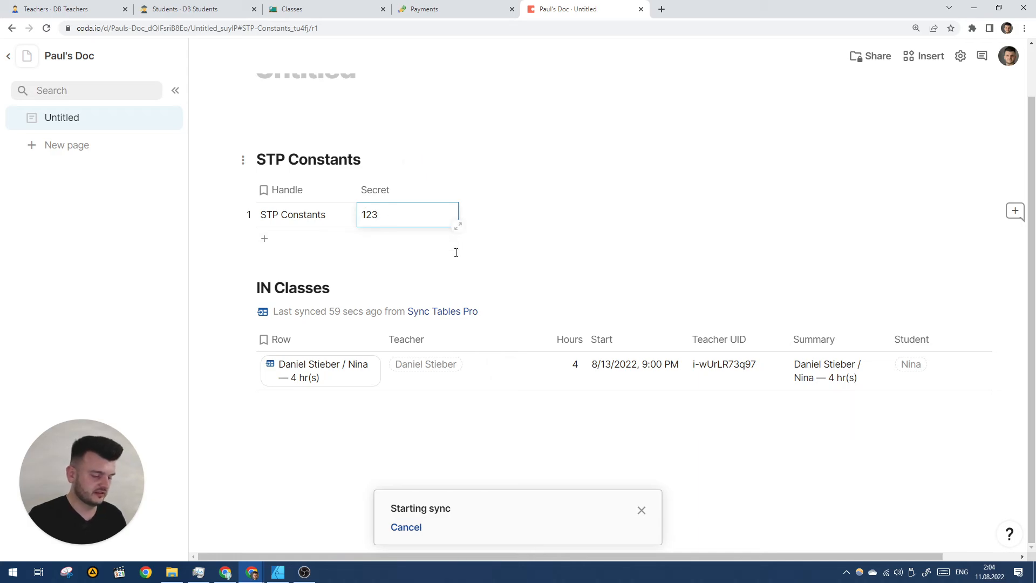
pyautogui.write('teacher-')
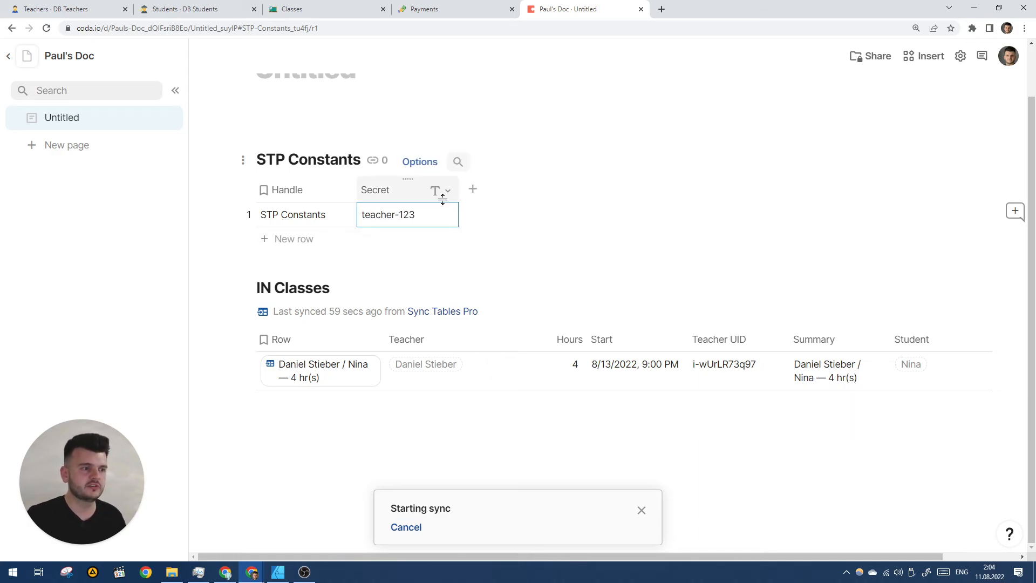
pyautogui.click(515, 311)
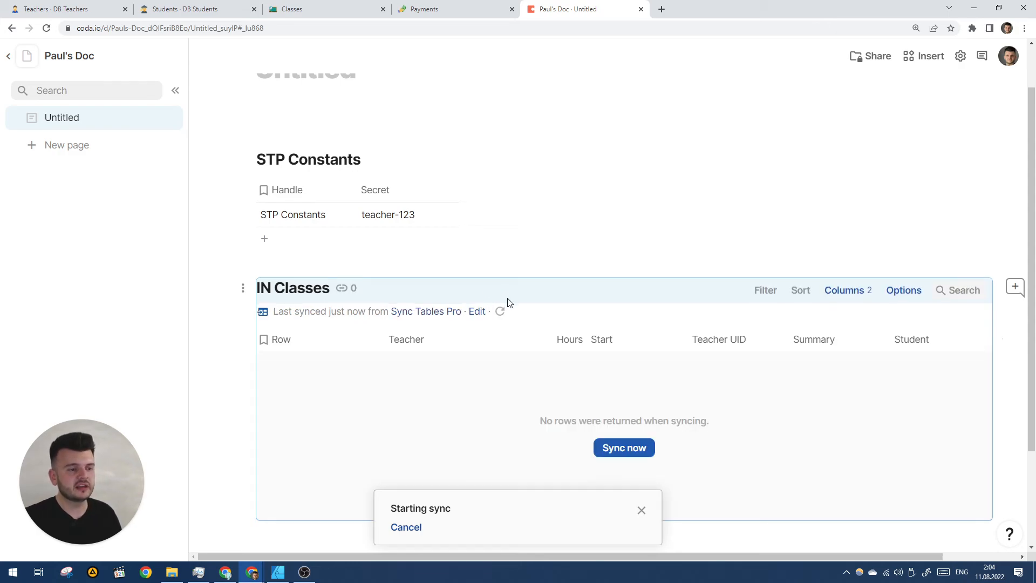
# - Resync IN Classes with the prefixed secret
pyautogui.click(70, 9)
pyautogui.click(216, 6)
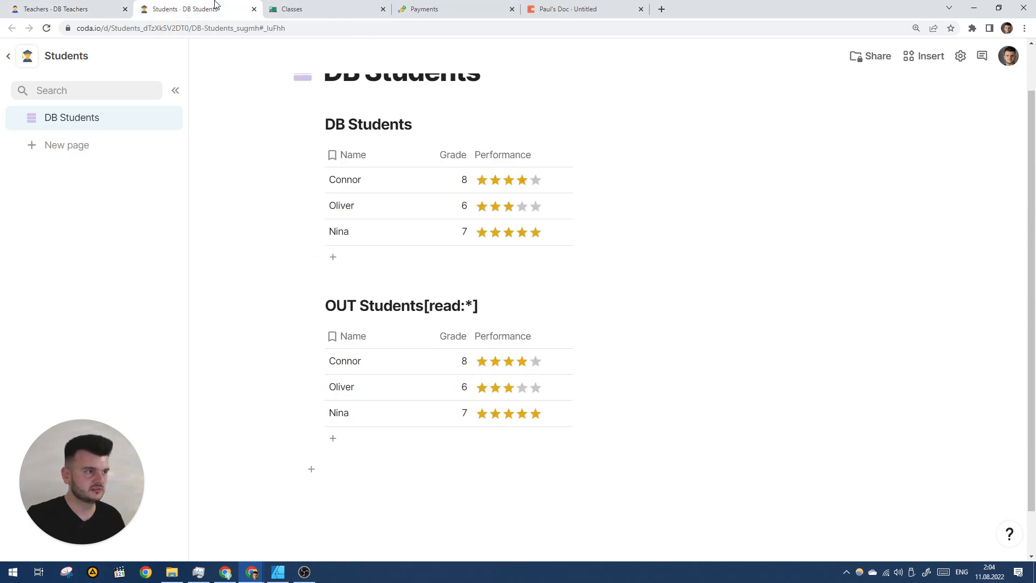
pyautogui.click(347, 7)
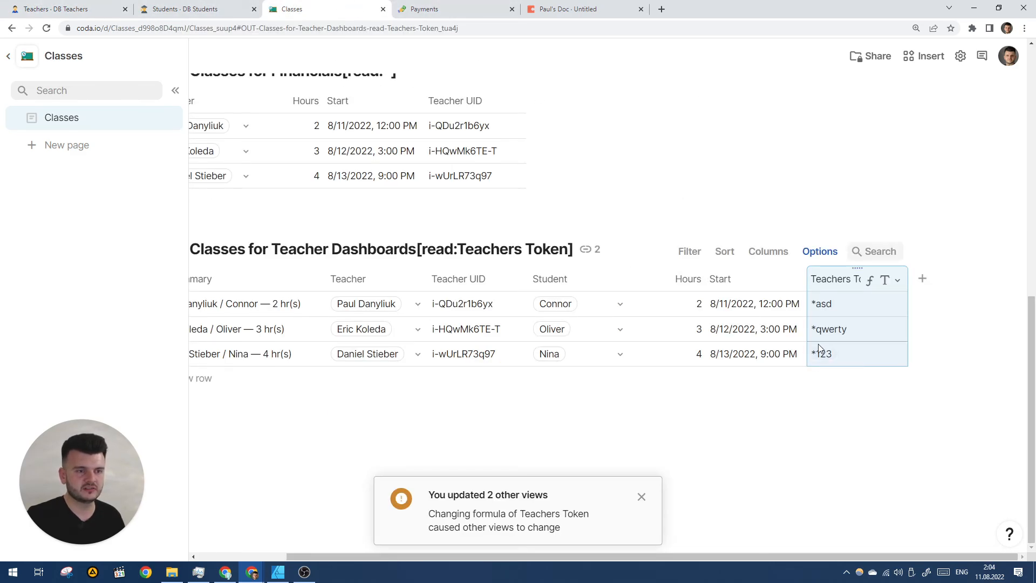
pyautogui.click(571, 7)
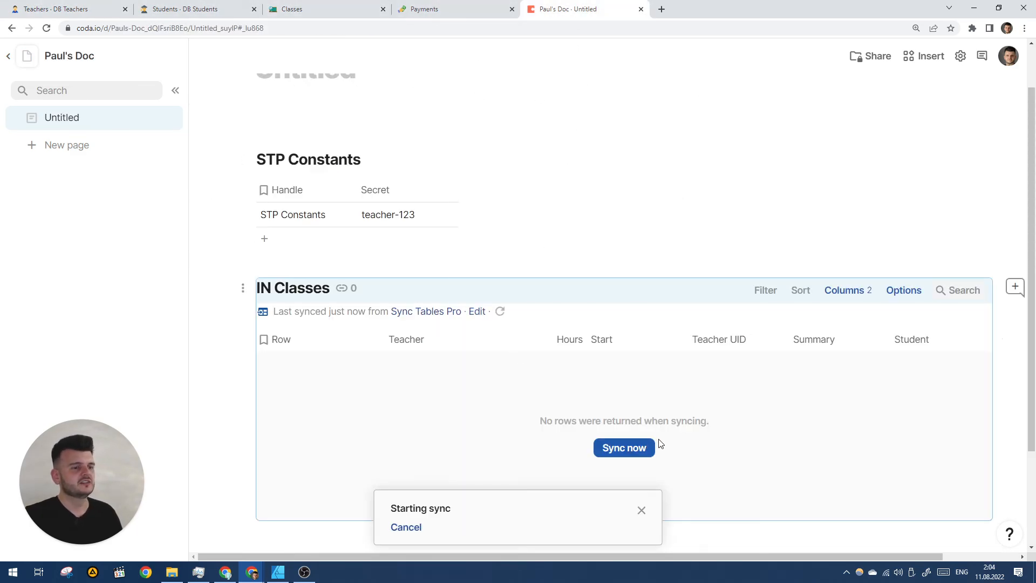
pyautogui.click(636, 446)
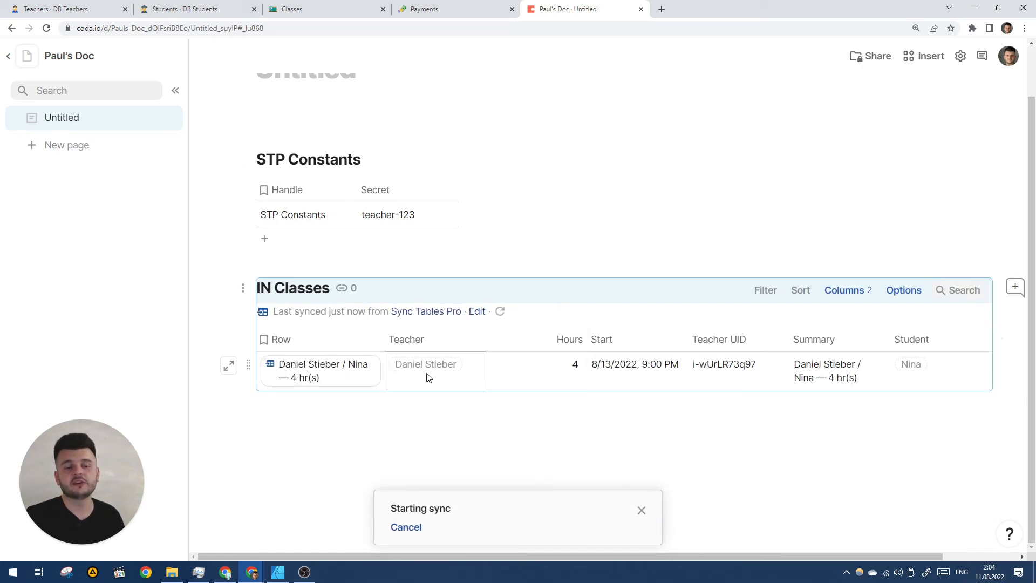
pyautogui.moveTo(421, 376)
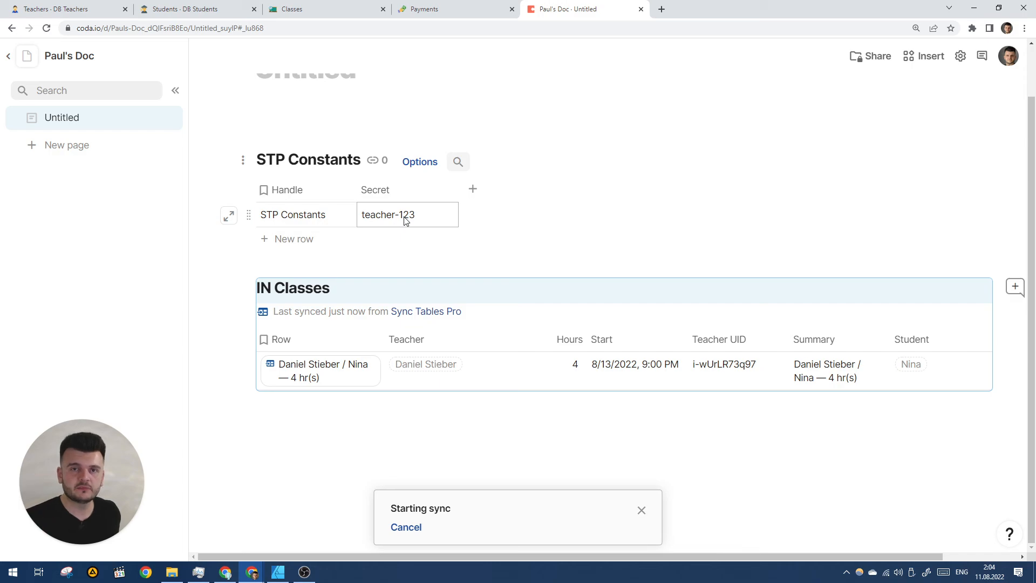
pyautogui.click(314, 5)
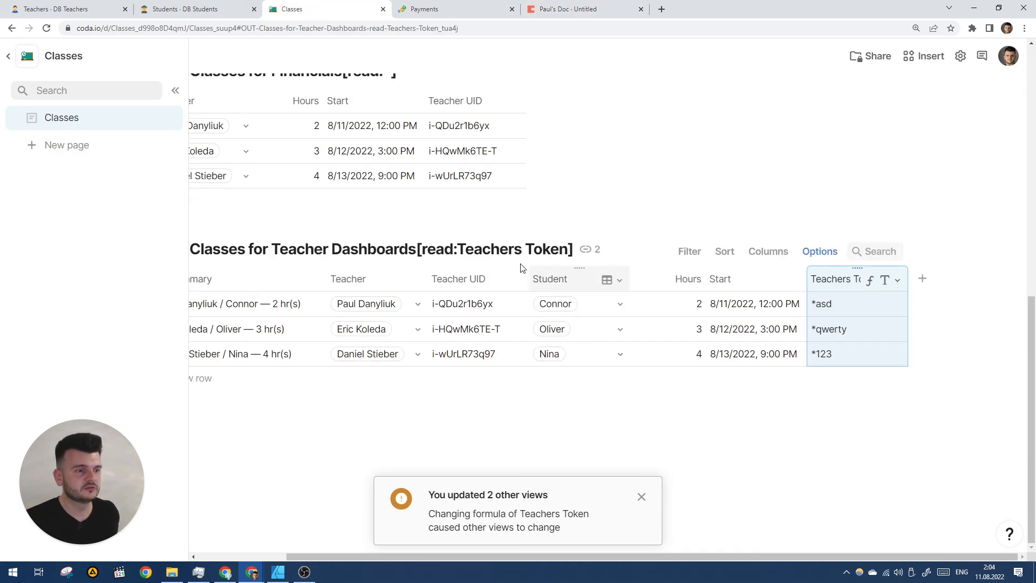
pyautogui.click(566, 8)
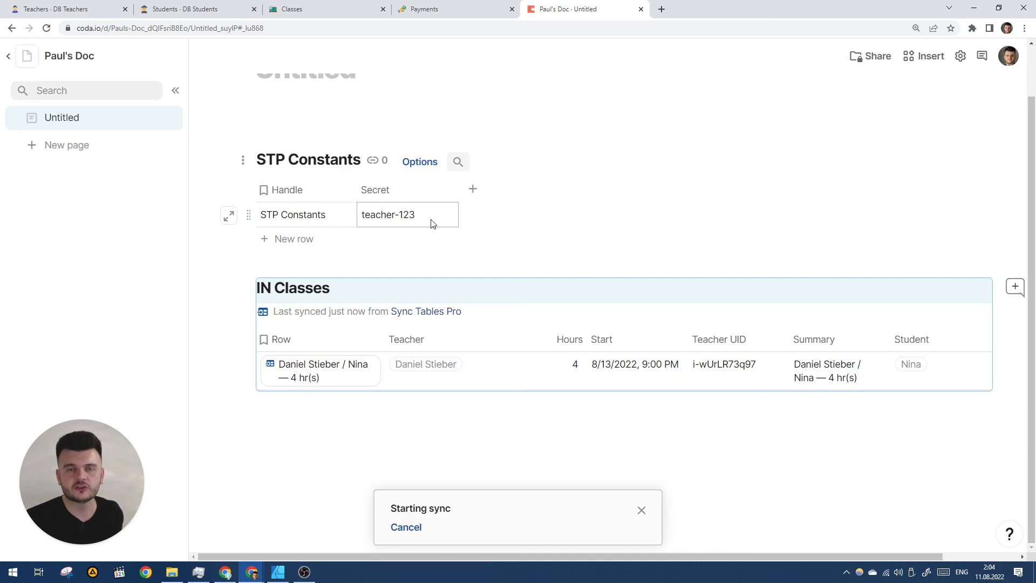
pyautogui.click(60, 9)
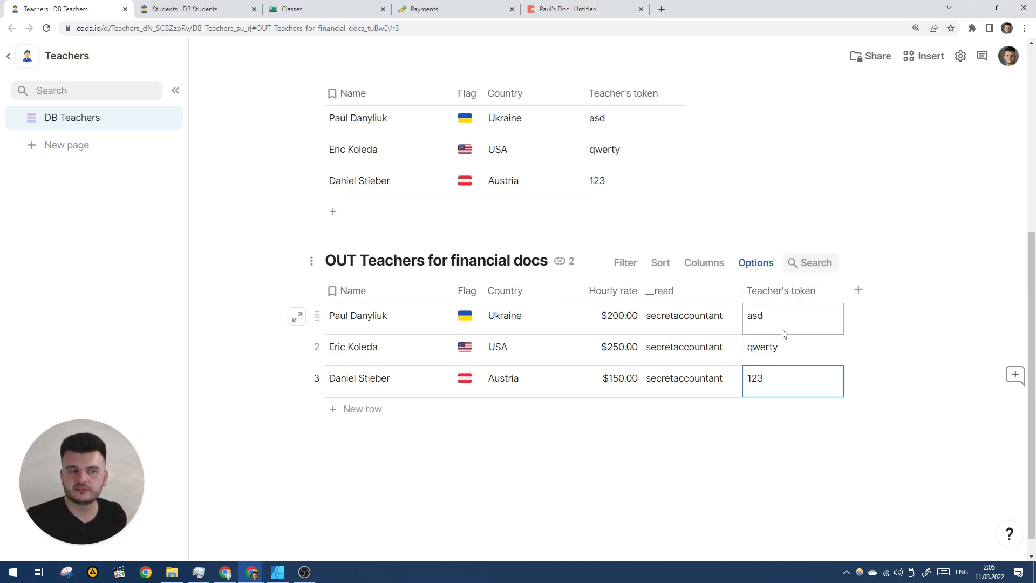
pyautogui.click(529, 6)
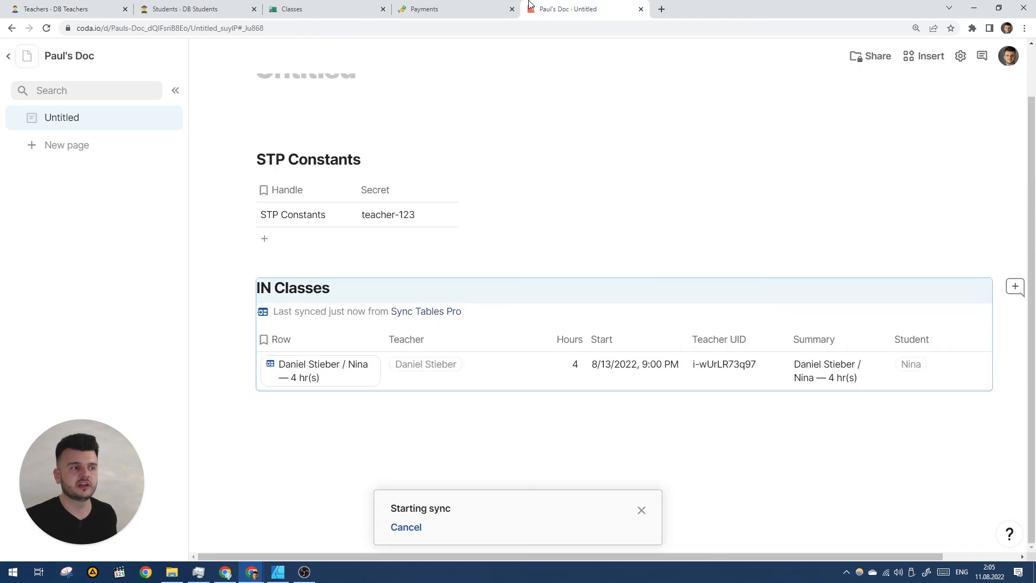
pyautogui.click(432, 5)
pyautogui.click(321, 6)
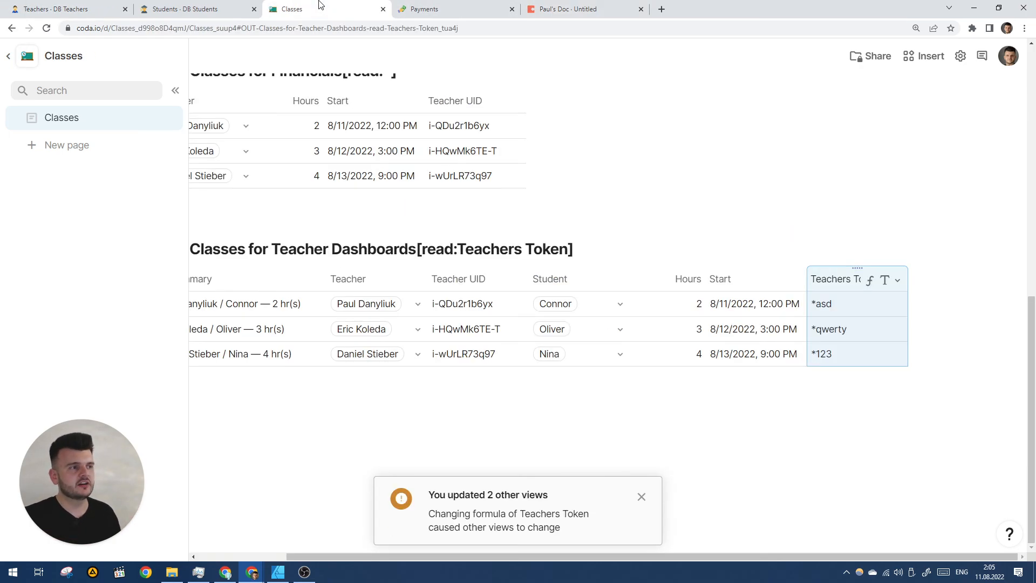
pyautogui.hscroll(-2, 397, 203)
pyautogui.scroll(1, 417, 190)
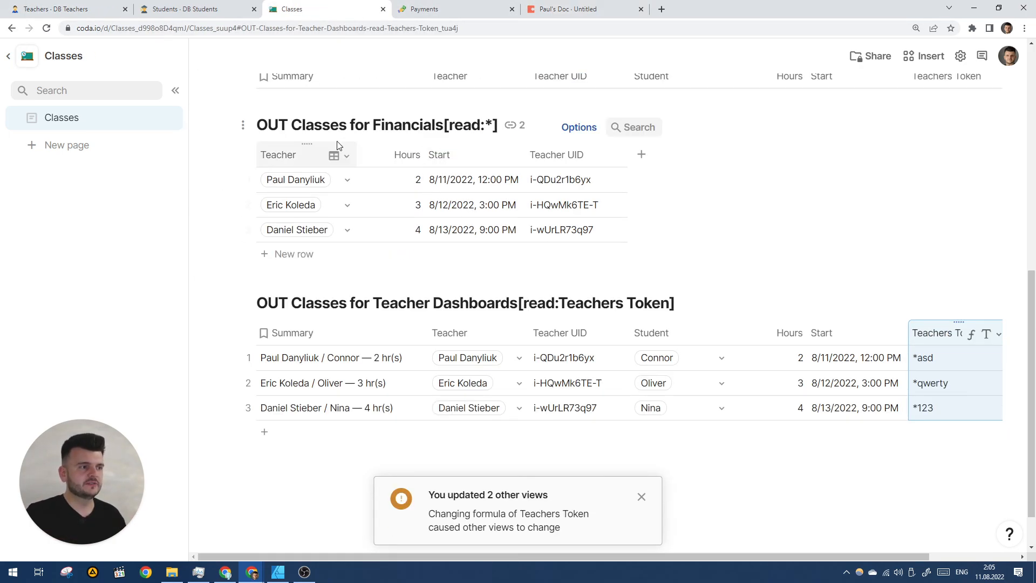
pyautogui.scroll(3, 334, 141)
pyautogui.click(199, 9)
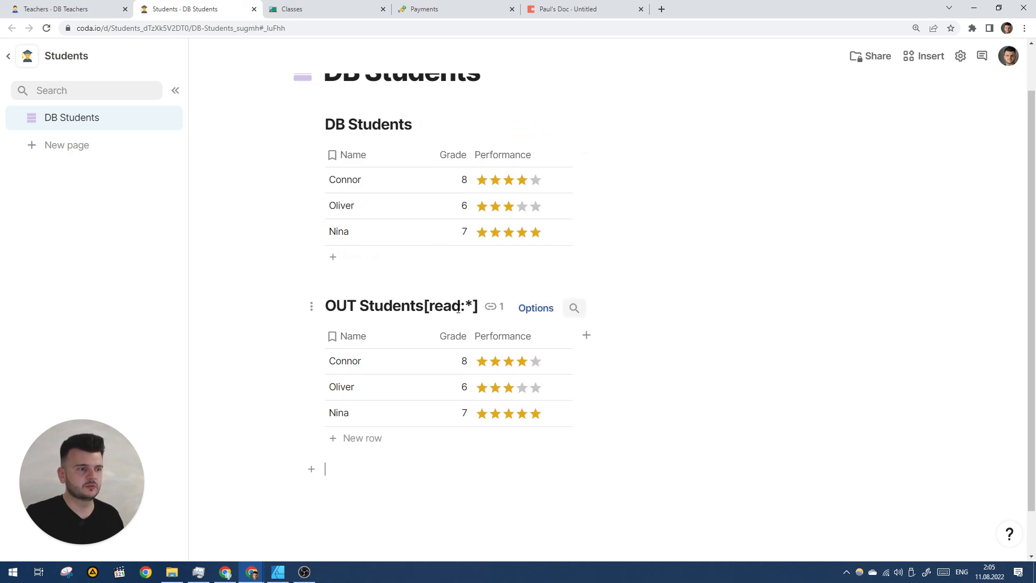
pyautogui.click(573, 9)
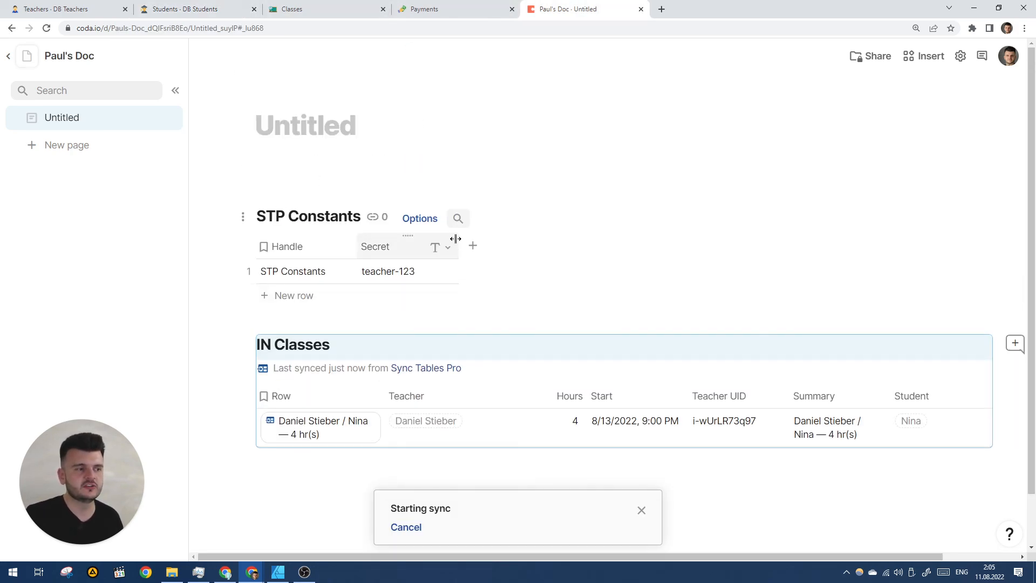
pyautogui.scroll(-1, 538, 270)
pyautogui.hscroll(1, 530, 314)
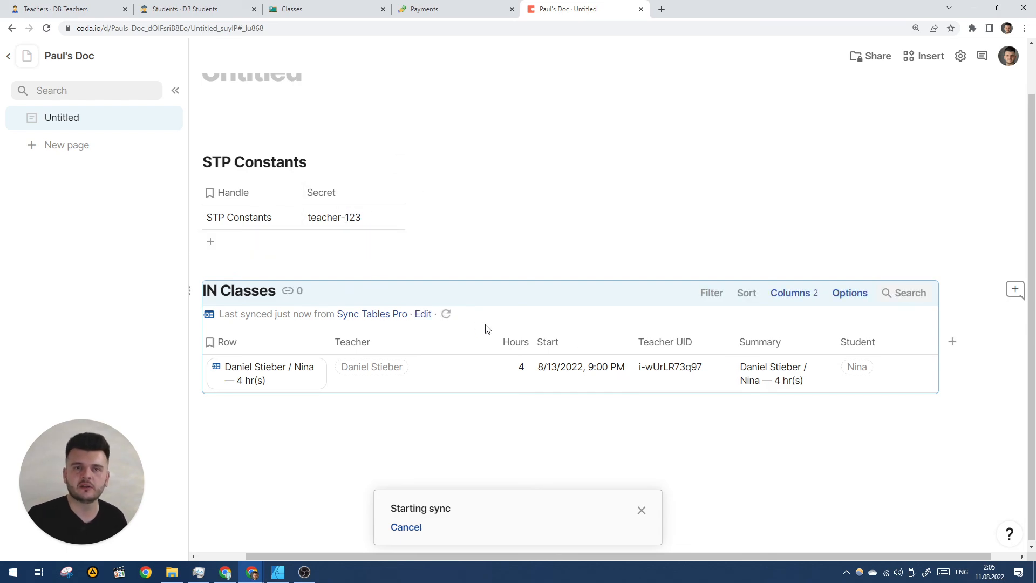
pyautogui.hscroll(-1, 529, 310)
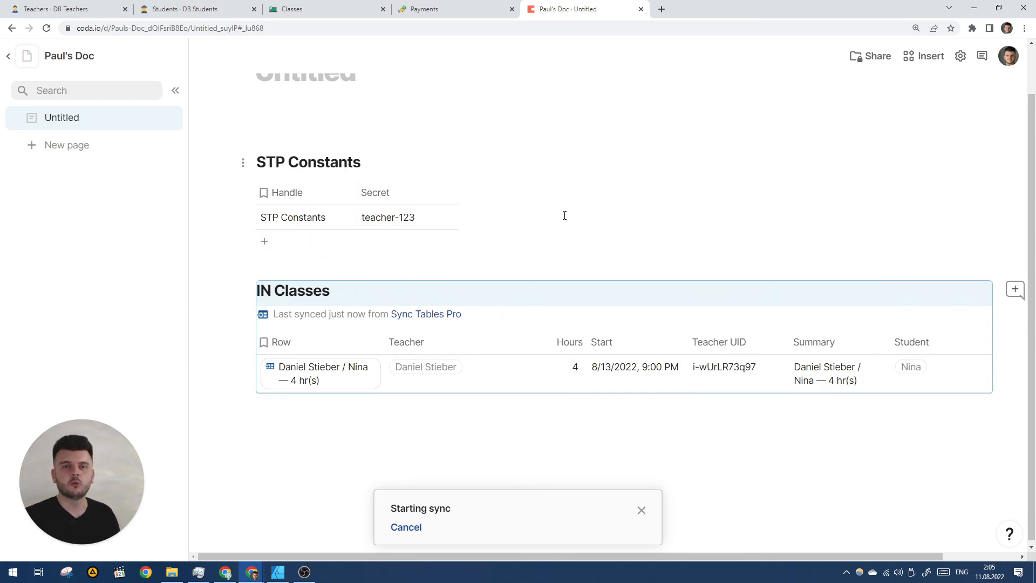